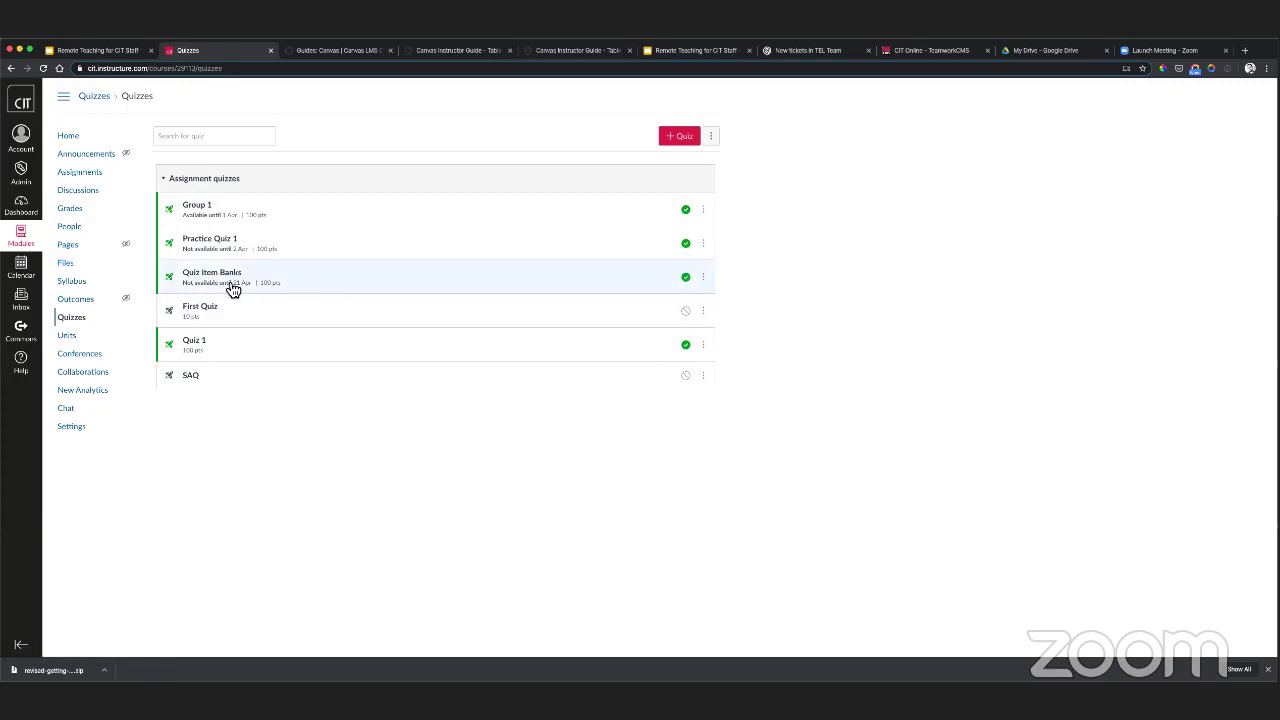
left_click(708, 282)
left_click(664, 309)
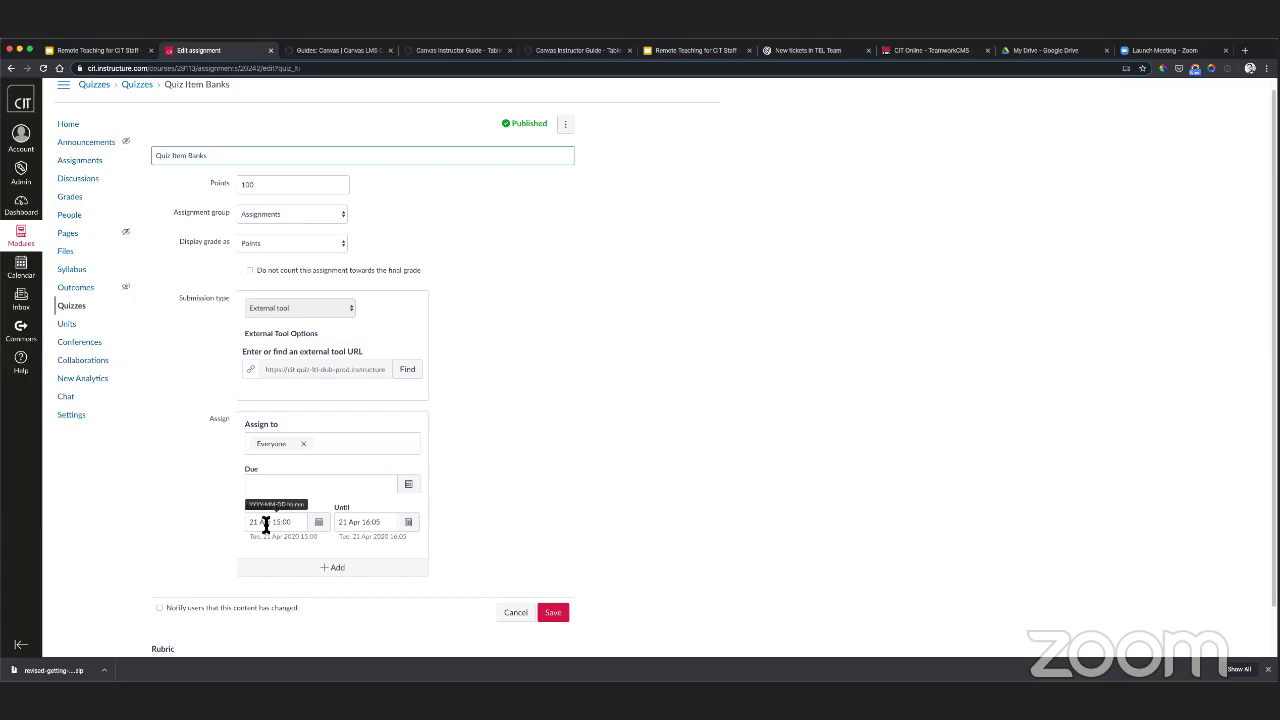
left_click(511, 612)
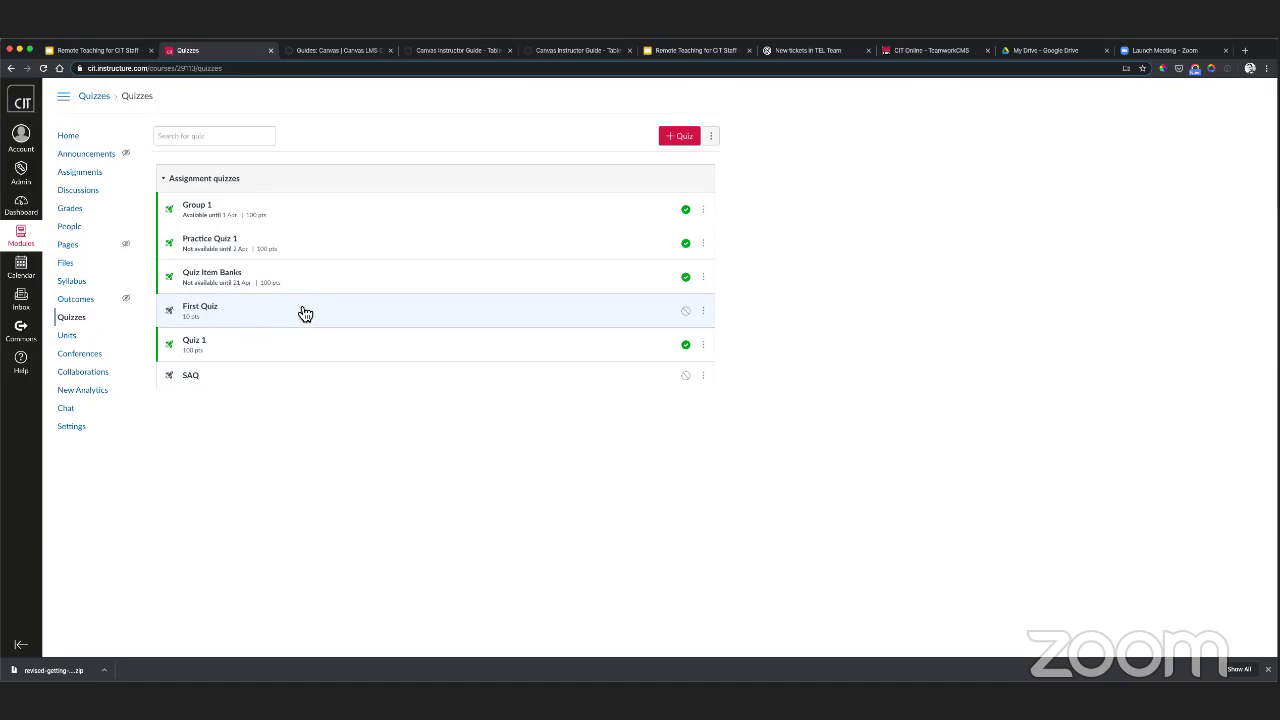
- Open Quiz 1's build page and look over its questions
left_click(200, 347)
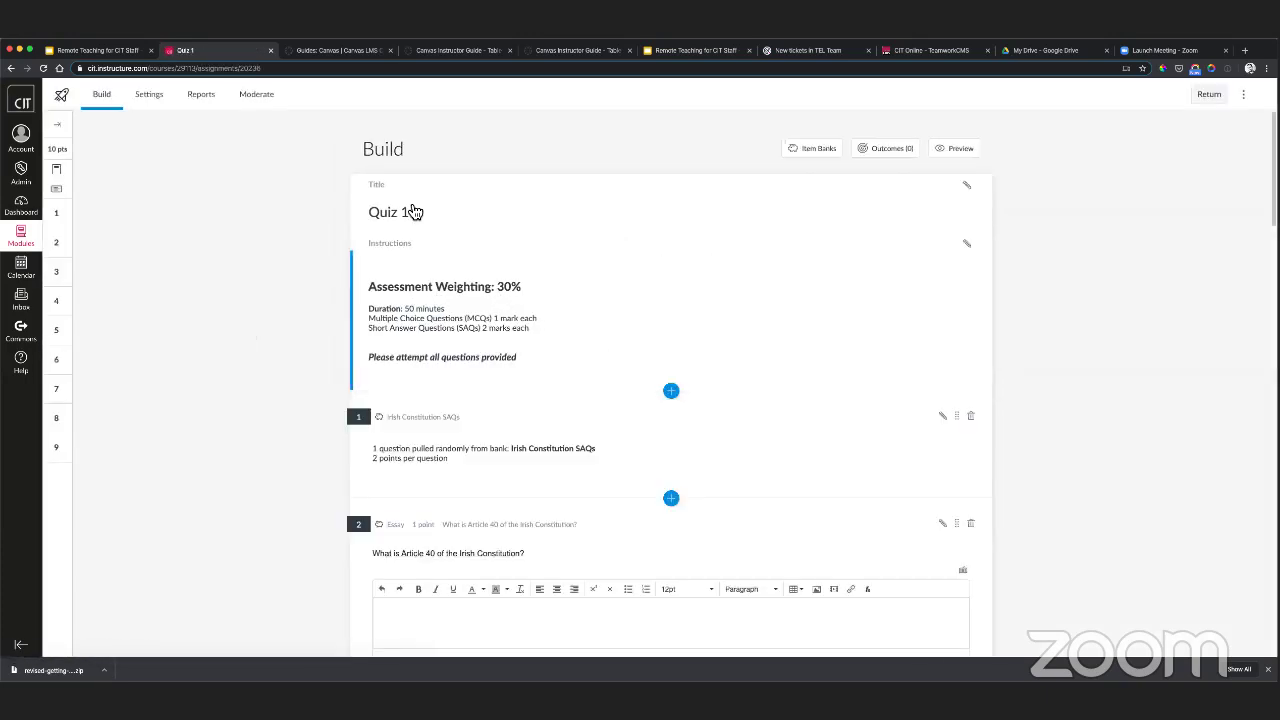
scroll(307, 317, "down", 3)
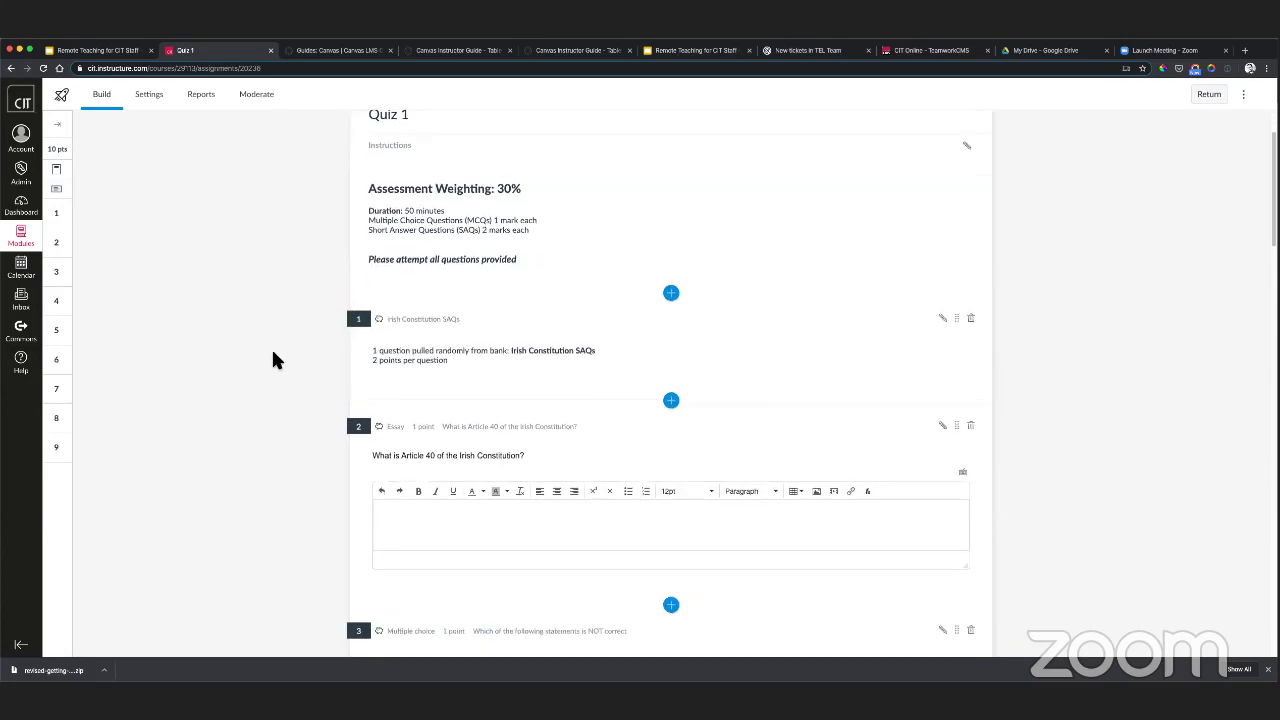
scroll(271, 350, "down", 5)
scroll(273, 352, "up", 3)
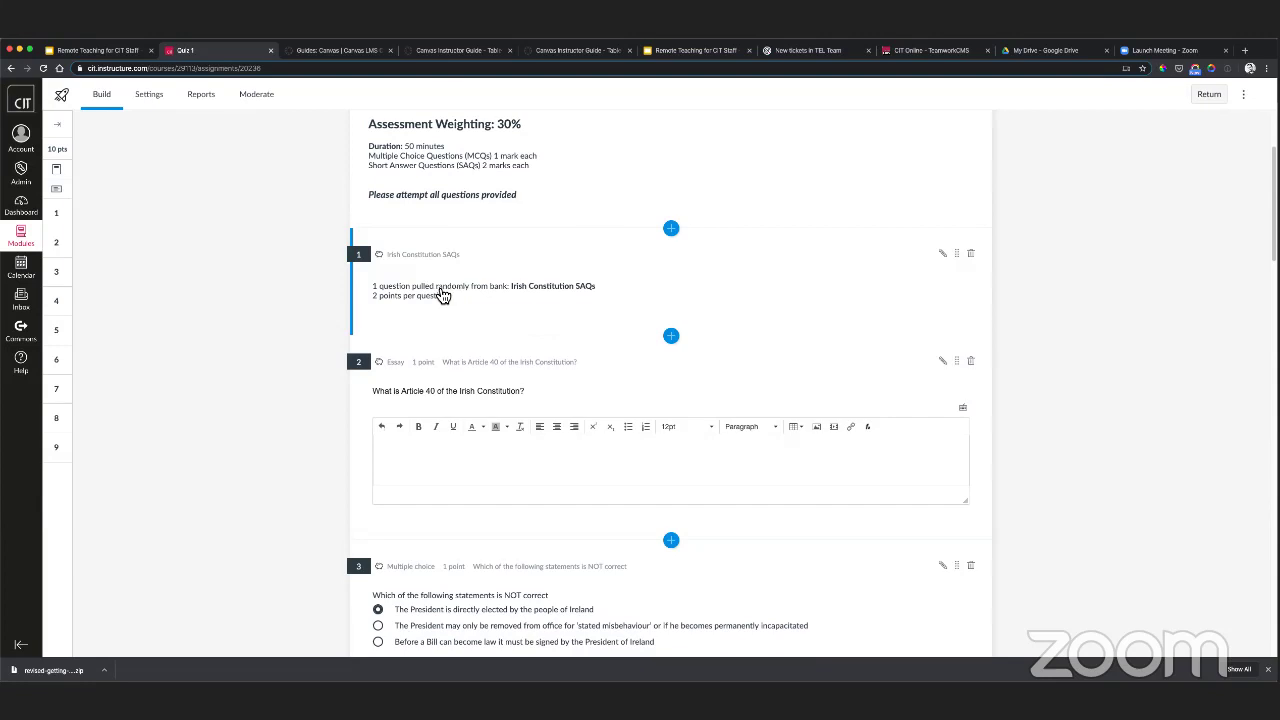
- Check question 1's random pull from the Irish Constitution SAQs bank and leave it unchanged
left_click(443, 295)
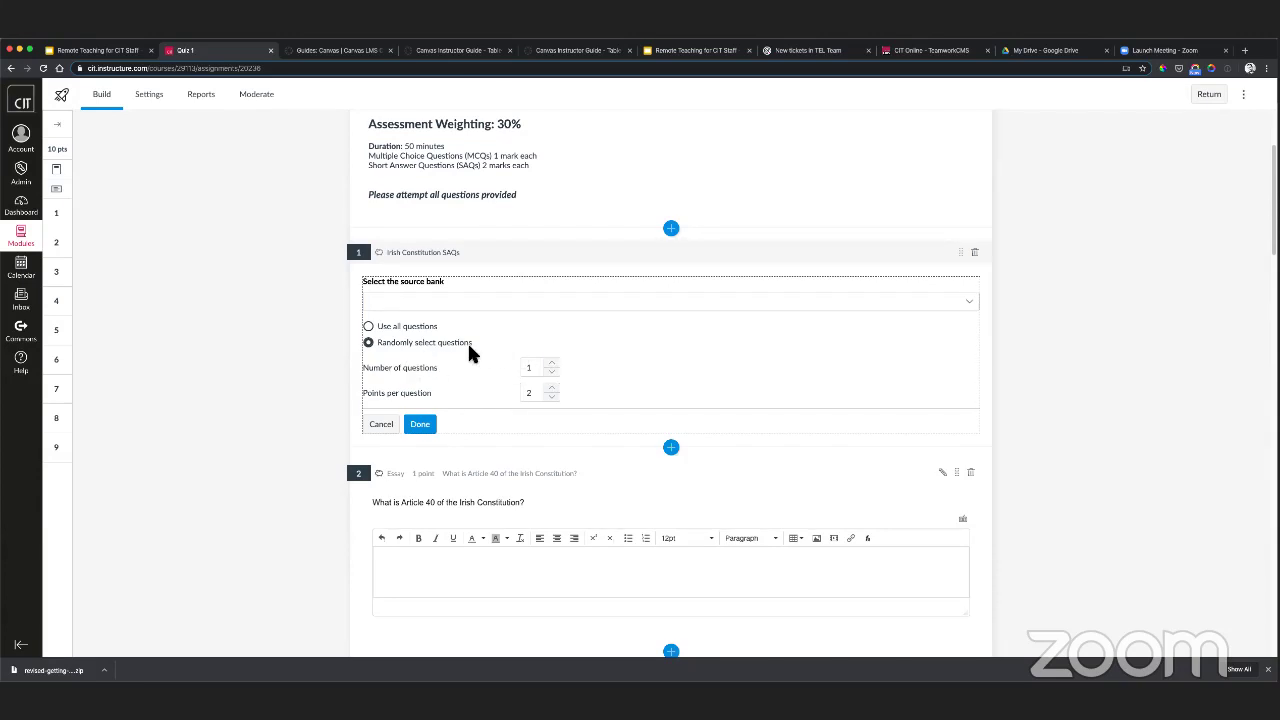
left_click(421, 425)
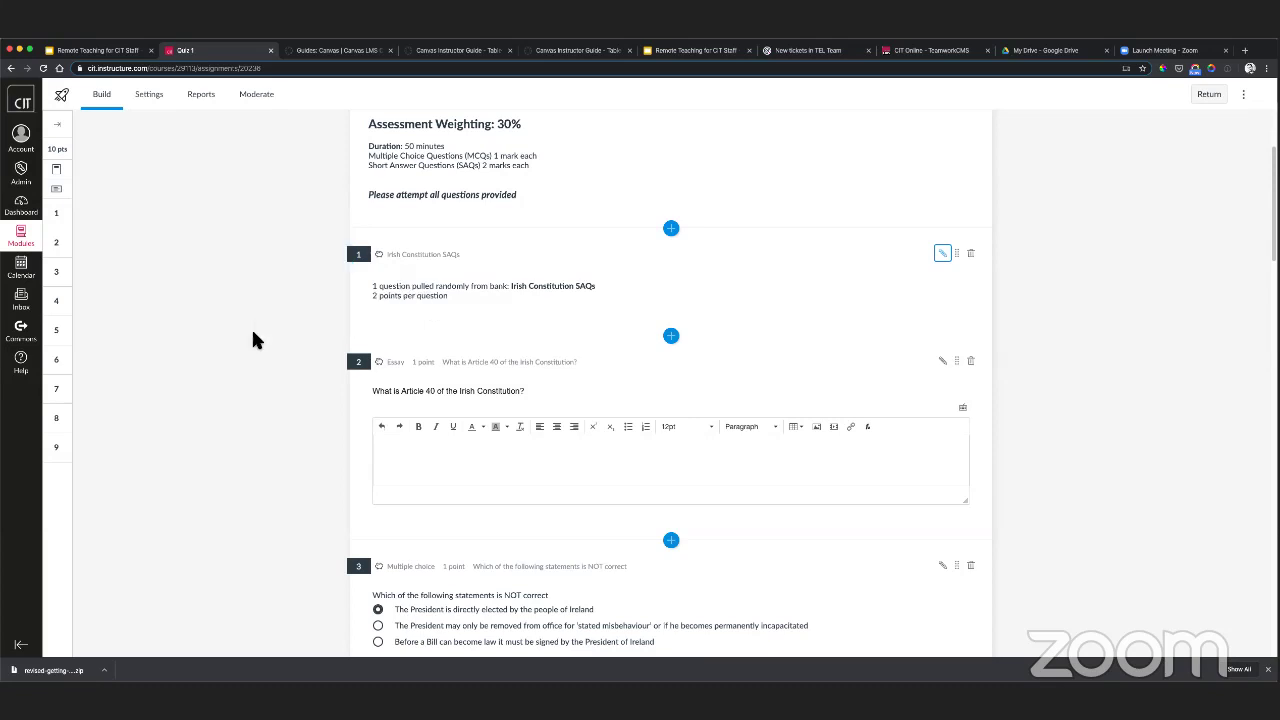
scroll(252, 335, "down", 2)
scroll(260, 342, "down", 1)
scroll(286, 348, "up", 3)
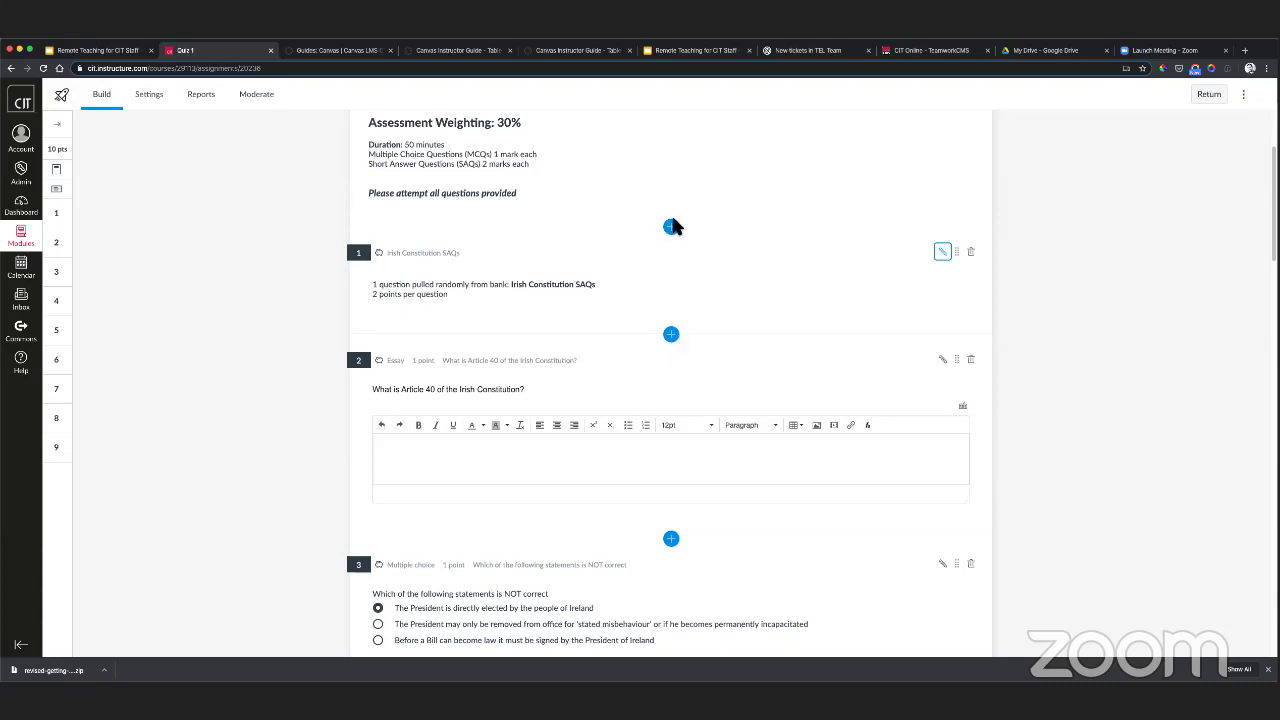
- Insert a Hot Spot question between questions 1 and 2 titled 'Hot spot question'
left_click(671, 336)
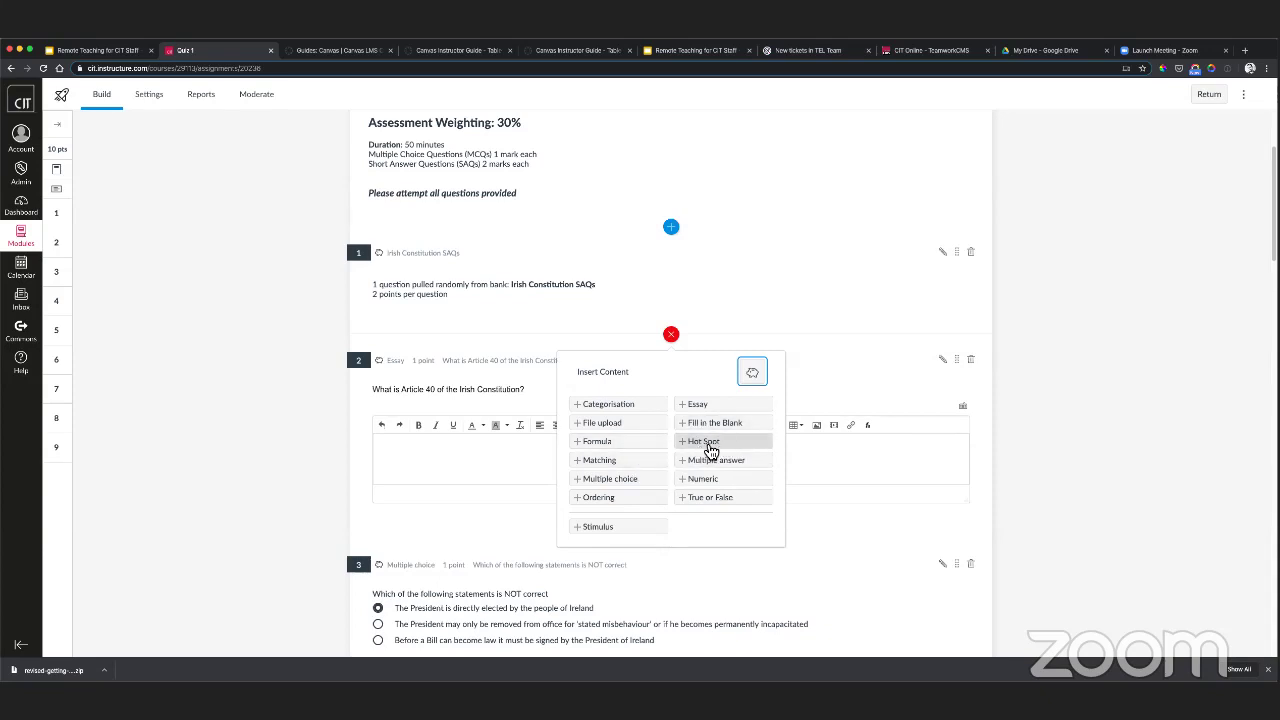
left_click(705, 445)
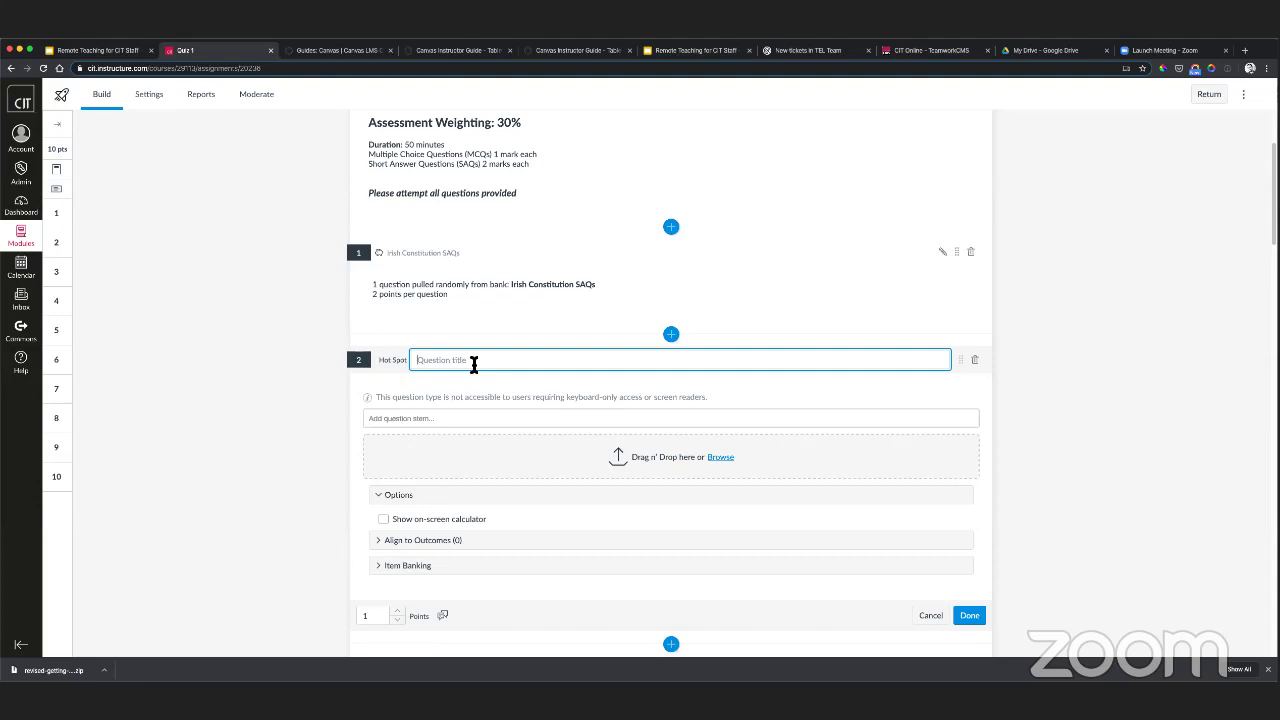
type("Hot spot question")
- Enter the prompt 'Please click on the Canvas logo in this image'
left_click(411, 418)
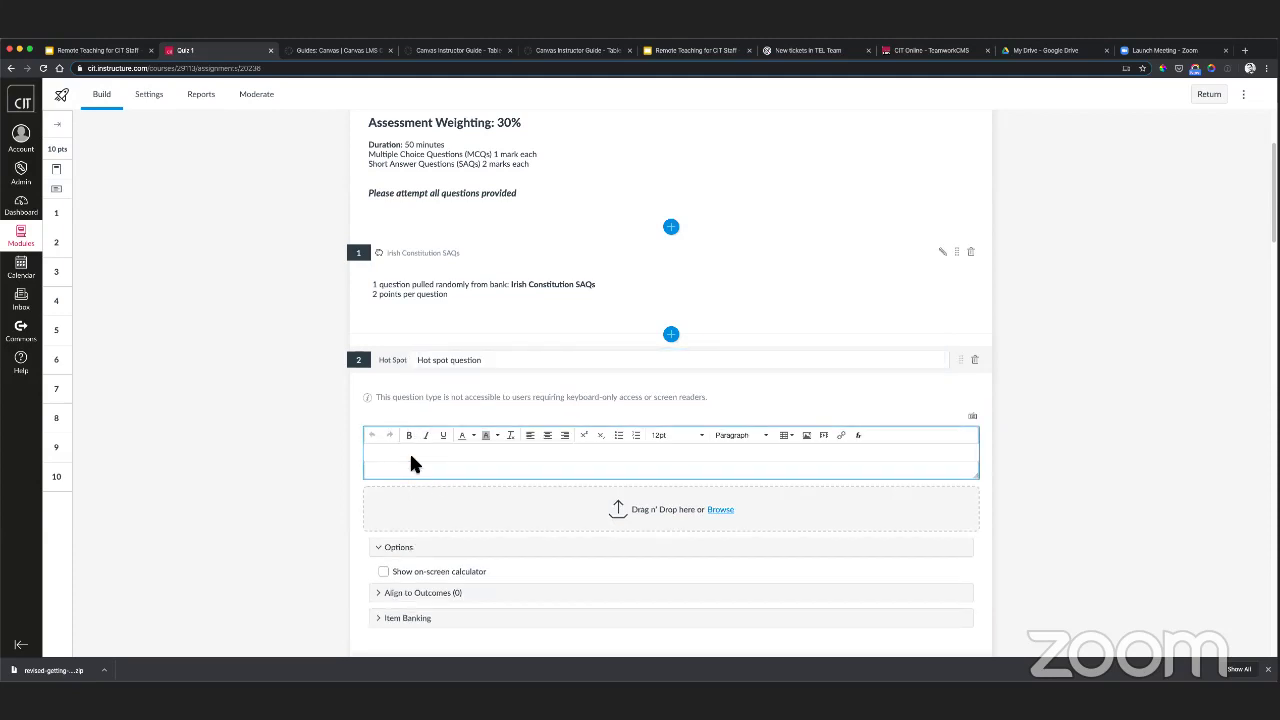
left_click(405, 661)
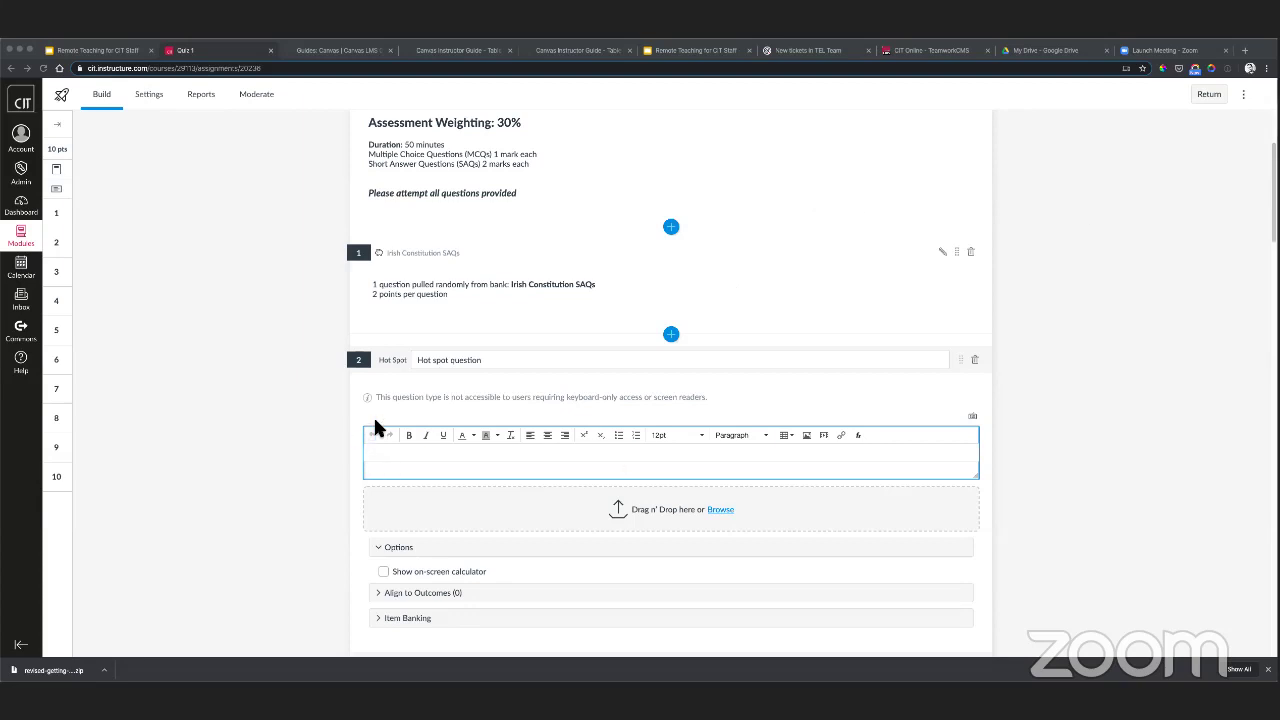
left_click(429, 472)
left_click(508, 452)
type("P")
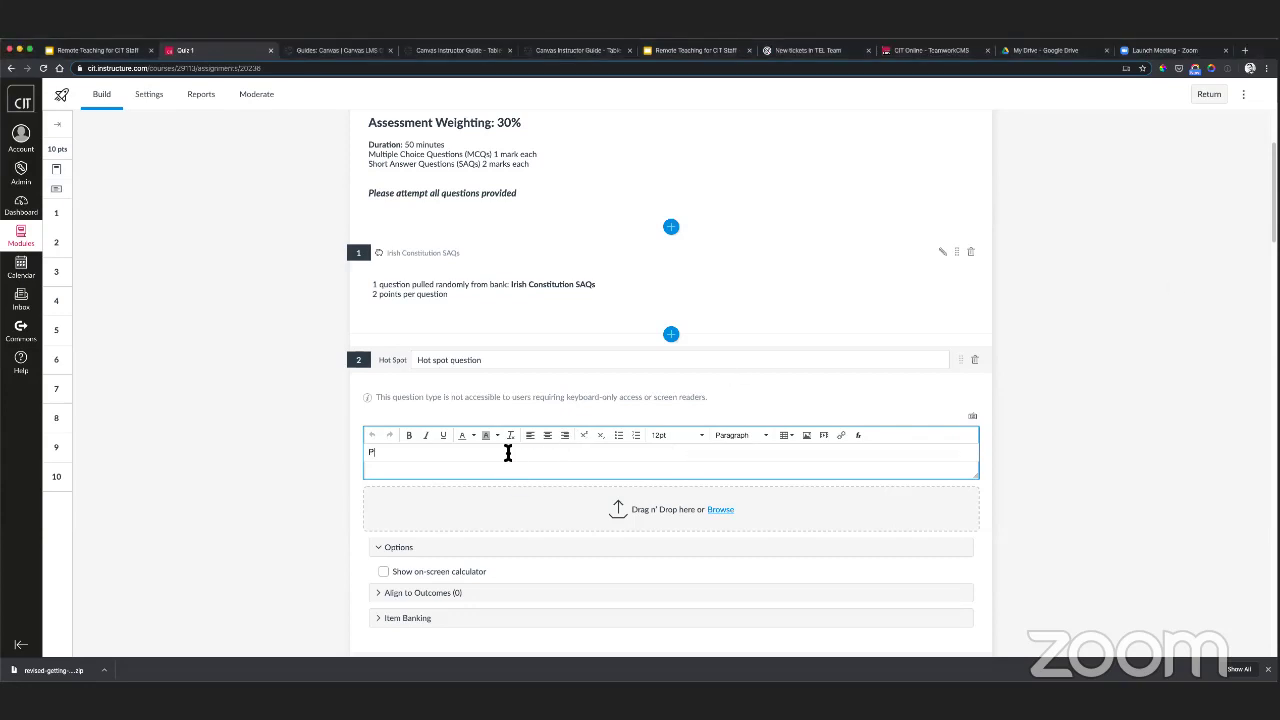
type("lease click on the Canvas logo in this image")
left_click(721, 512)
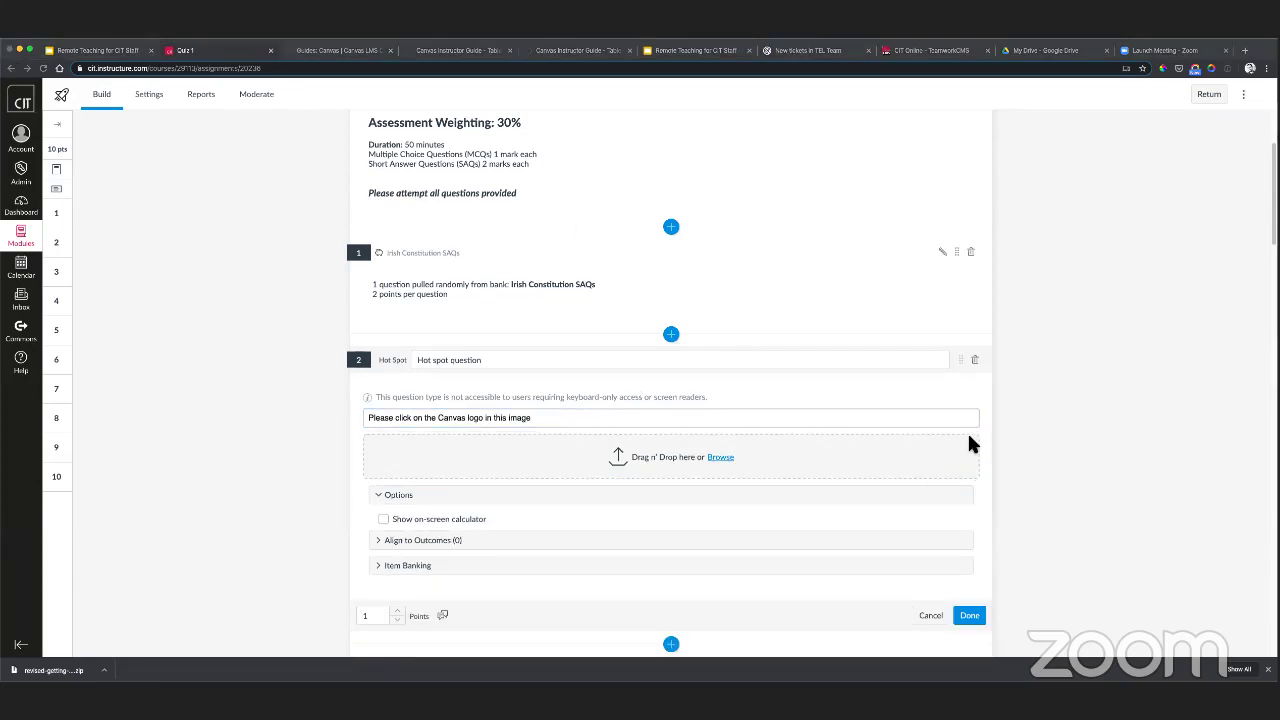
- Add an image with a square hot spot over the logo, then remove both
left_click_drag(967, 431, 682, 455)
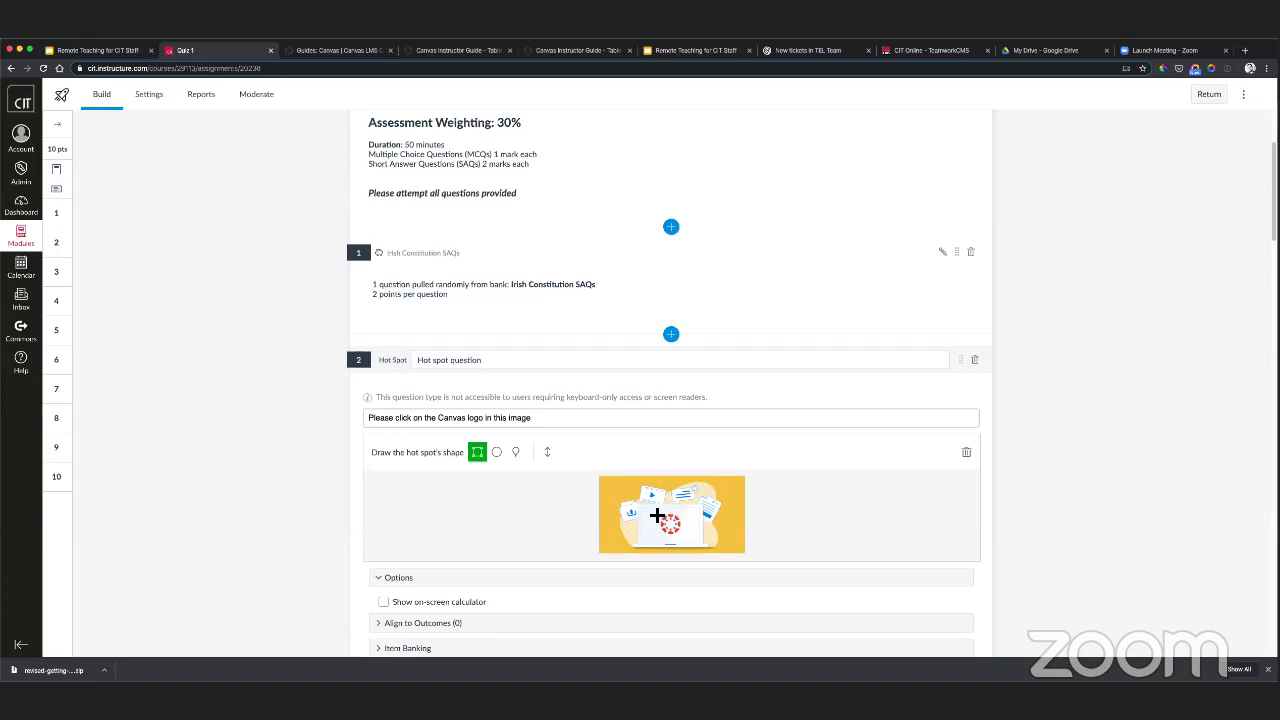
left_click_drag(655, 510, 688, 544)
scroll(465, 512, "down", 1)
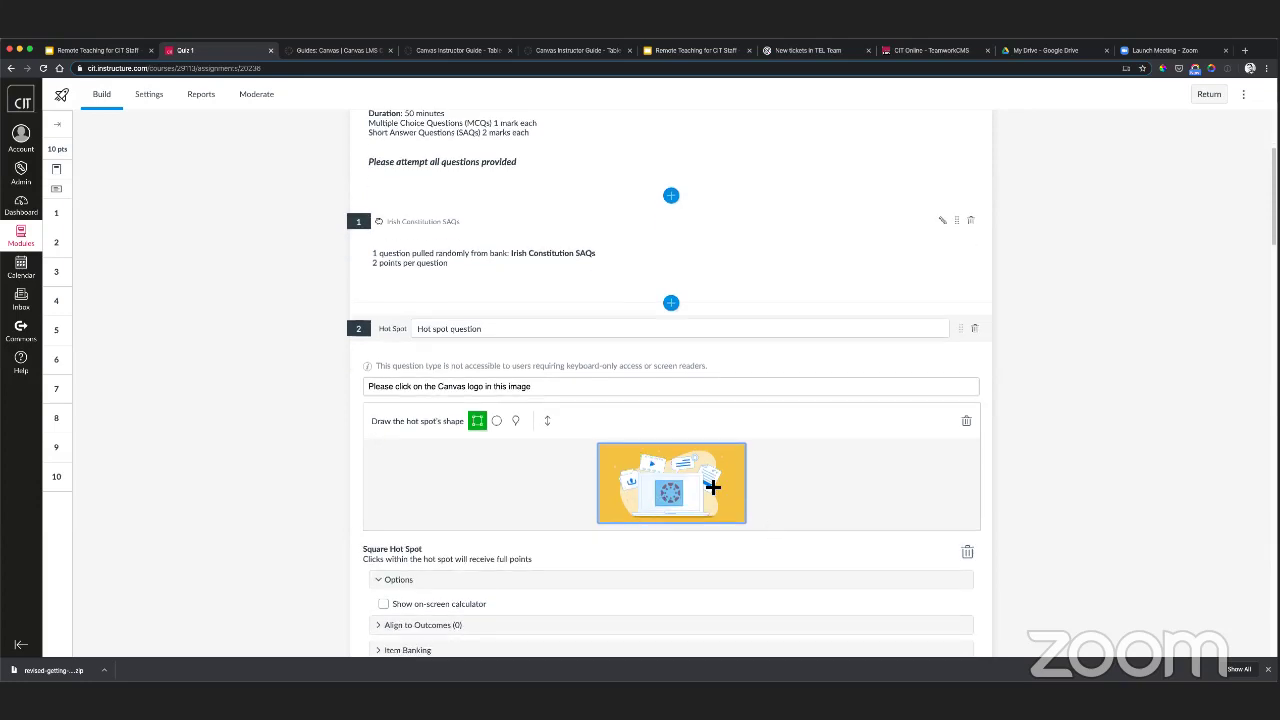
left_click(967, 427)
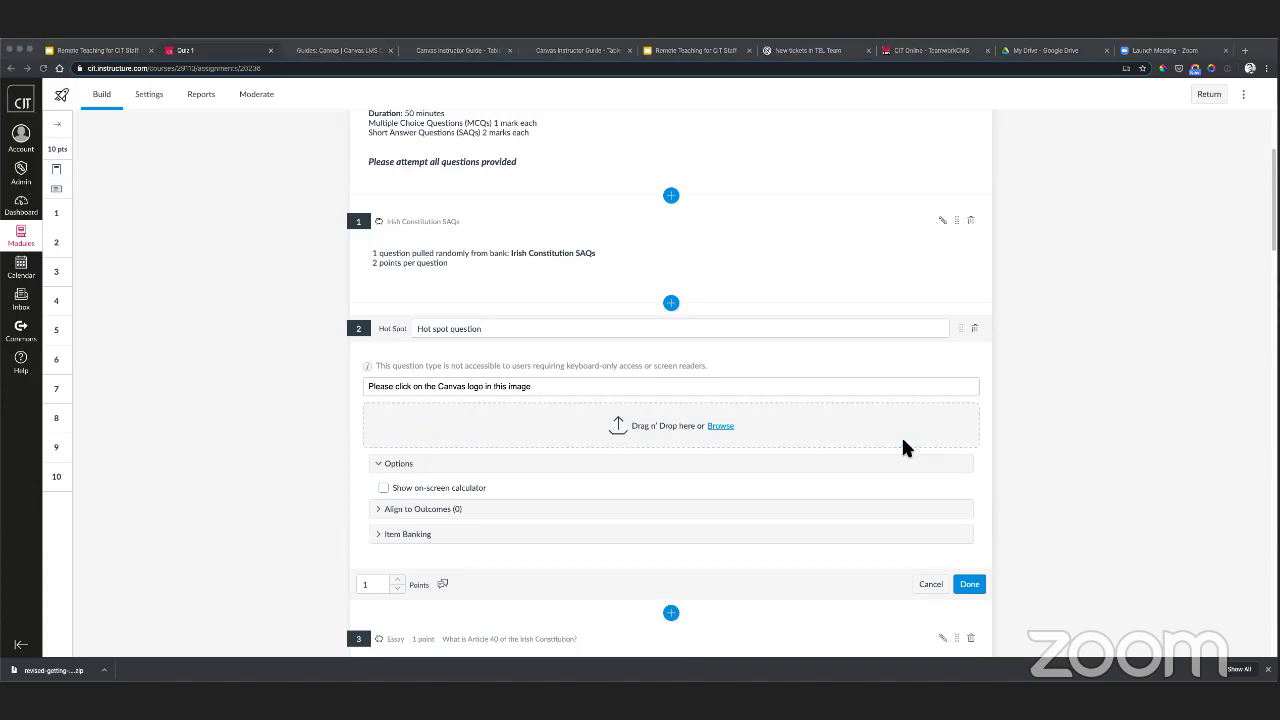
- Upload the Canvas illustration, draw an oval hot spot on the logo, and save the question
left_click_drag(903, 447, 689, 425)
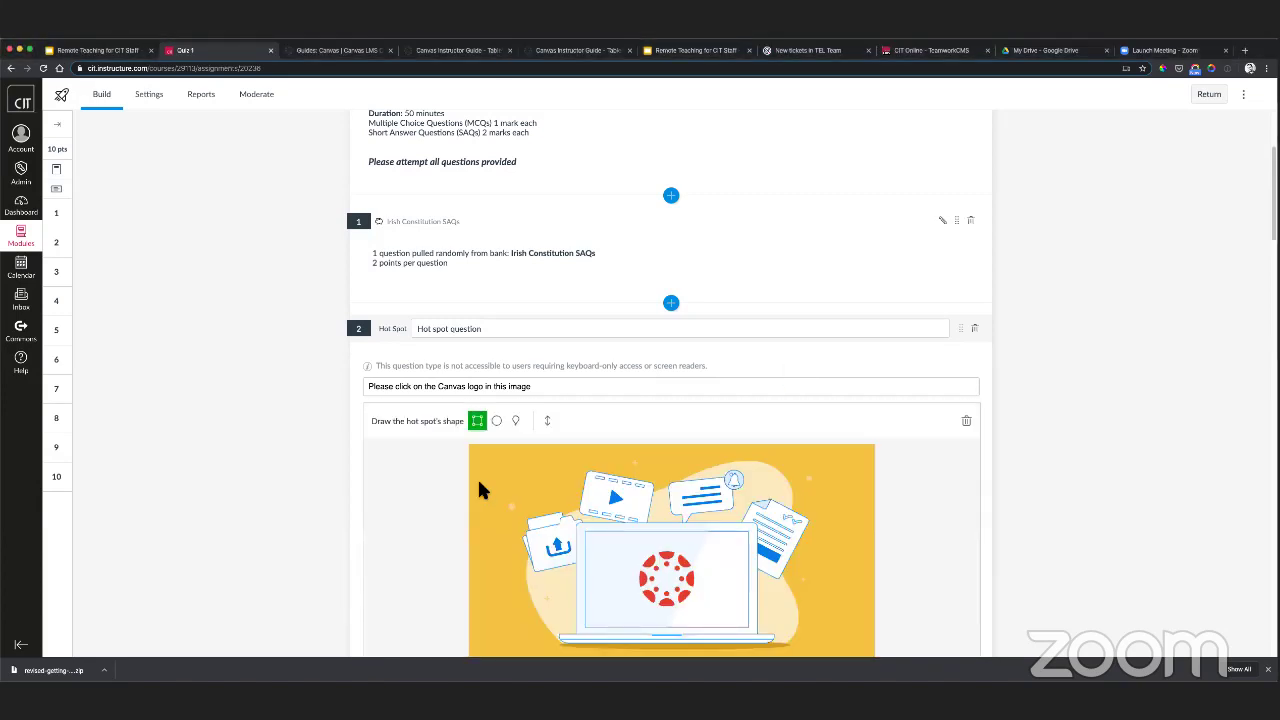
left_click(496, 421)
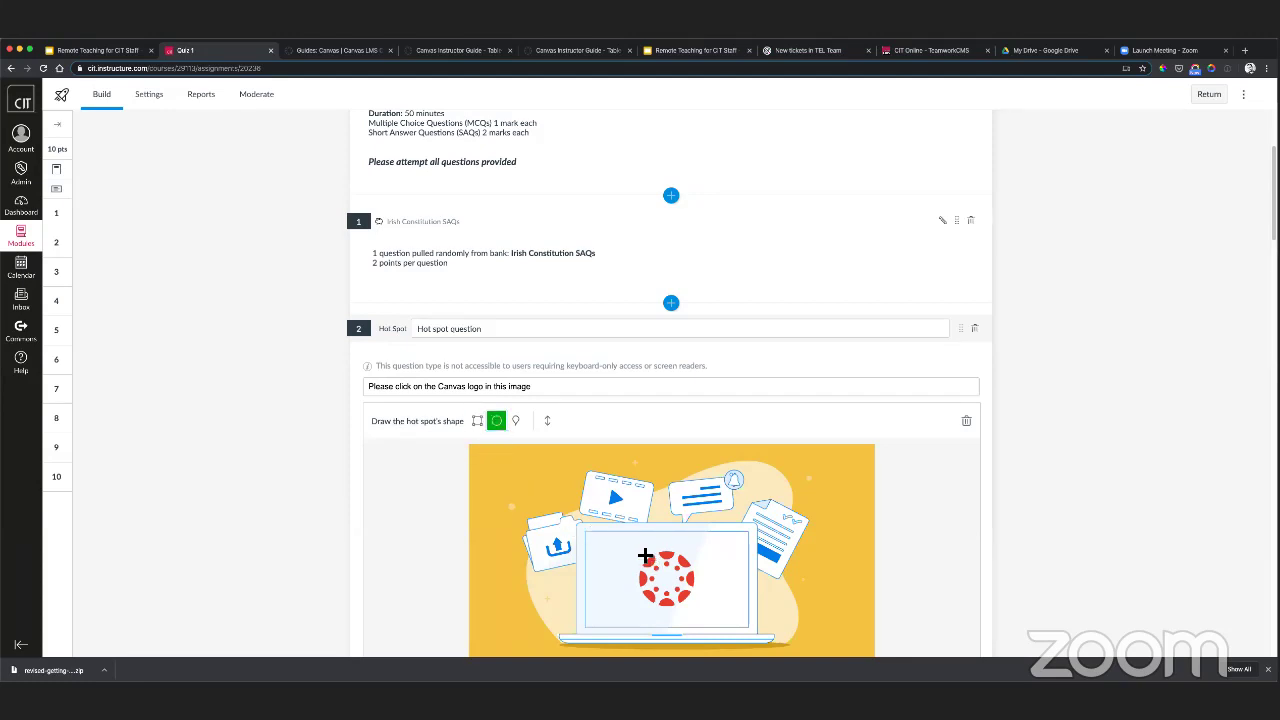
left_click_drag(645, 555, 694, 606)
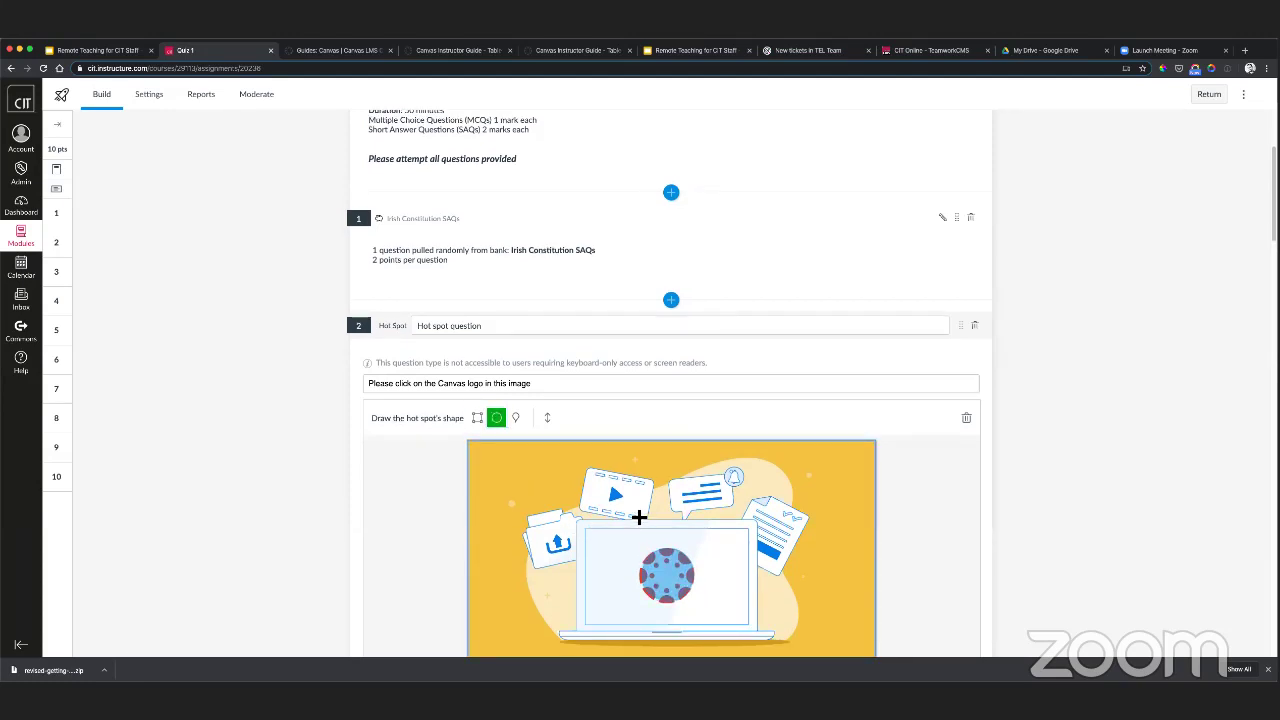
scroll(553, 503, "down", 3)
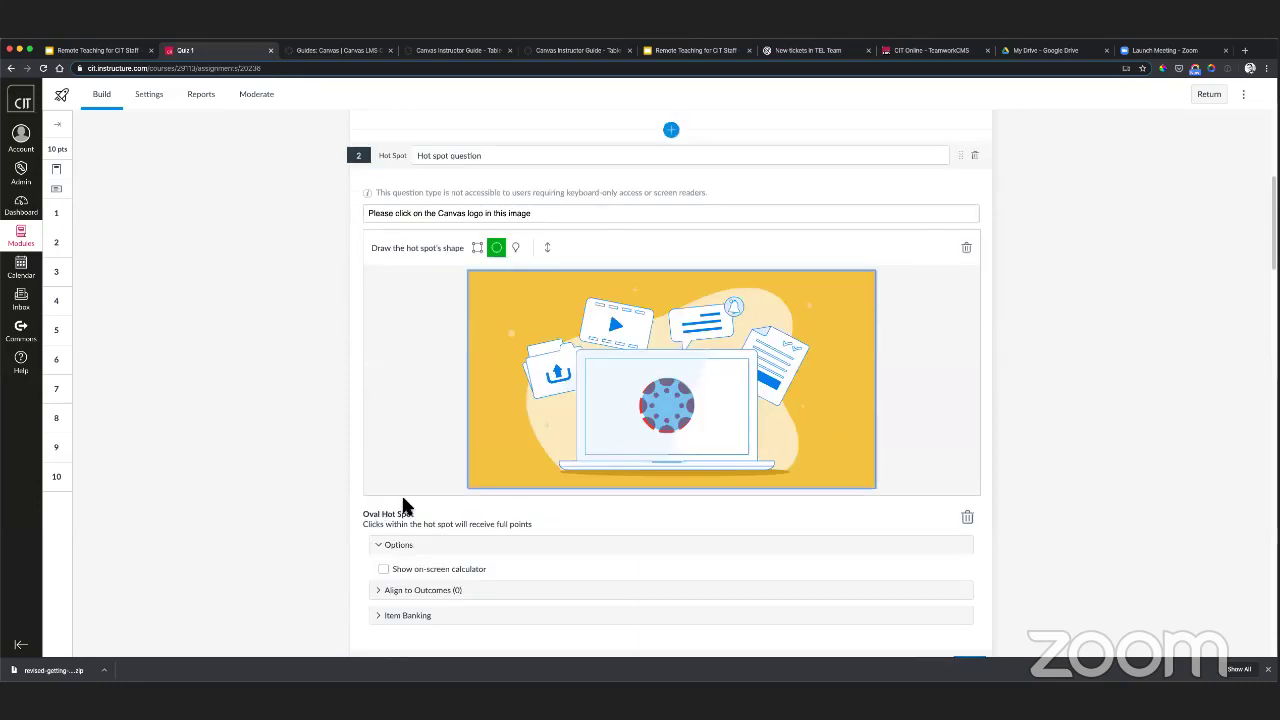
left_click(394, 544)
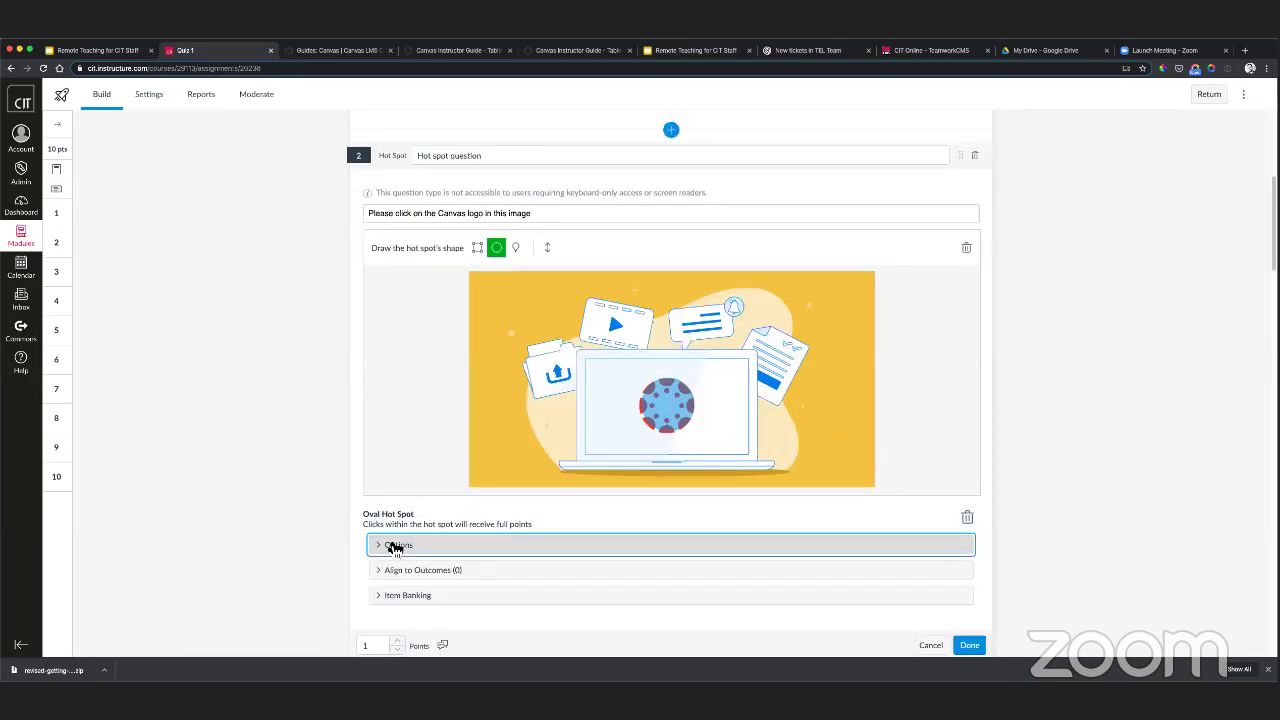
left_click(395, 545)
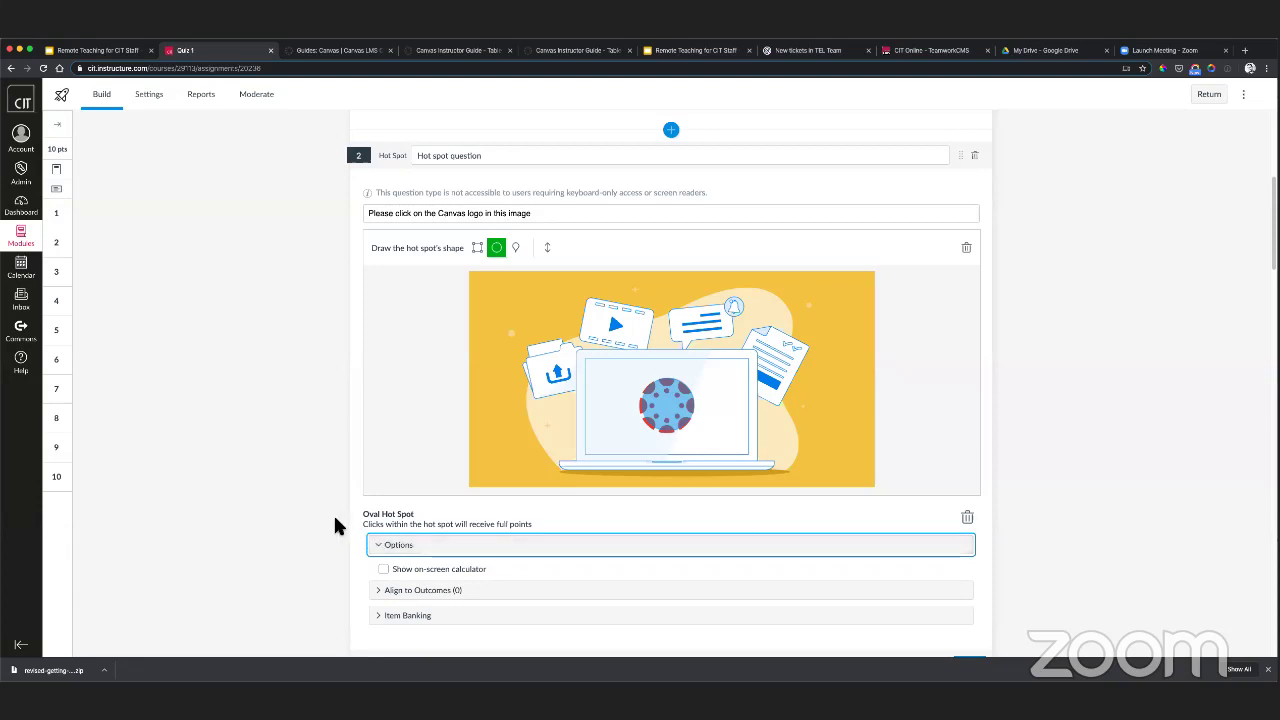
scroll(355, 530, "down", 1)
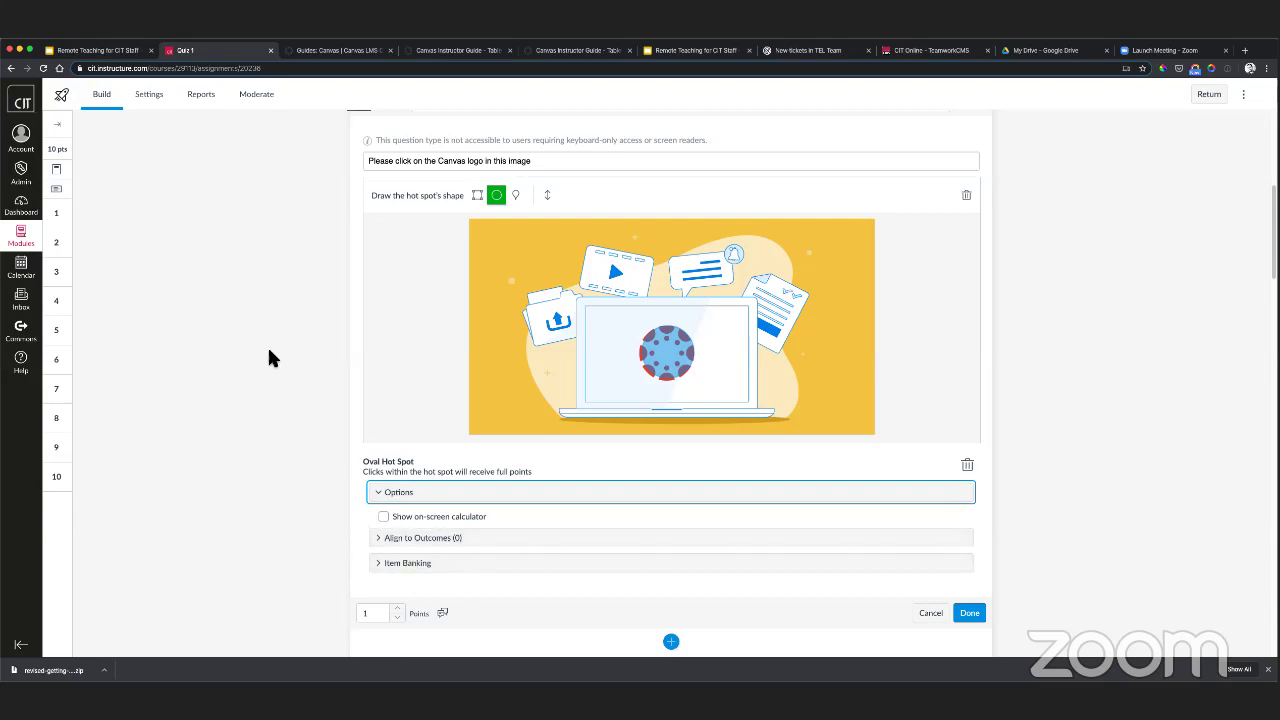
scroll(285, 355, "up", 1)
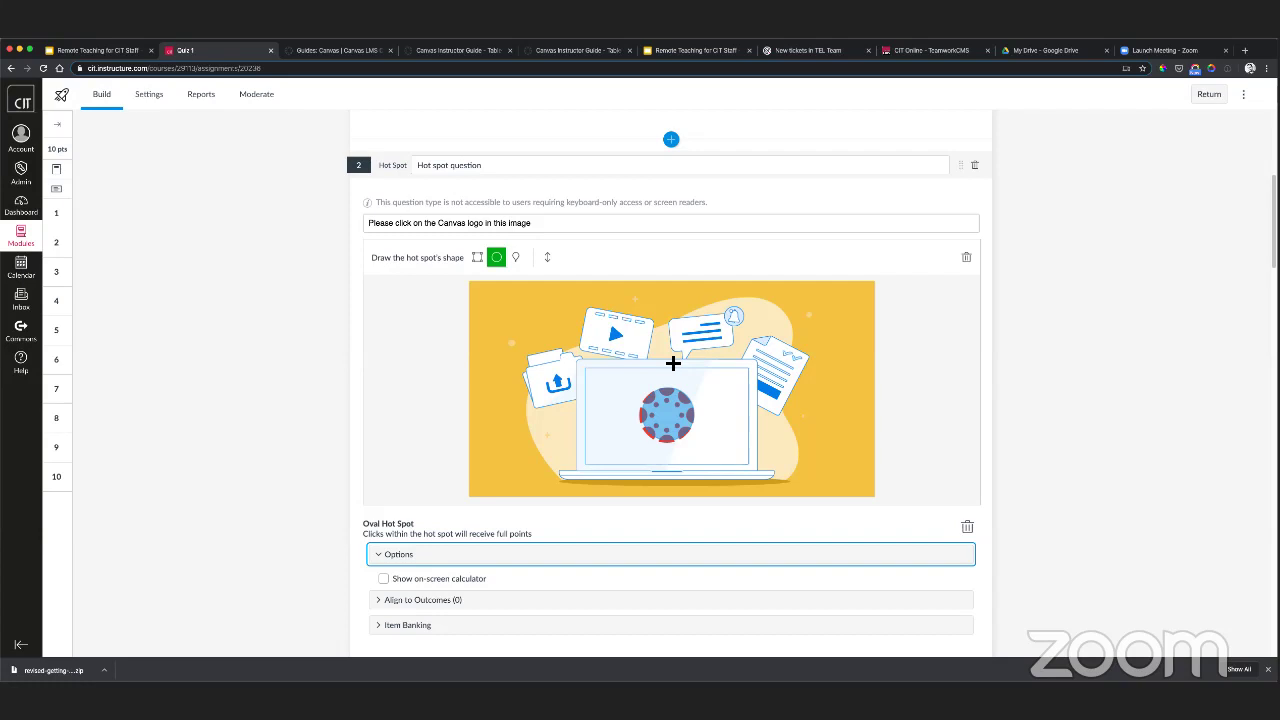
scroll(643, 383, "down", 2)
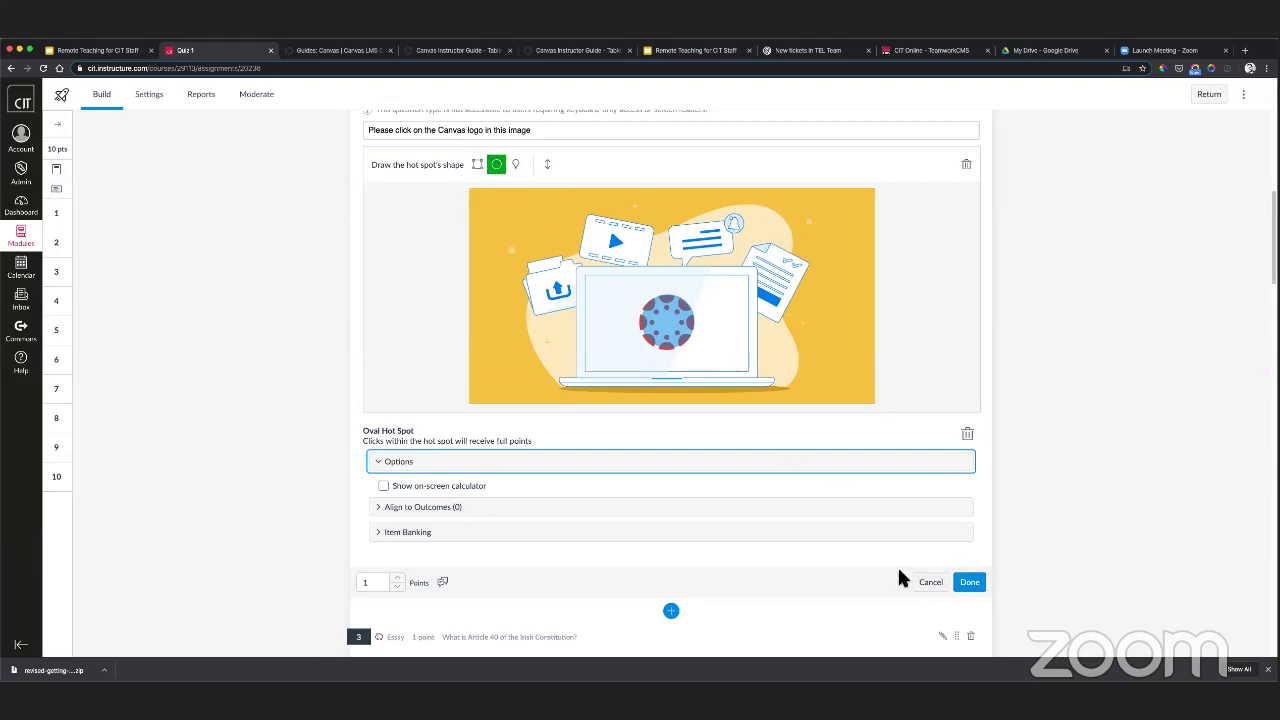
left_click(977, 588)
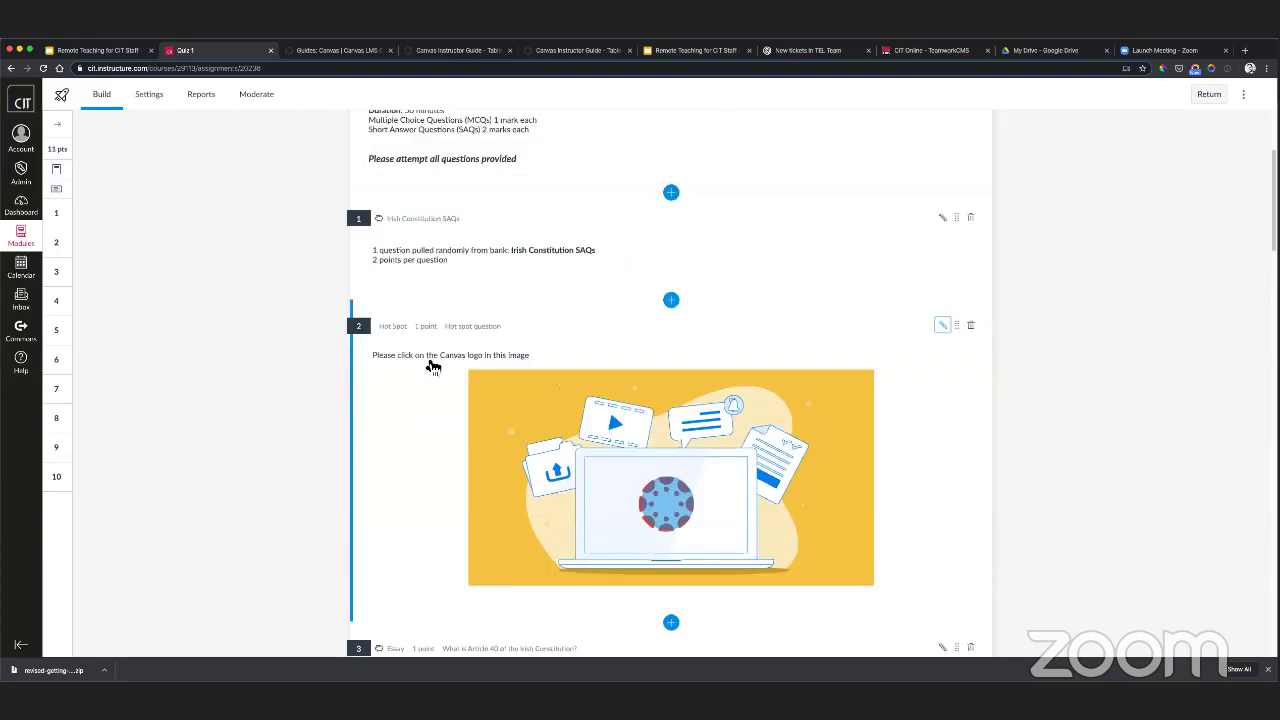
- Insert True or False question 3 with title and stem 'CIT is based in Cork' and save it
scroll(285, 364, "down", 1)
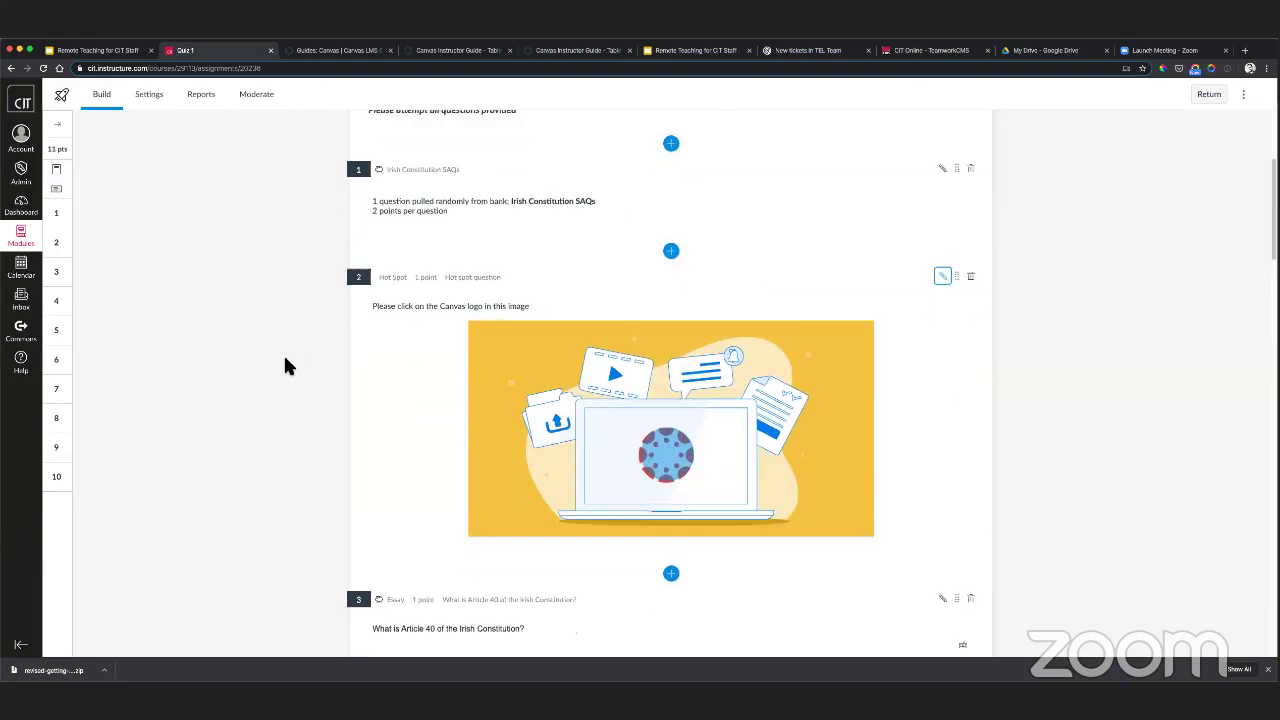
scroll(285, 364, "down", 3)
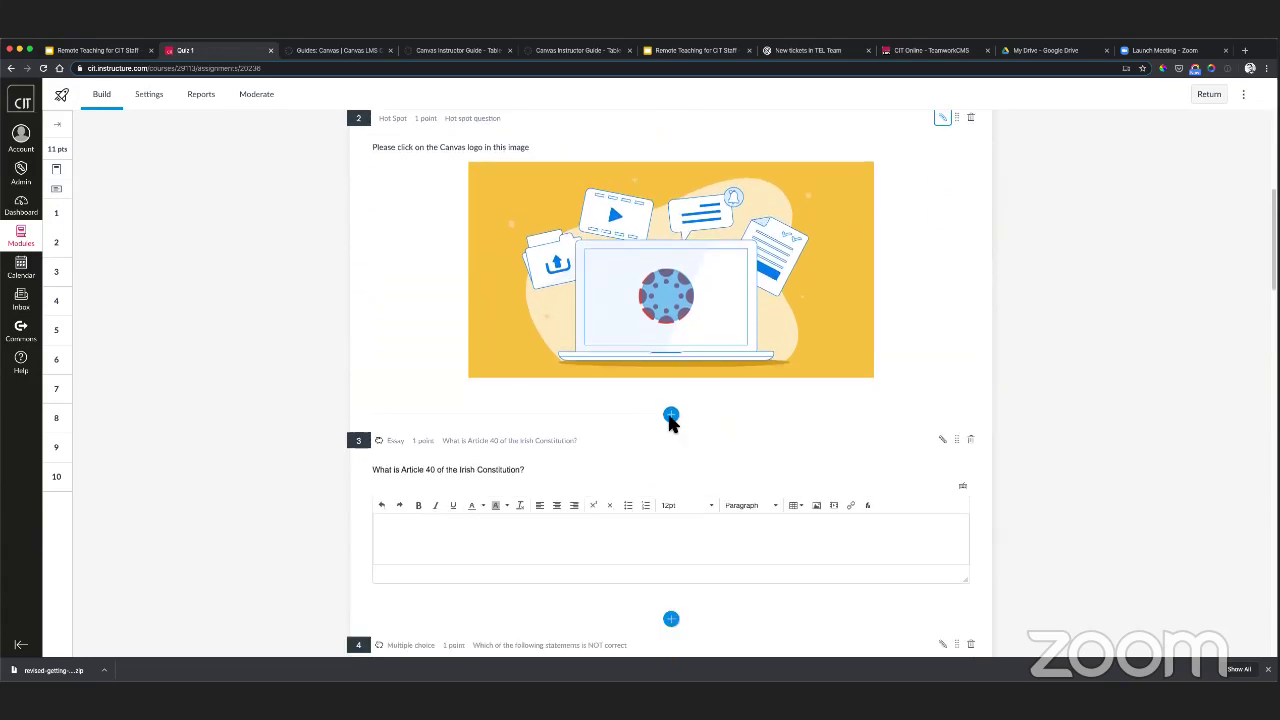
left_click(670, 415)
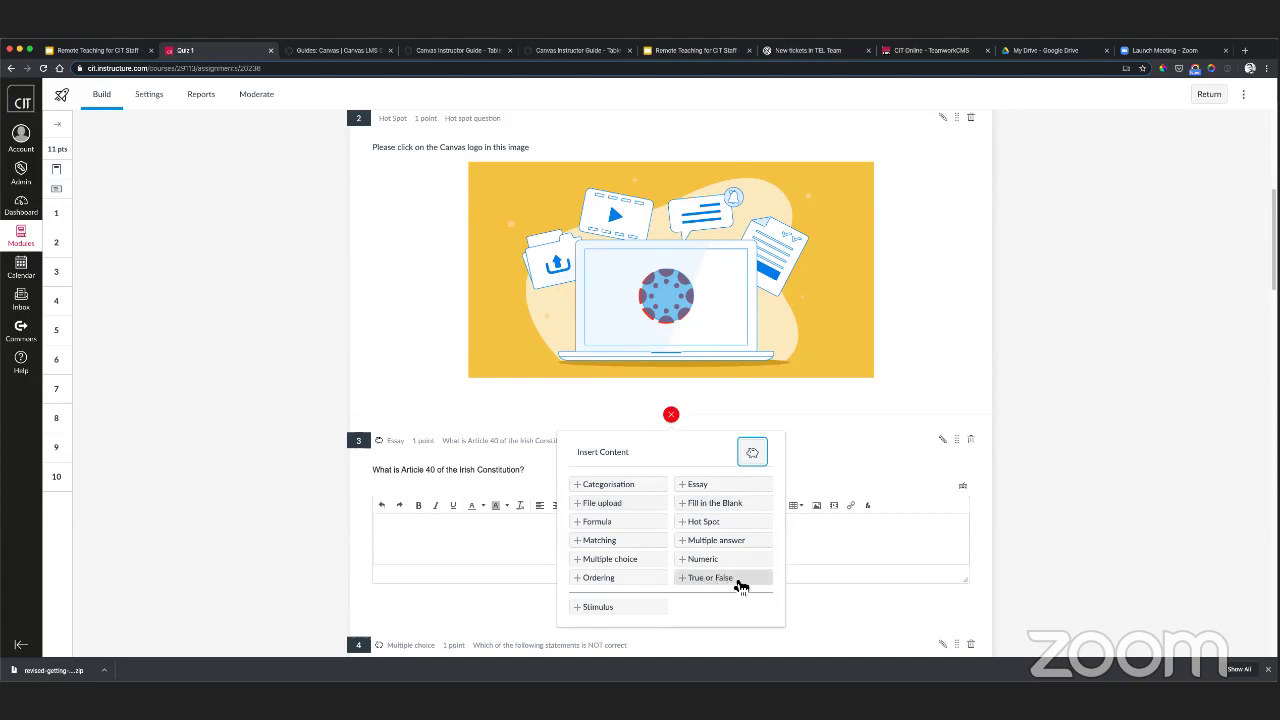
left_click(736, 584)
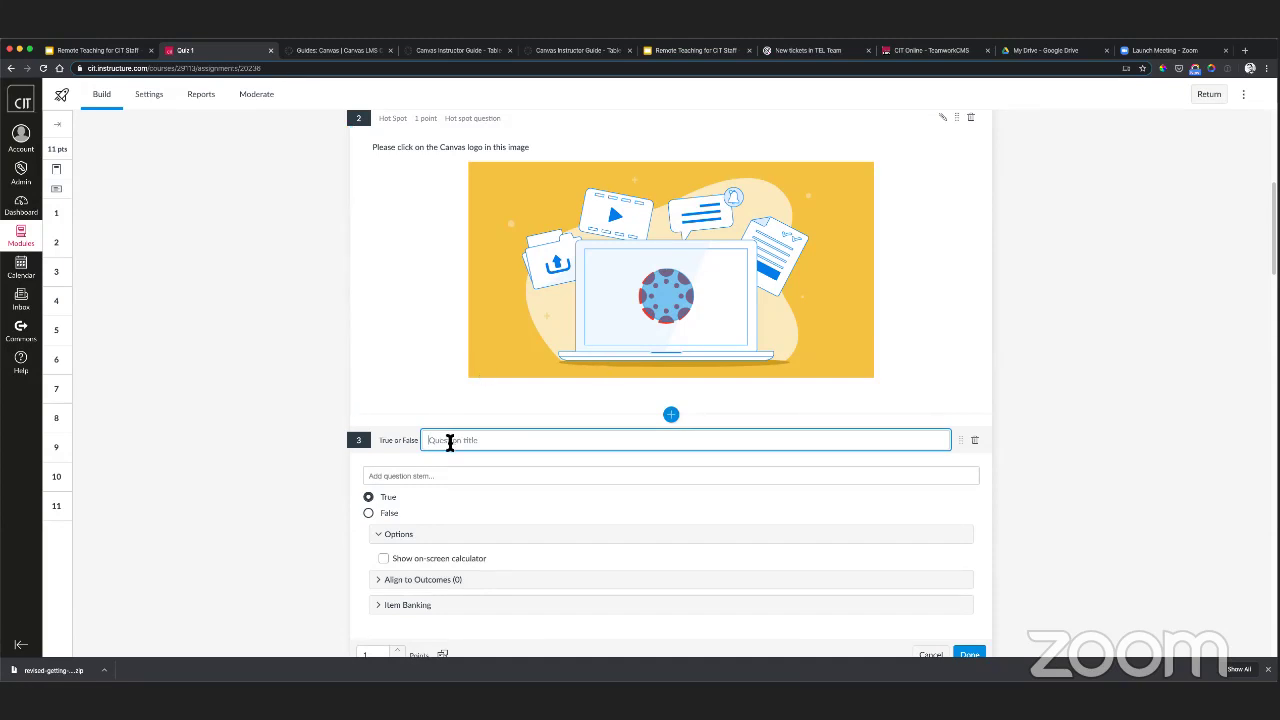
type("CIT is based in Cork")
left_click_drag(508, 440, 430, 442)
key("ctrl+c")
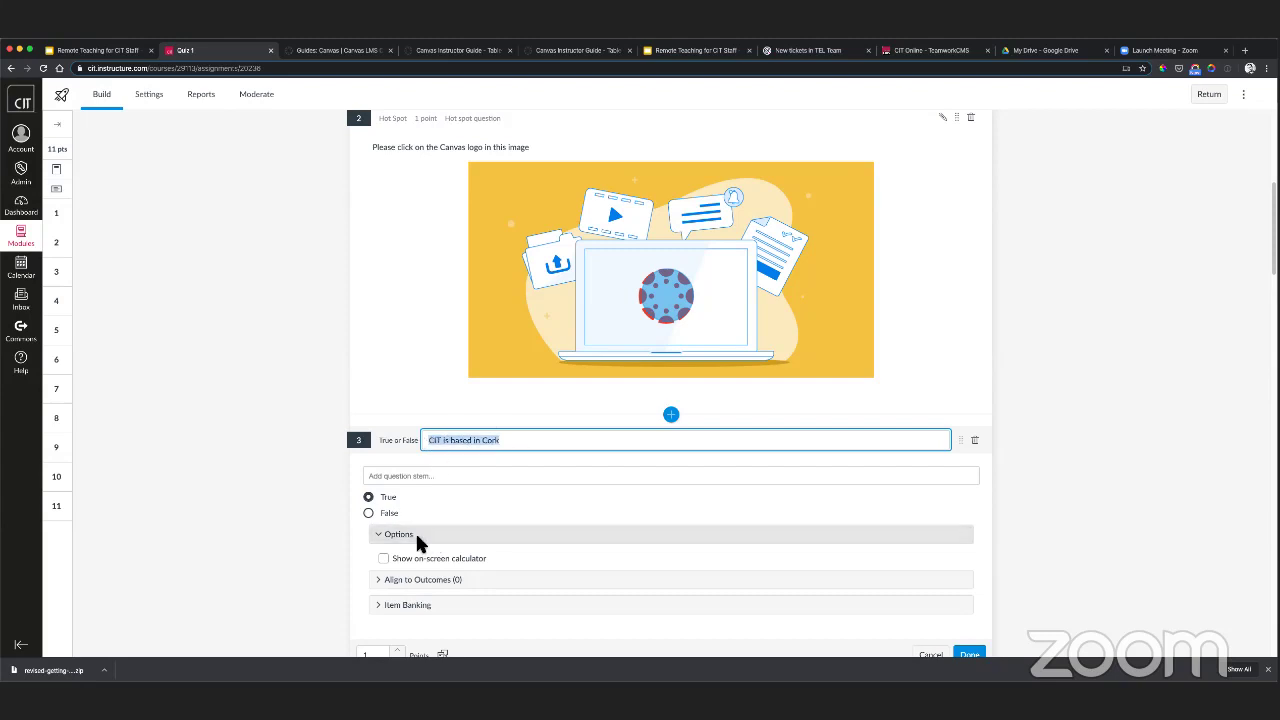
left_click(391, 477)
key("ctrl+v")
scroll(352, 505, "down", 2)
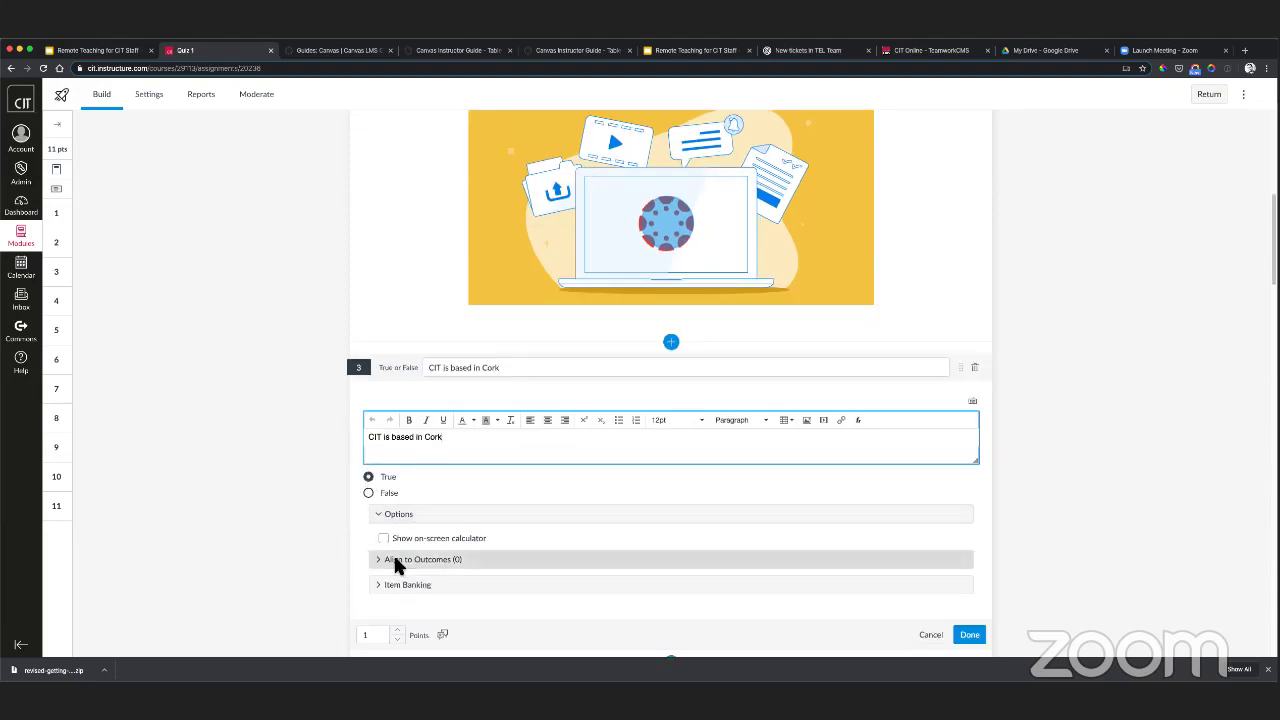
scroll(359, 551, "down", 1)
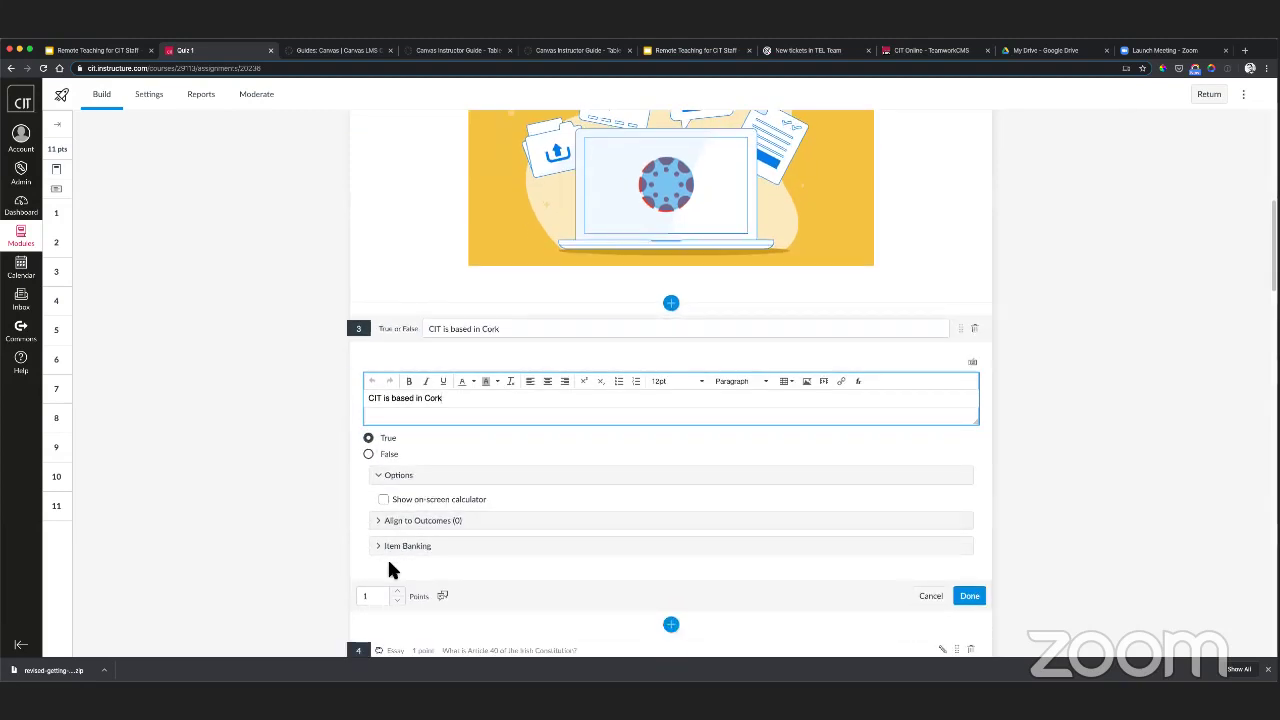
left_click(968, 595)
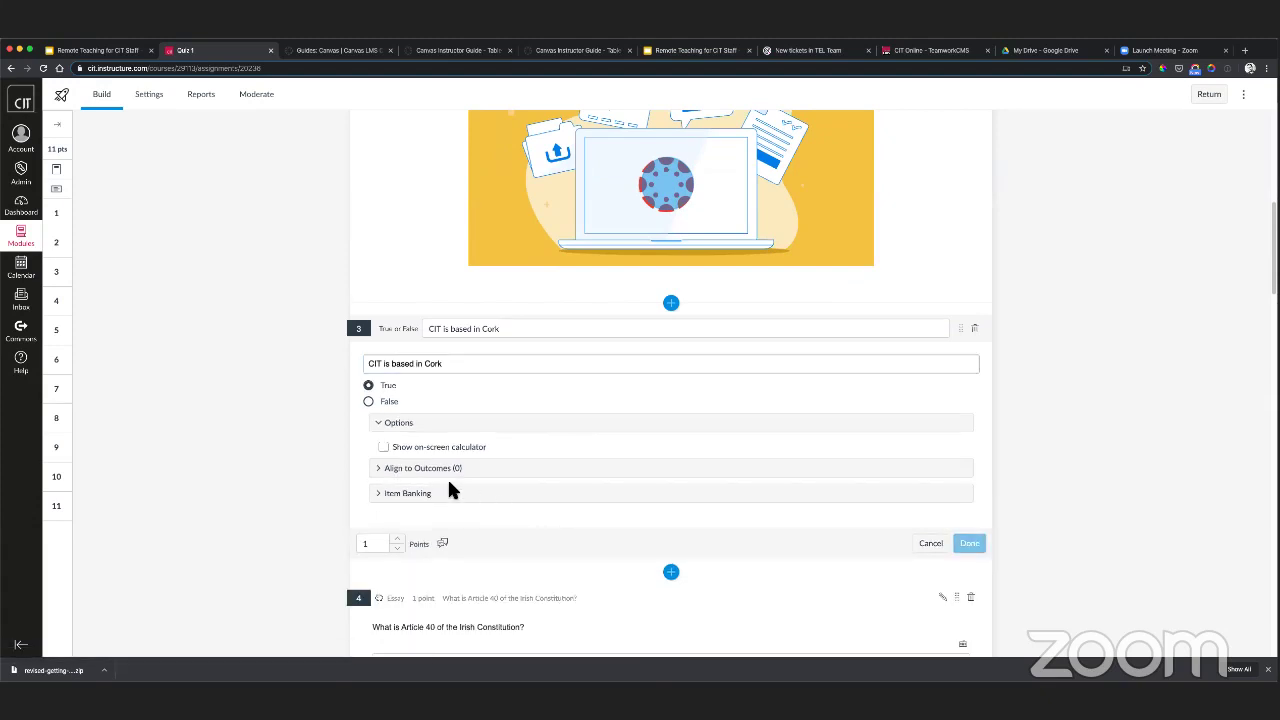
- Mark True as question 3's correct answer and save it again
scroll(297, 420, "down", 2)
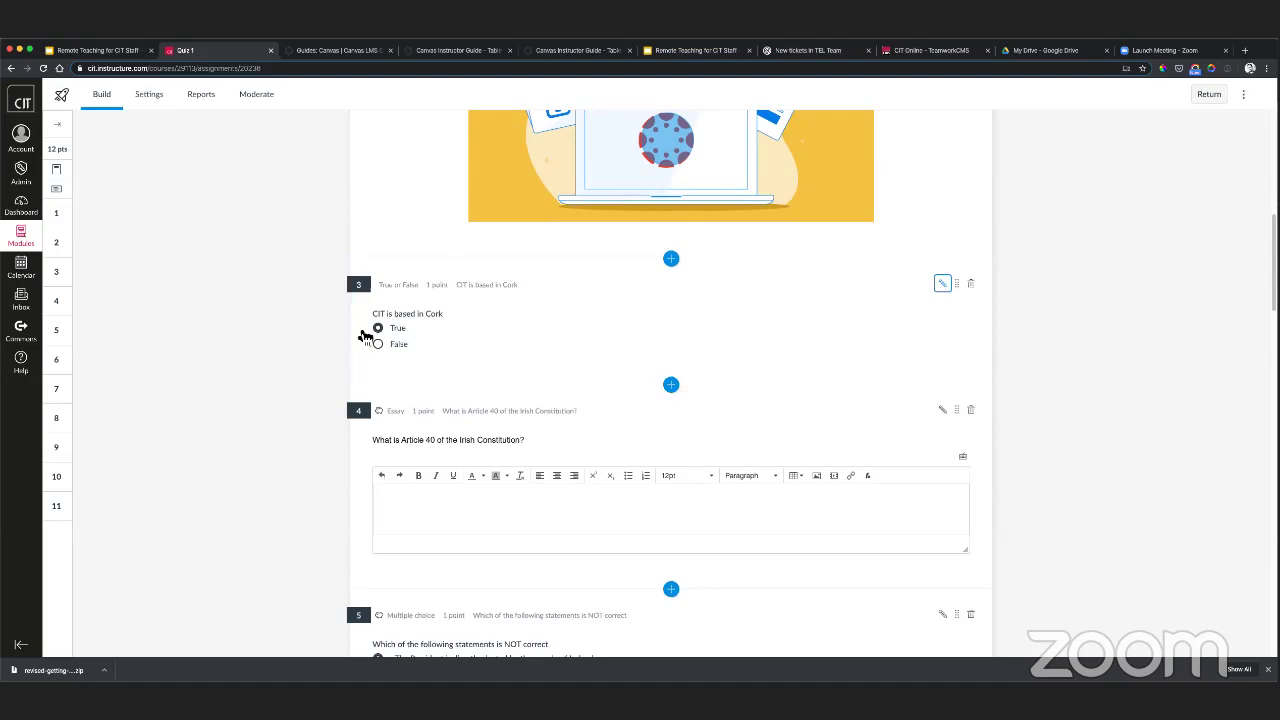
left_click(942, 284)
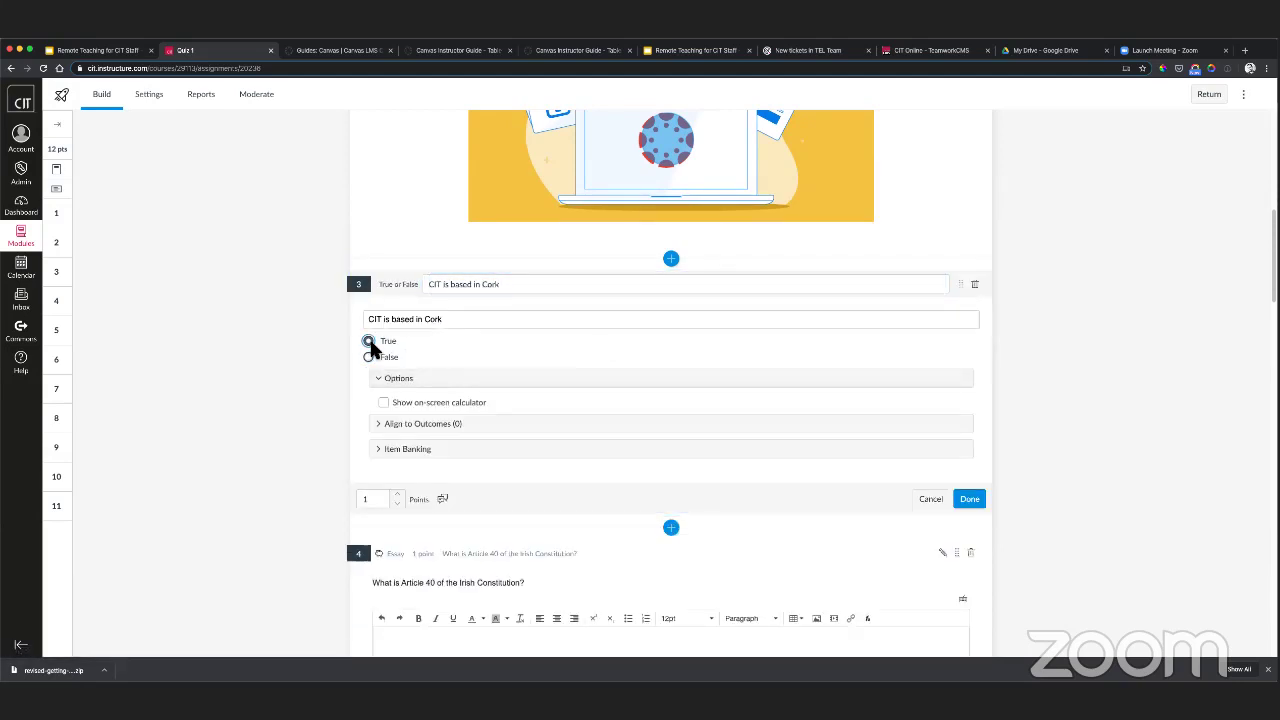
left_click(368, 341)
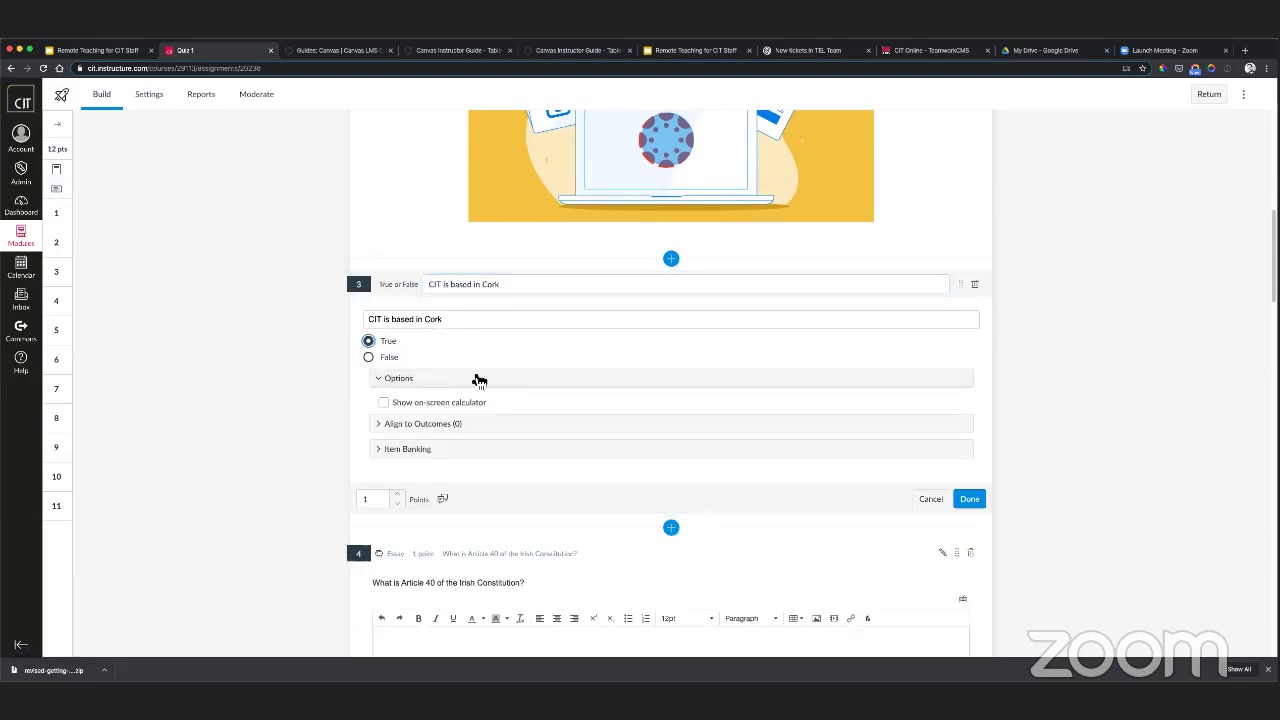
left_click(969, 499)
scroll(481, 433, "down", 3)
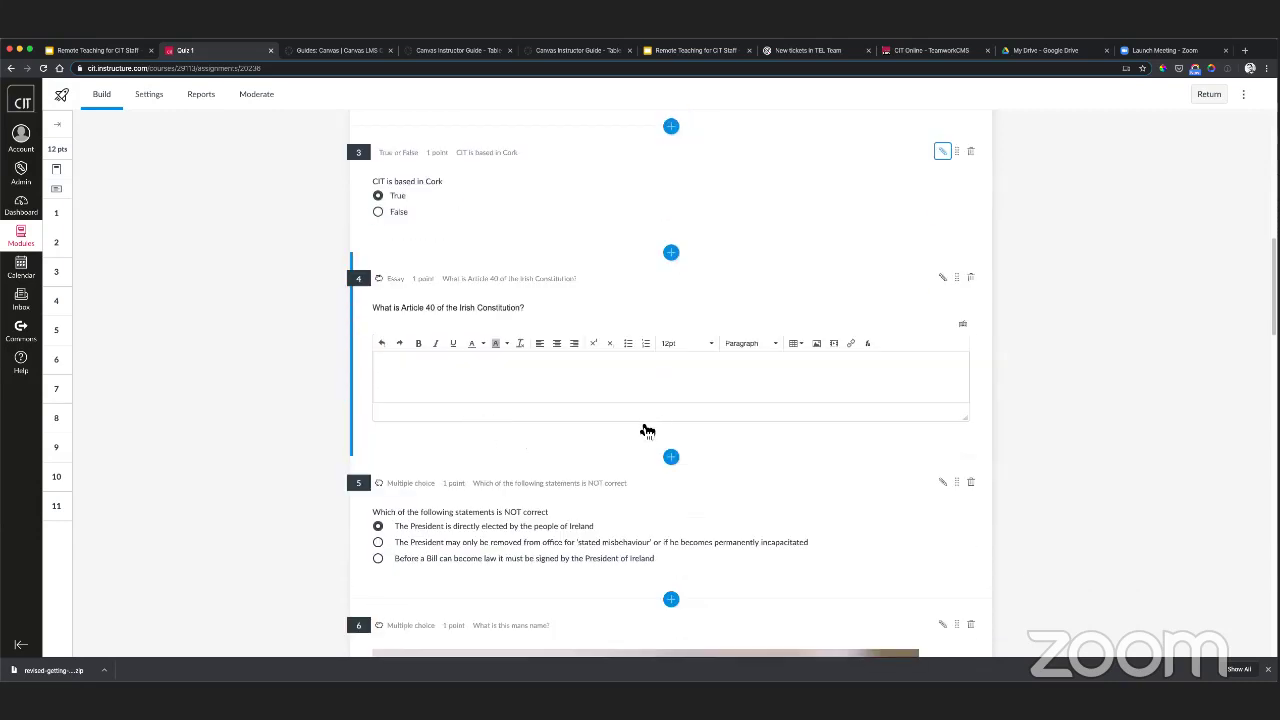
- Insert Fill in the Blank question 4 with title and stem 'What does CIT stand for'
left_click(671, 254)
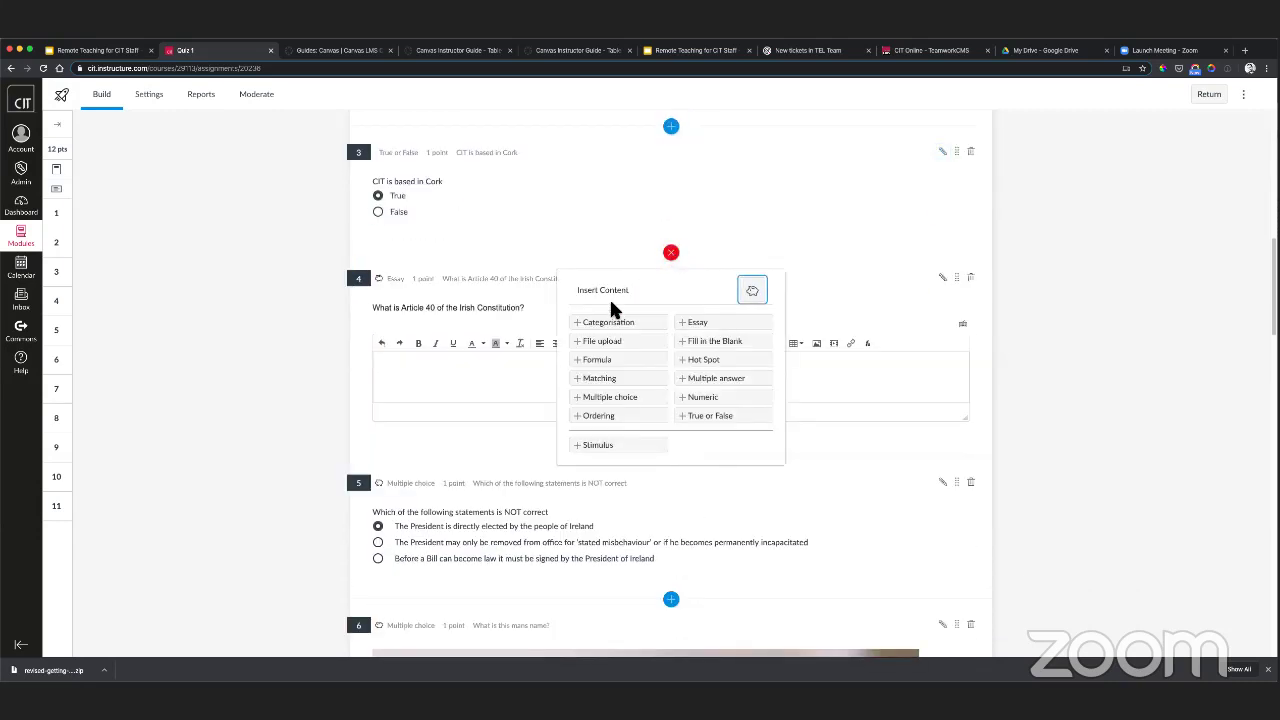
left_click(718, 343)
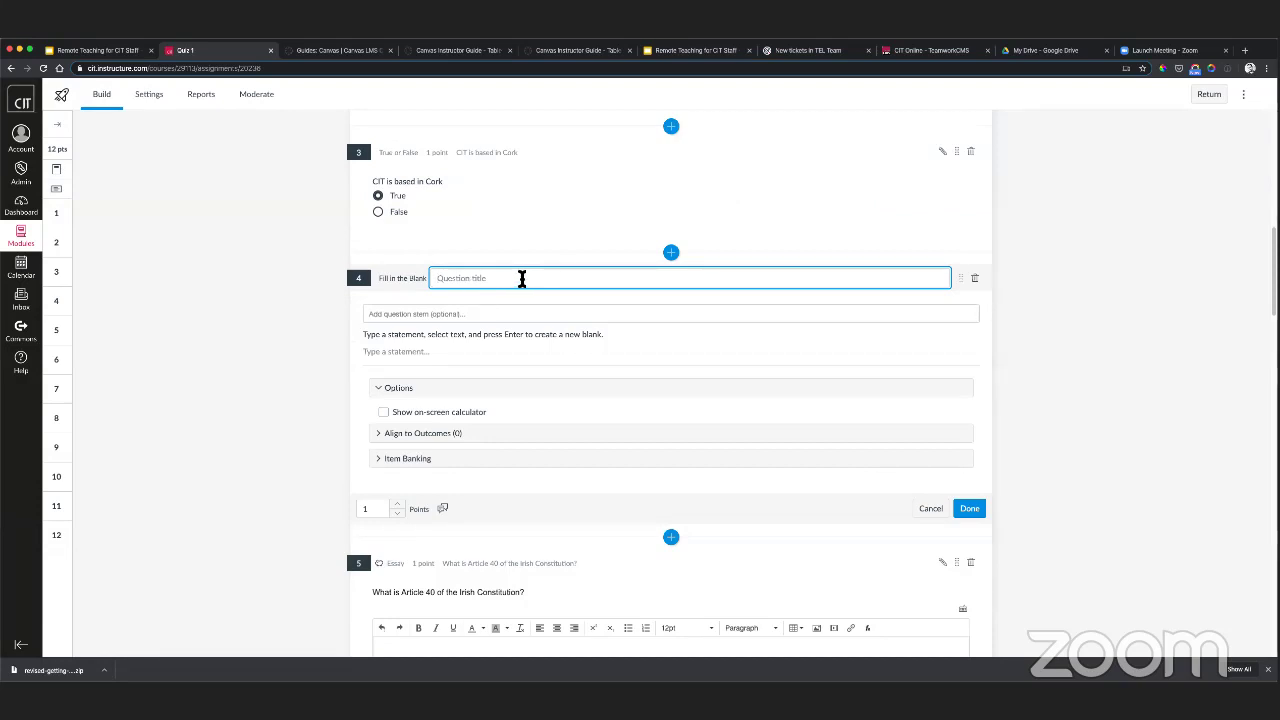
type("What does CIT st")
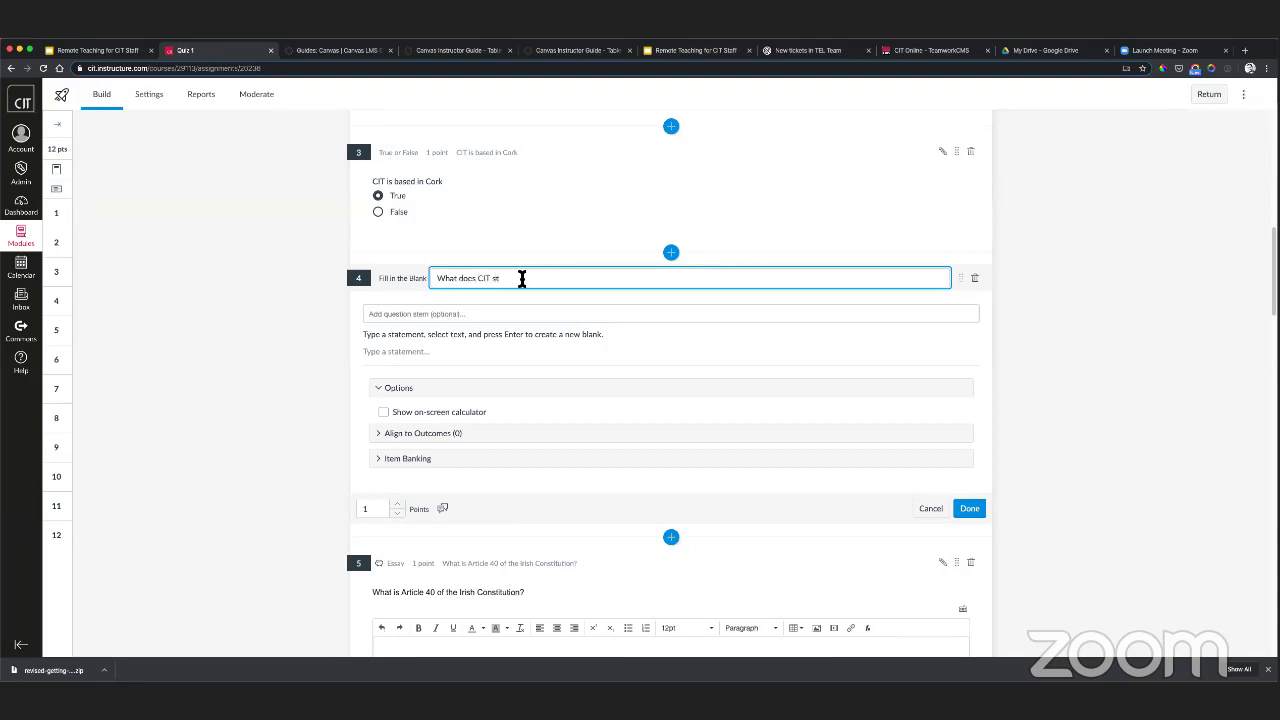
type("and for")
key("super+a")
key("super+c")
left_click(413, 313)
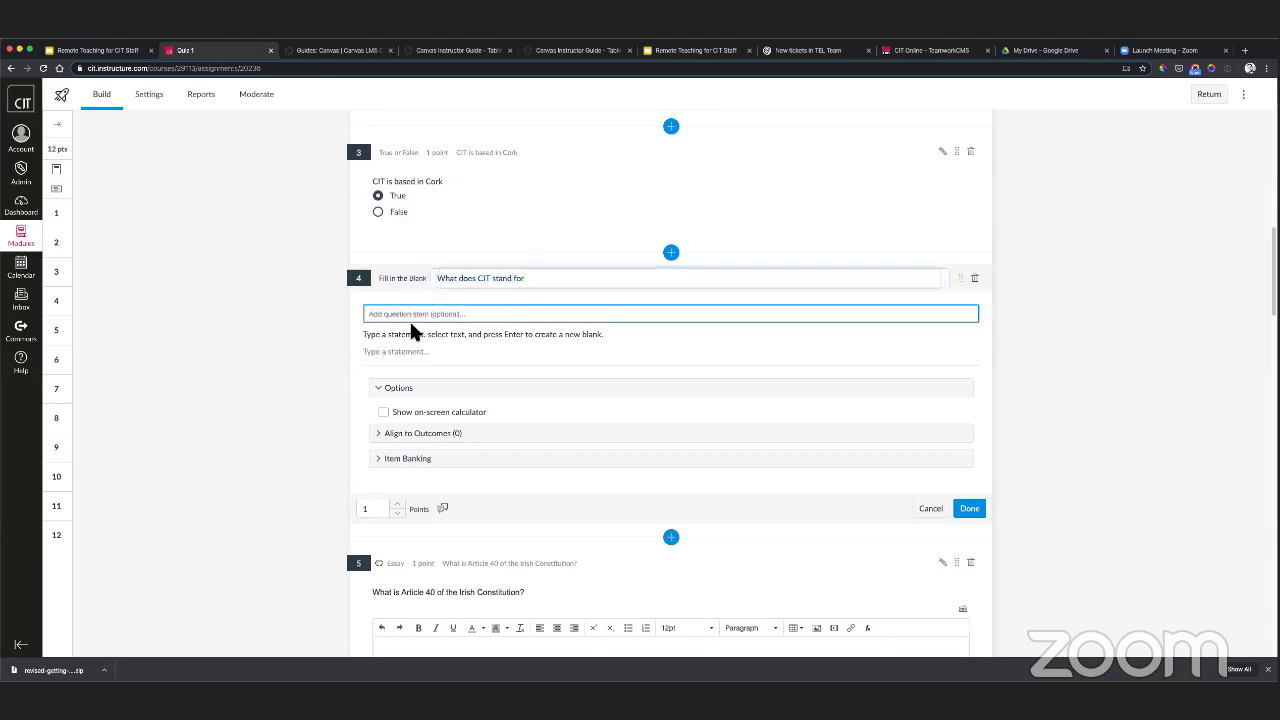
key("super+v")
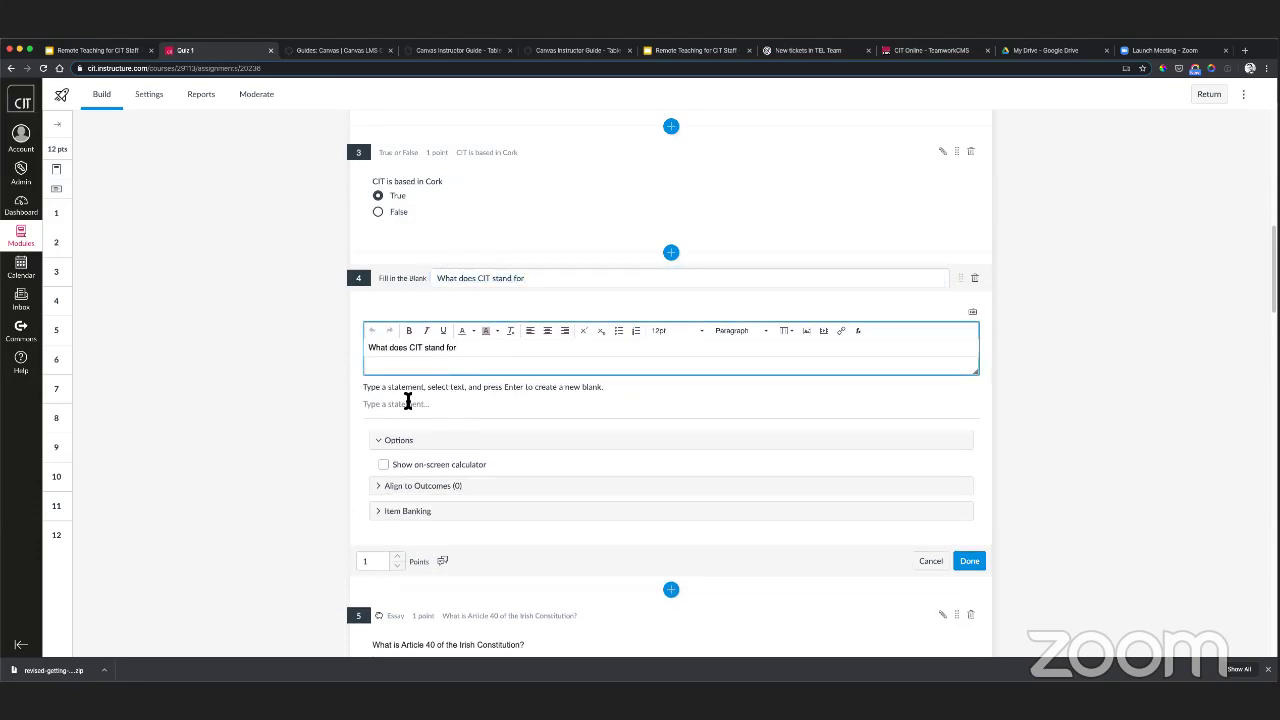
left_click(428, 395)
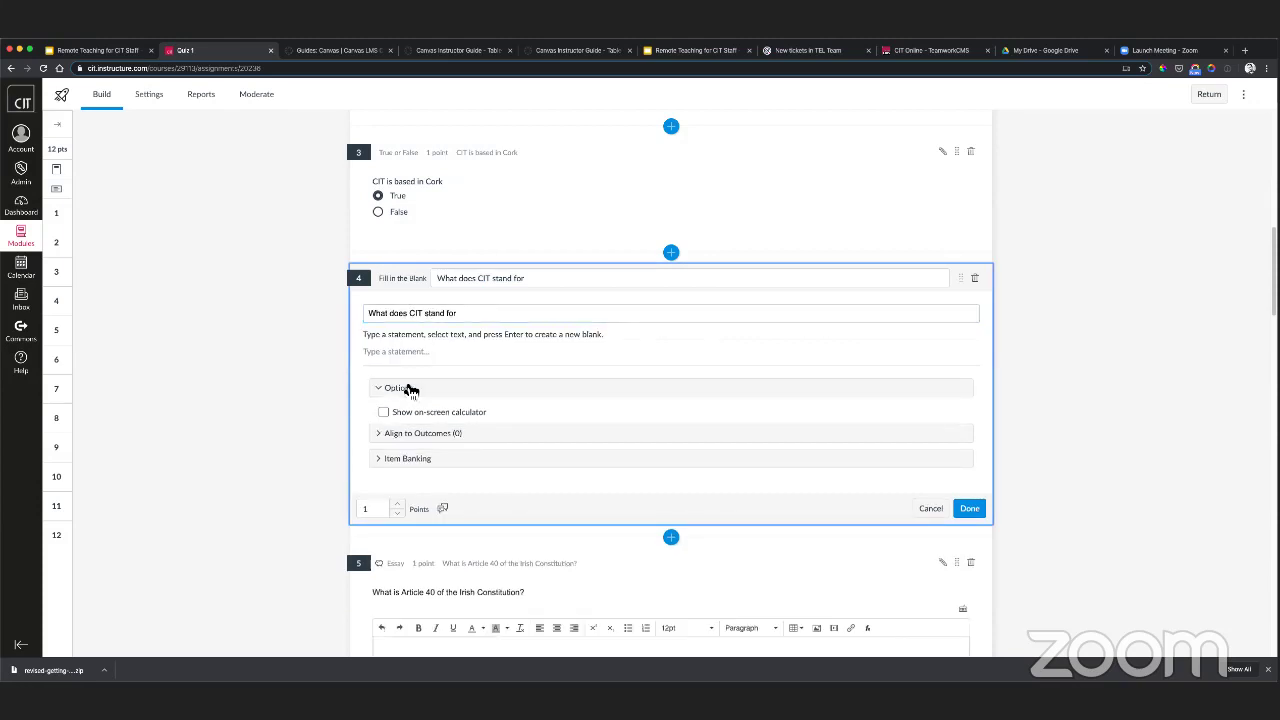
- Make the word CIT in the statement an Open Entry blank
left_click(408, 351)
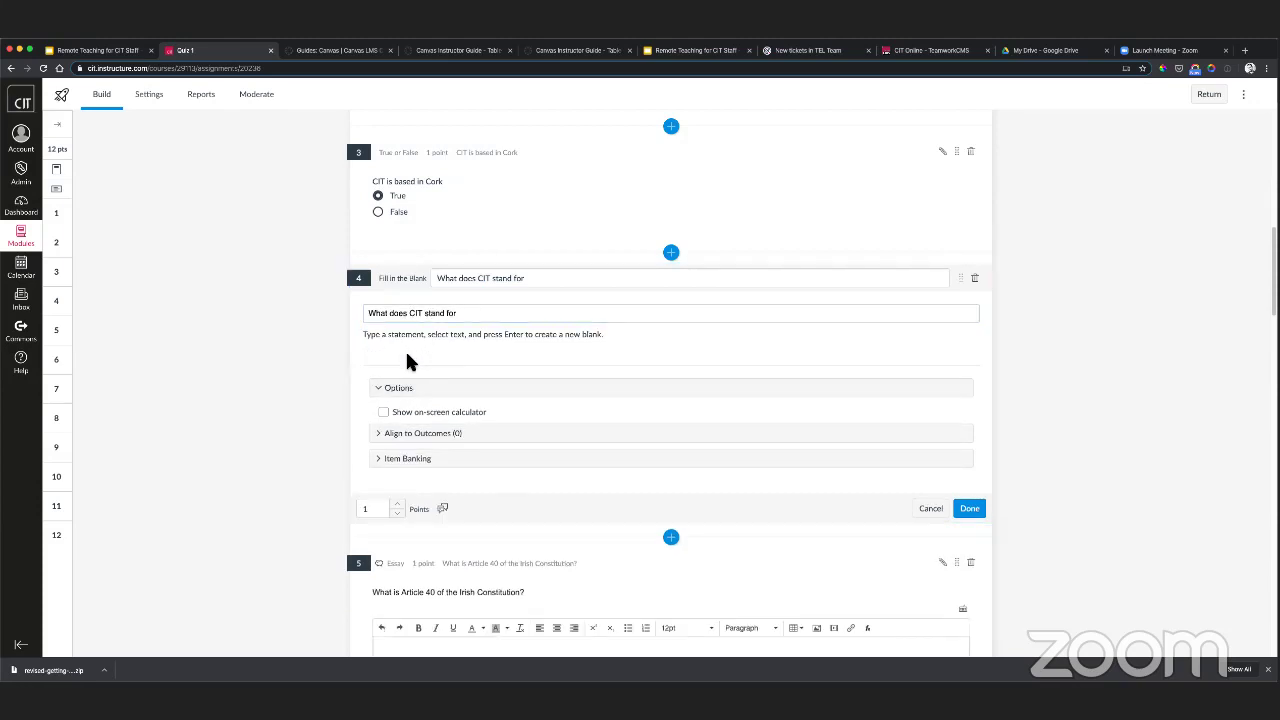
key("super+v")
left_click_drag(440, 351, 405, 351)
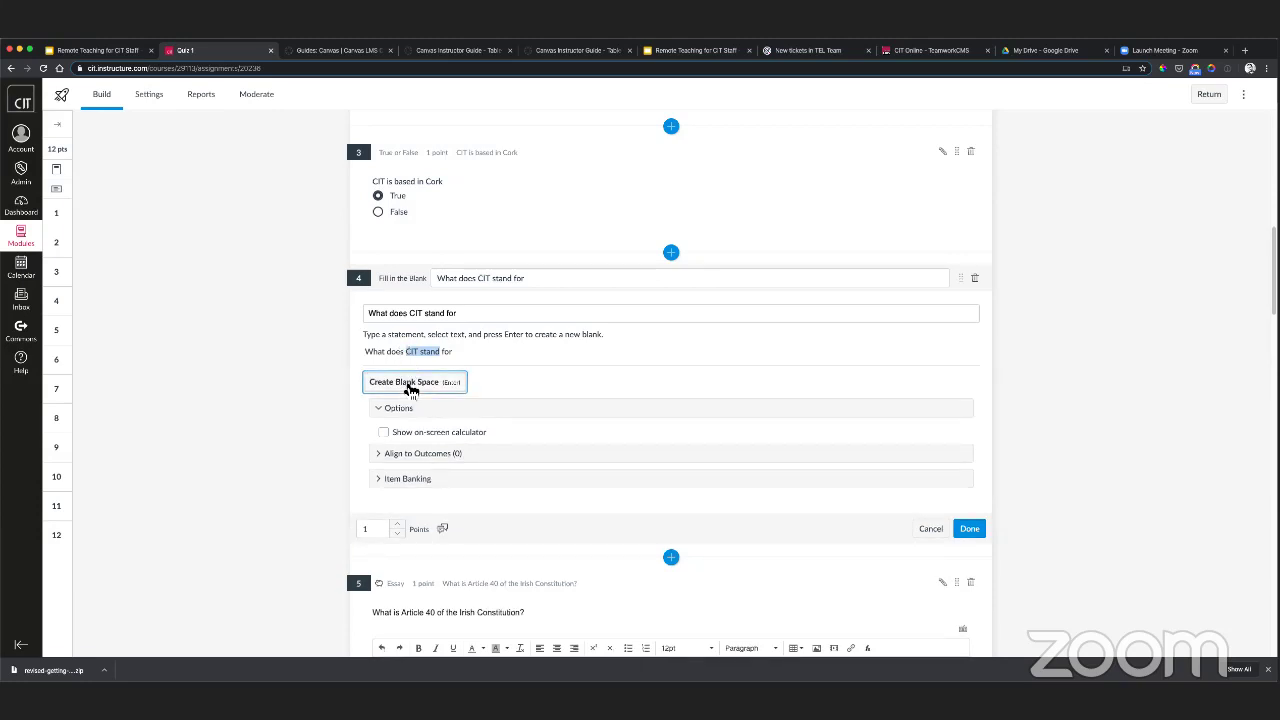
left_click(408, 382)
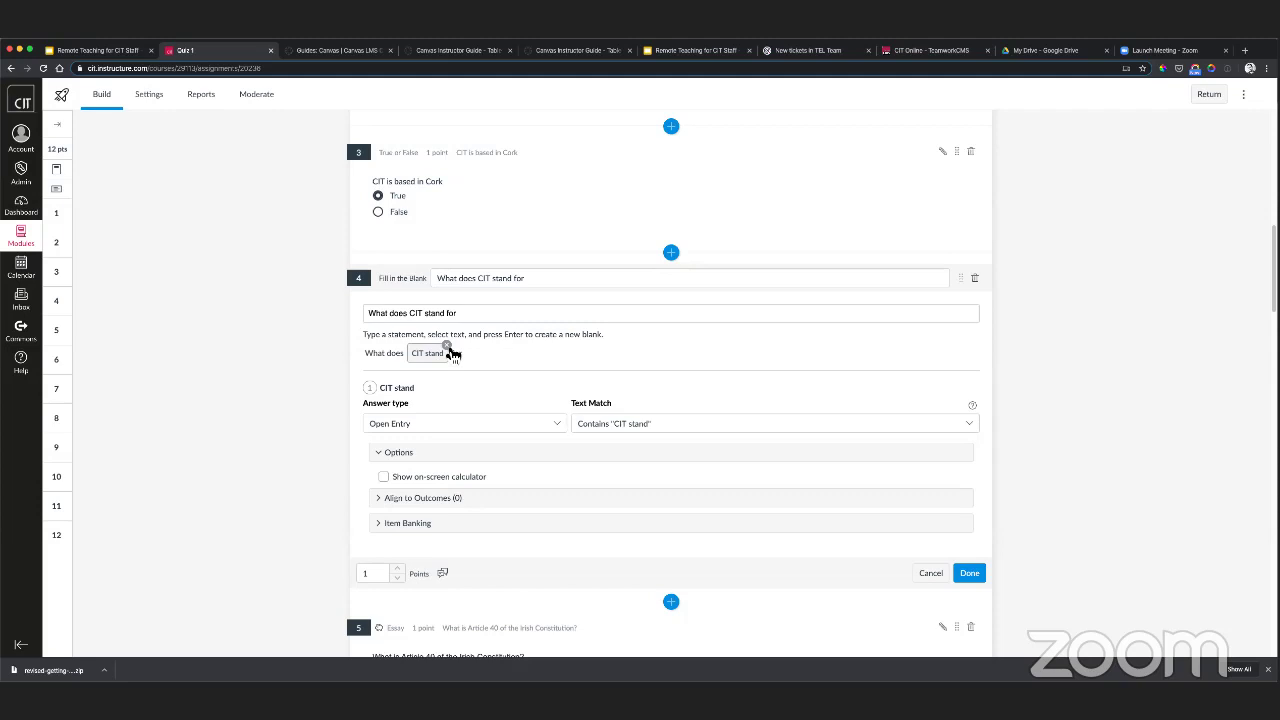
left_click(446, 345)
double_click(408, 351)
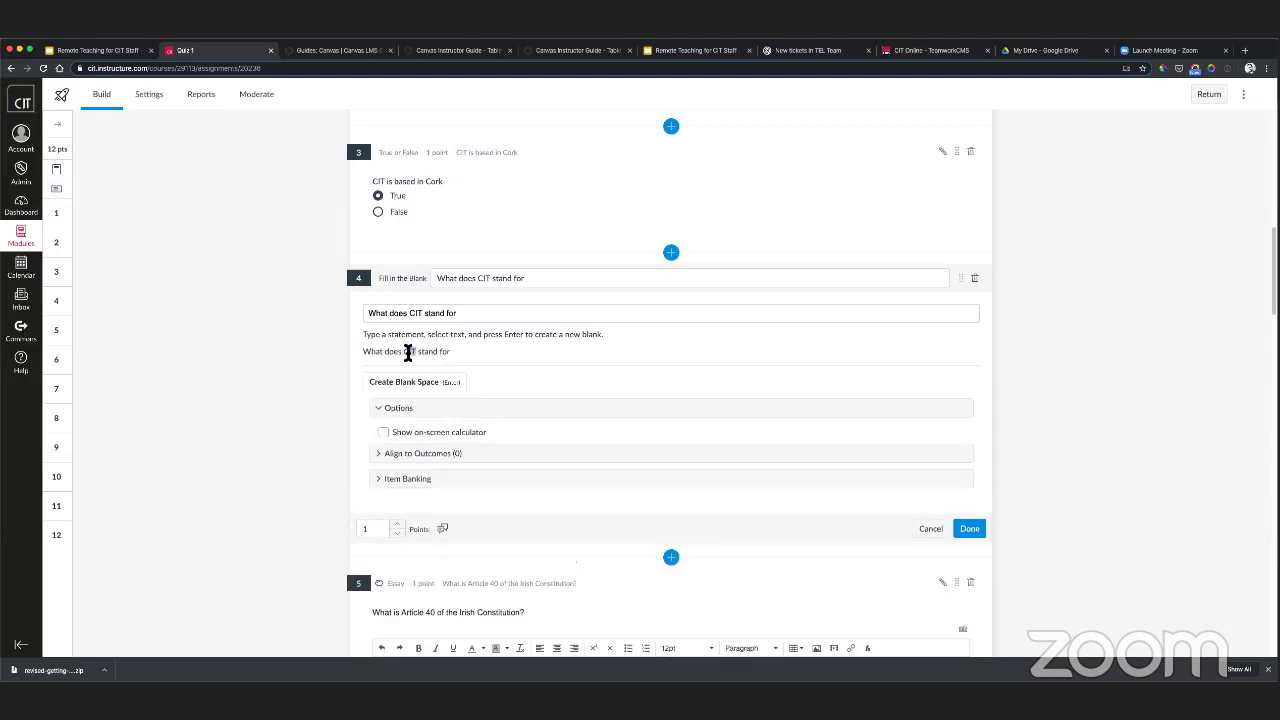
left_click(414, 384)
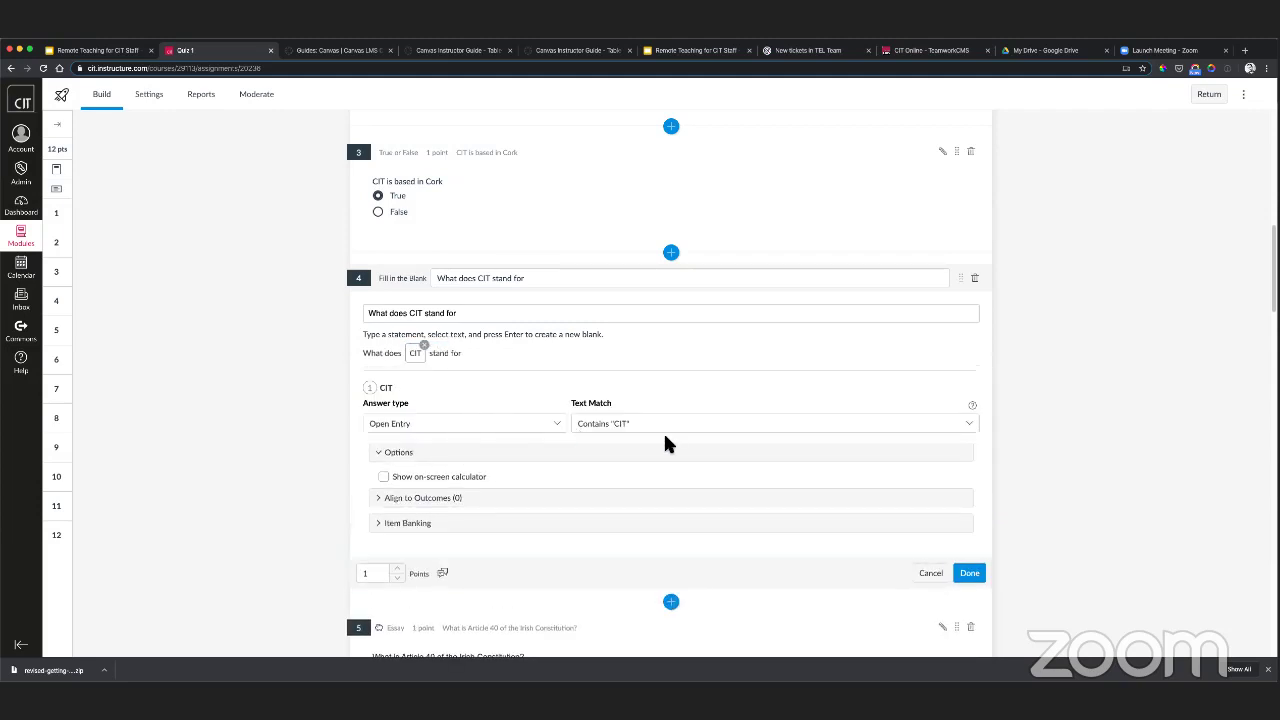
left_click(485, 425)
left_click(435, 424)
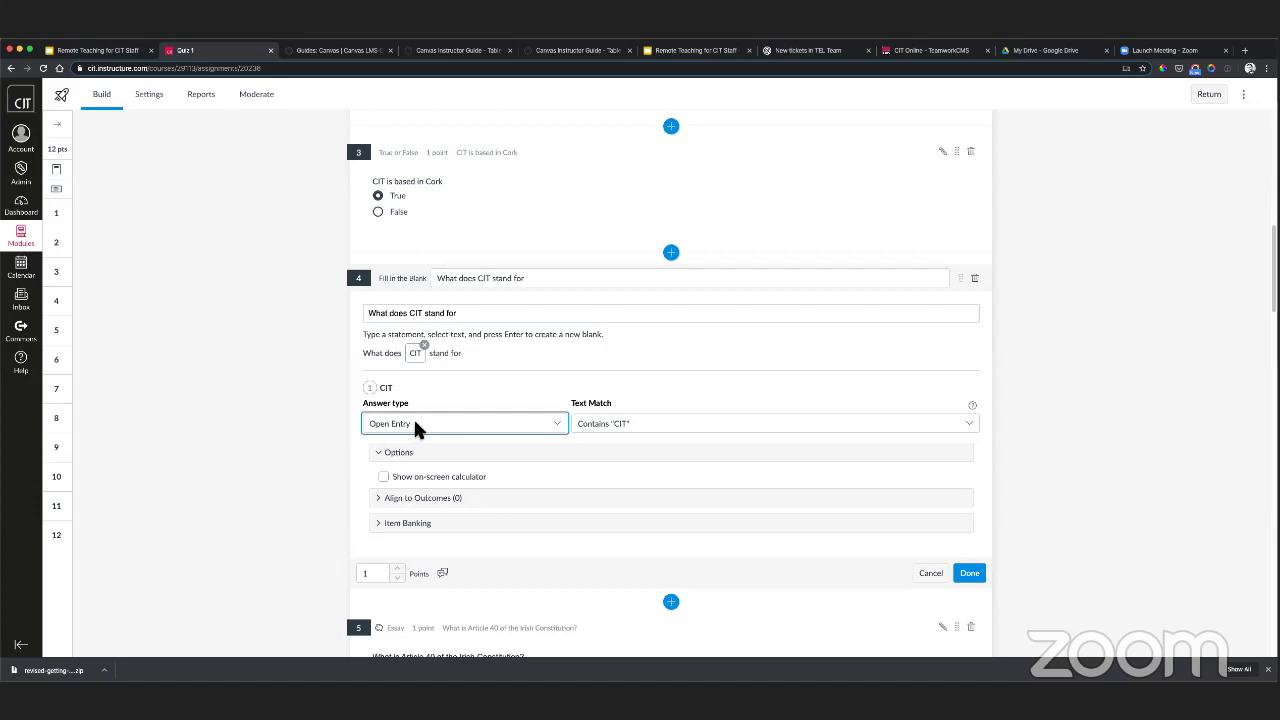
left_click(415, 424)
left_click(413, 424)
left_click(610, 423)
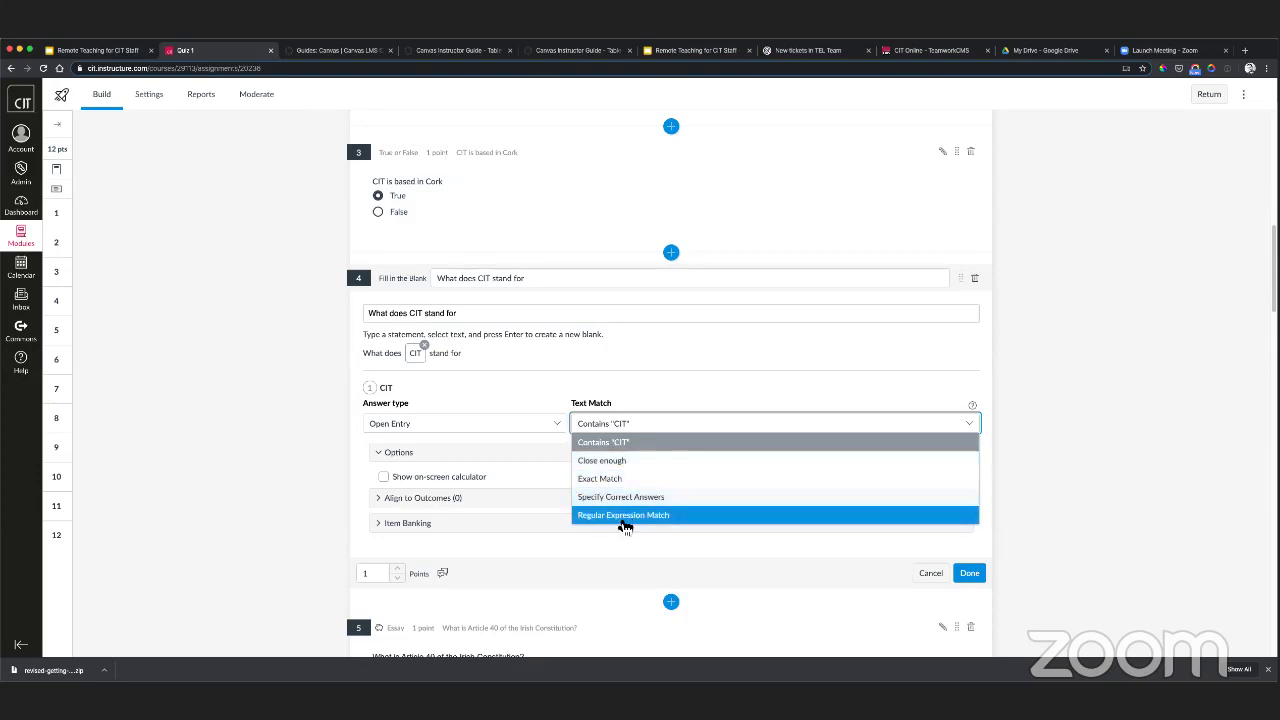
- Try the Dropdown and Word Bank answer types for the CIT blank
left_click(539, 418)
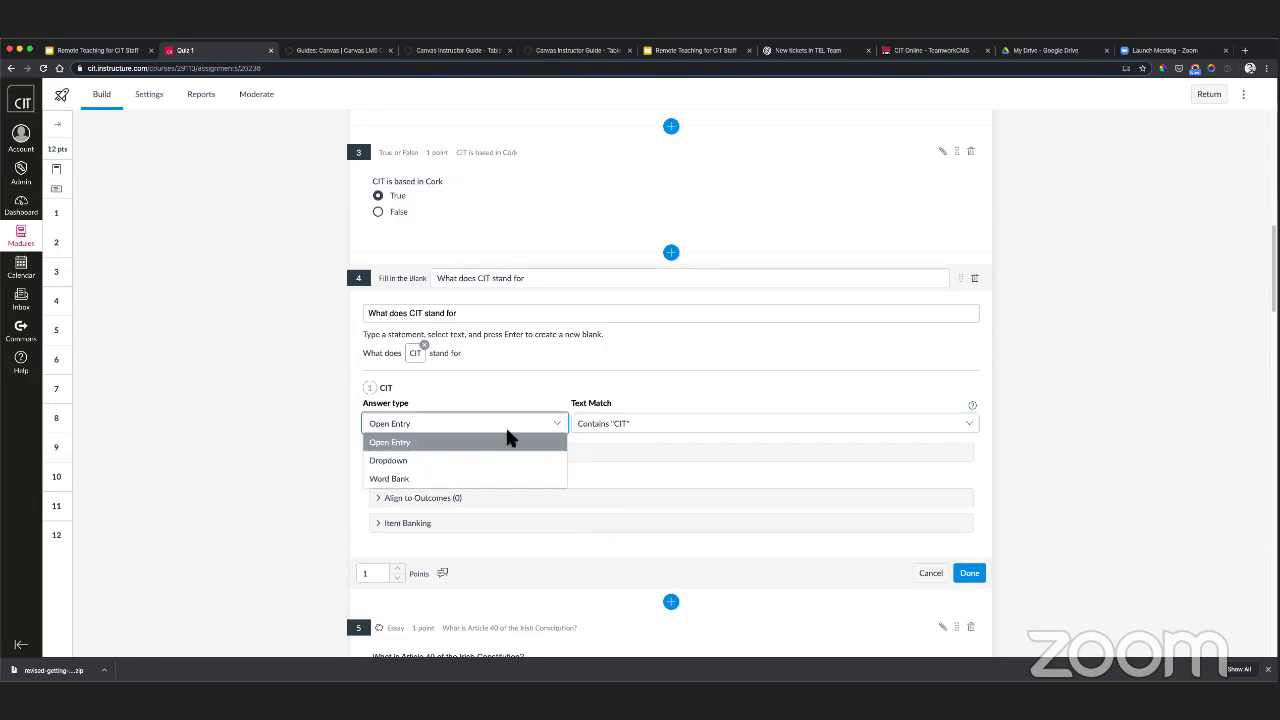
left_click(457, 464)
left_click(614, 452)
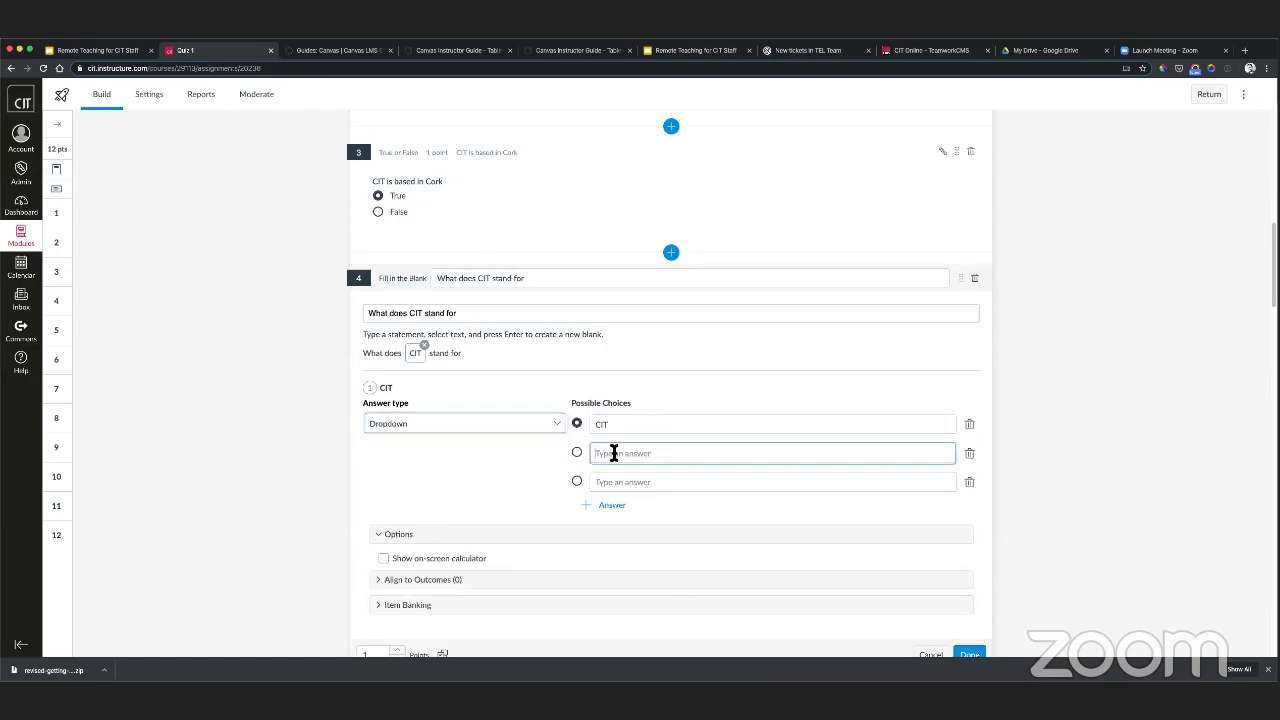
left_click(615, 435)
left_click(620, 455)
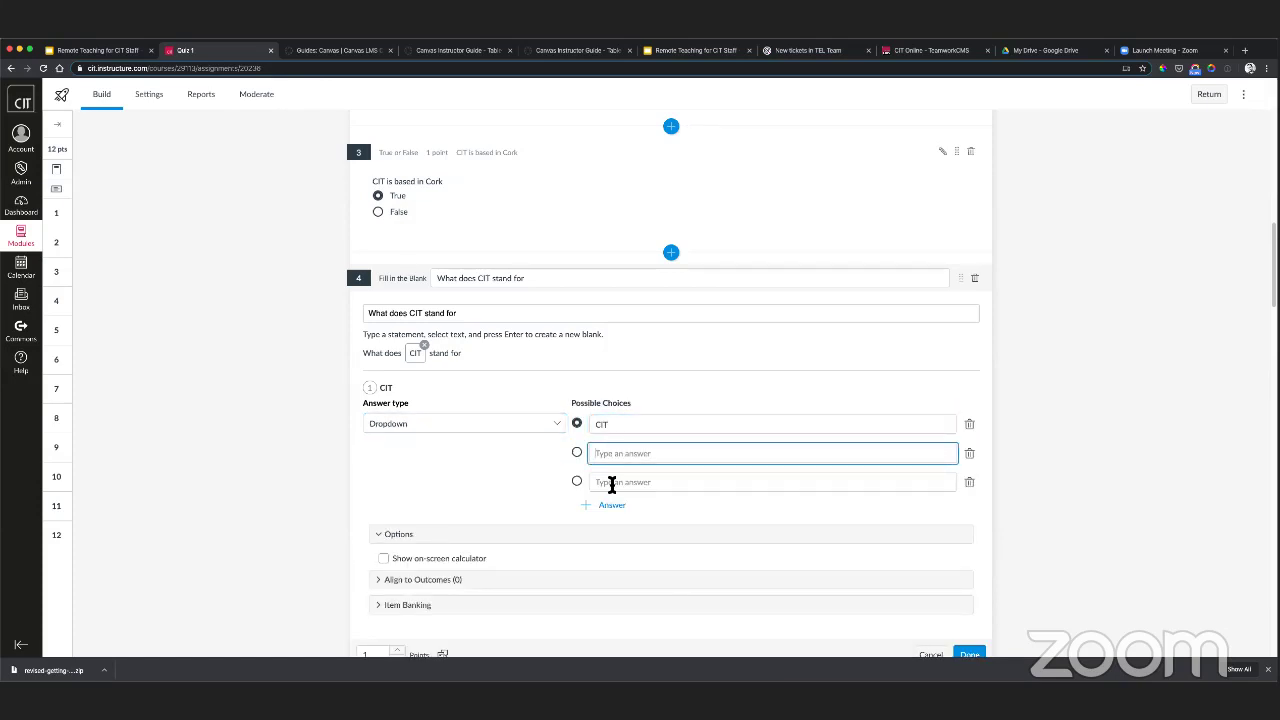
left_click(611, 483)
left_click(474, 419)
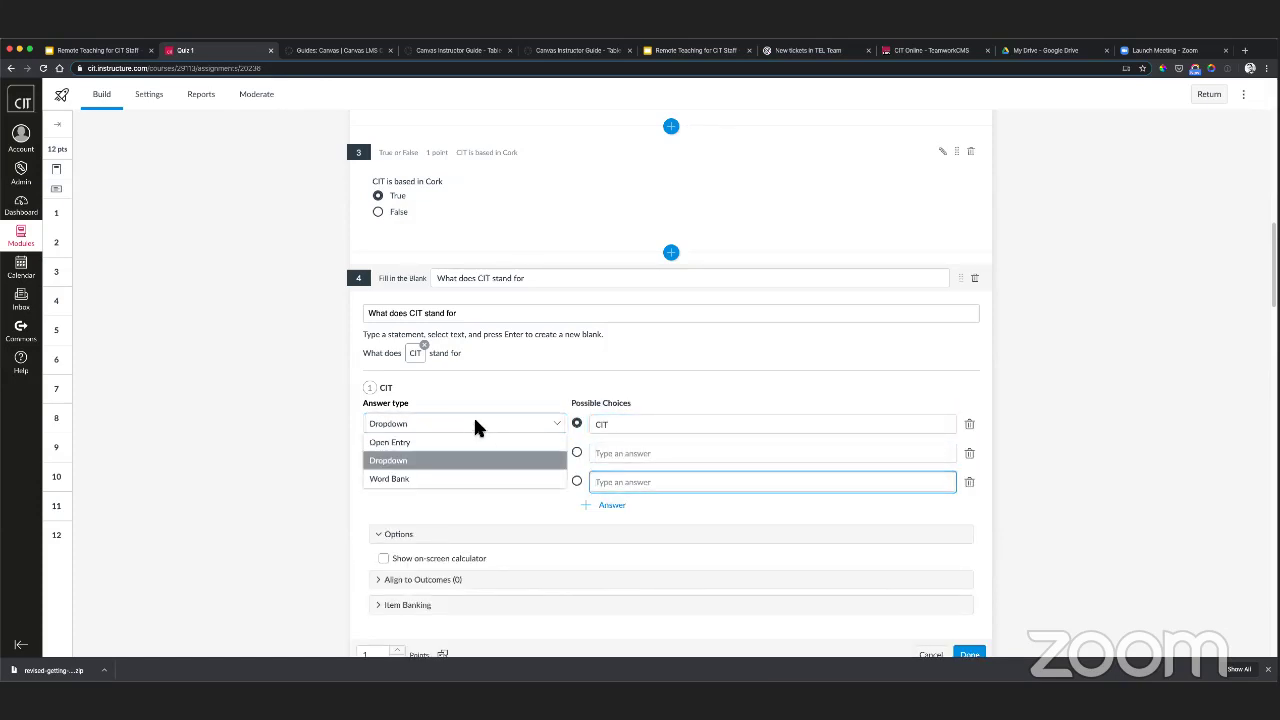
left_click(443, 478)
- Delete the empty extra answer choices and switch the blank back to Open Entry
left_click(969, 482)
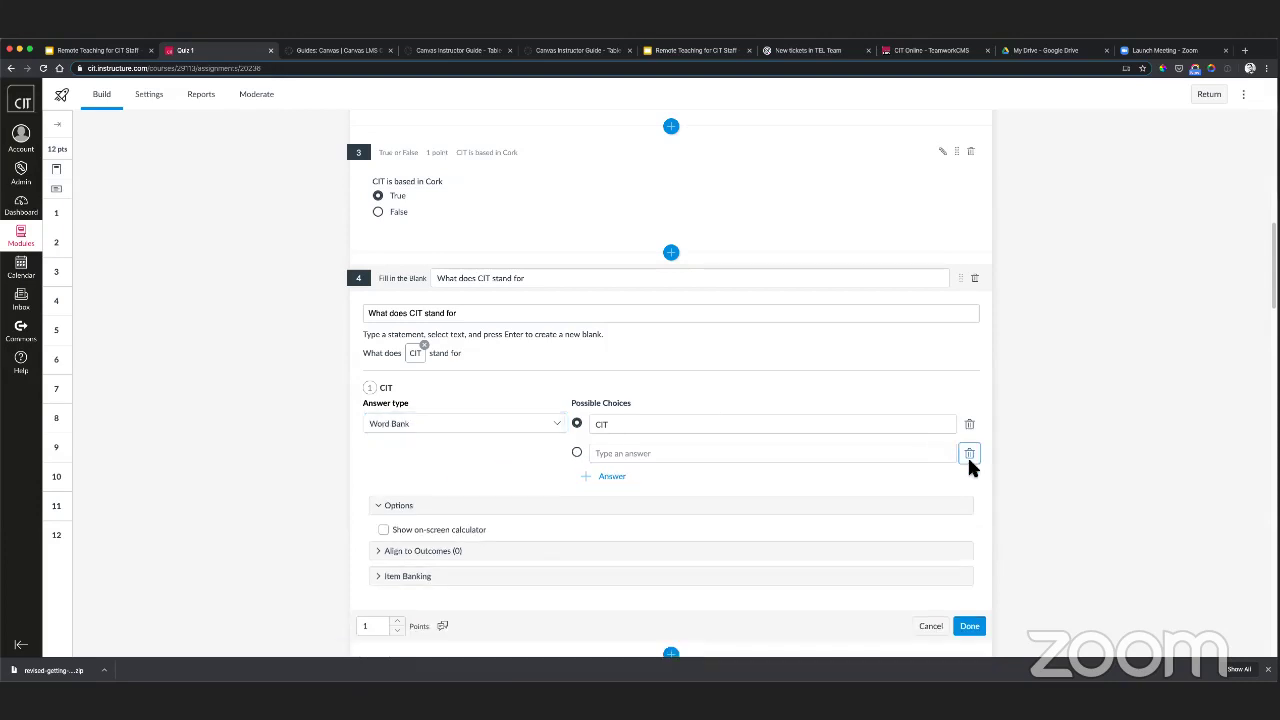
left_click(939, 392)
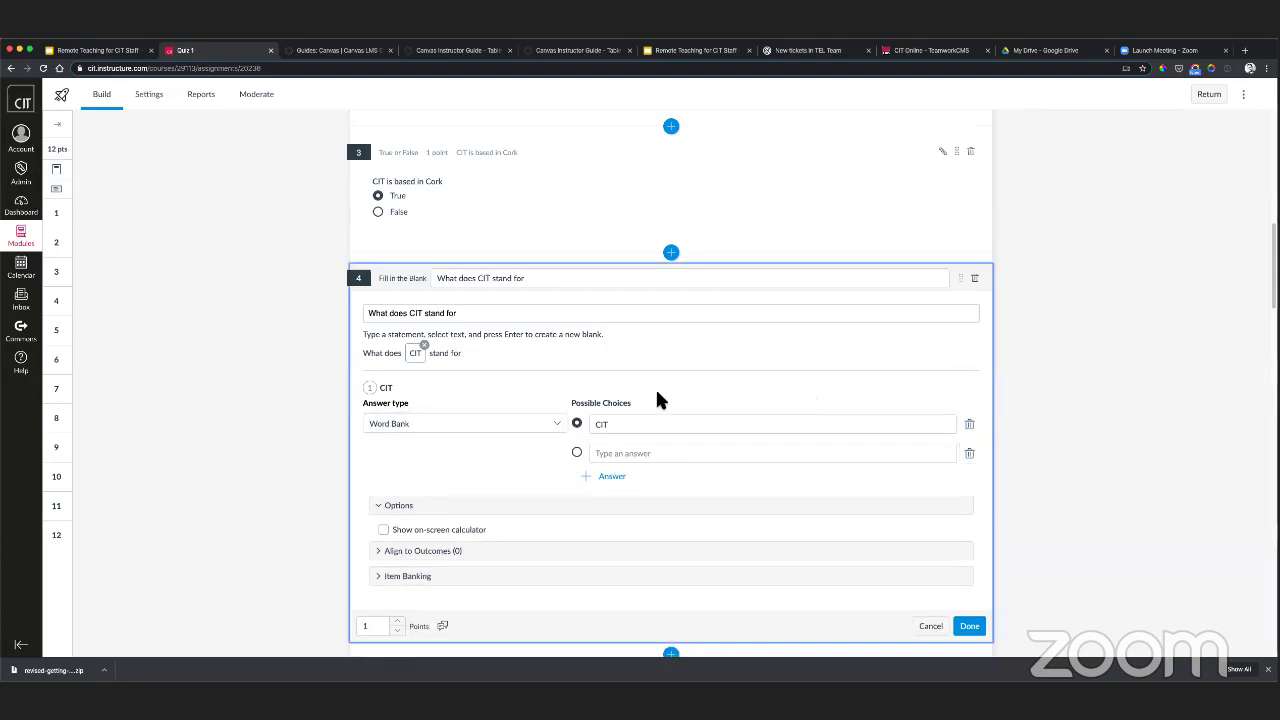
left_click(210, 362)
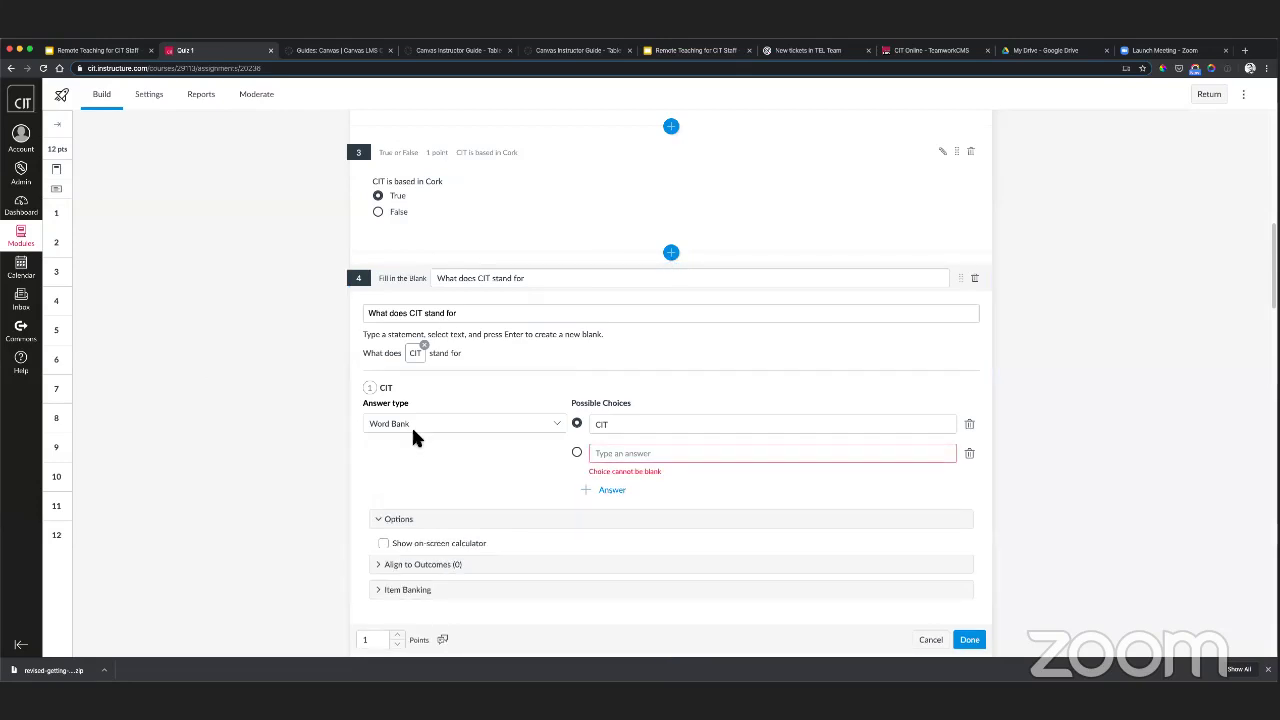
left_click(969, 453)
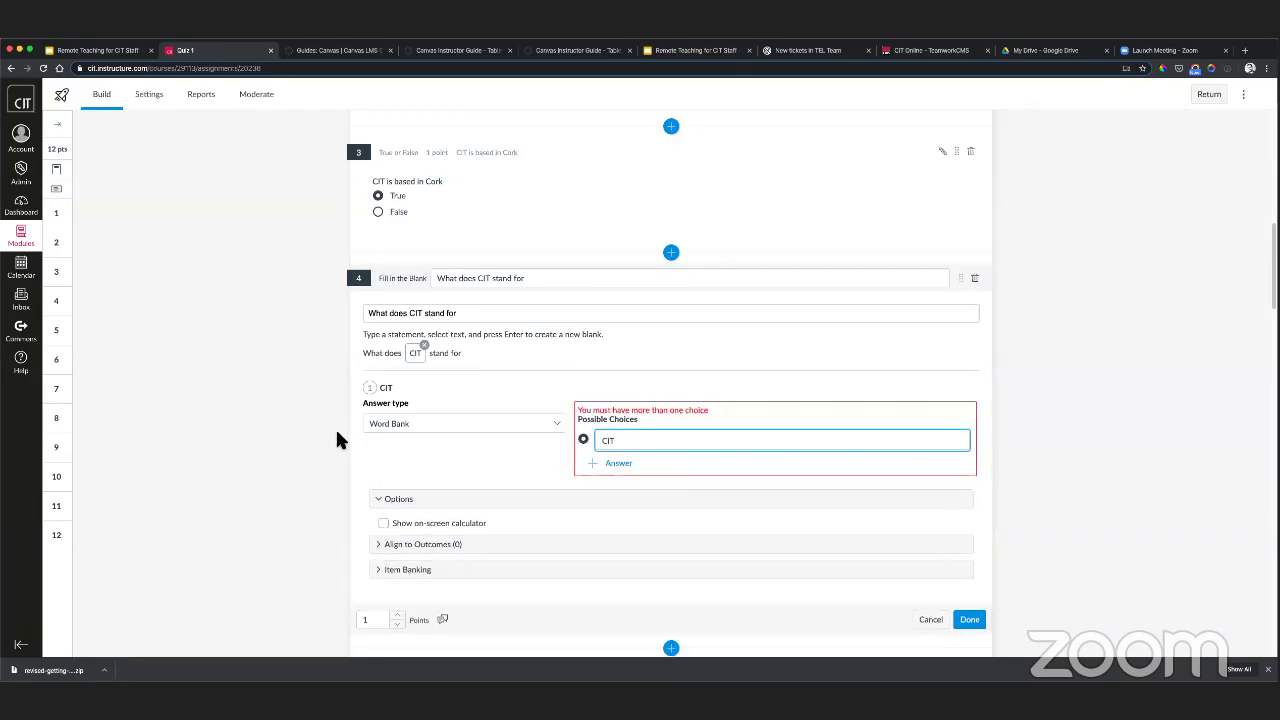
left_click(405, 421)
left_click(398, 442)
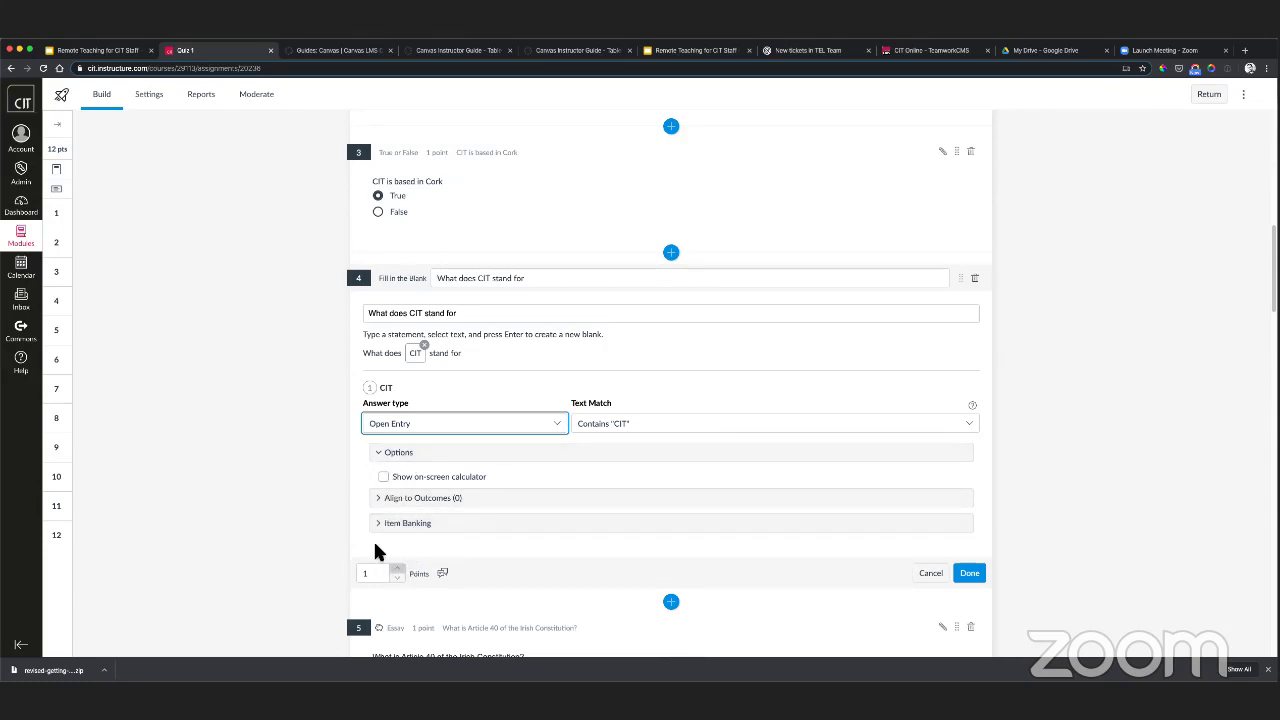
- Save question 4 and insert an empty Formula question 5 below it
left_click(978, 575)
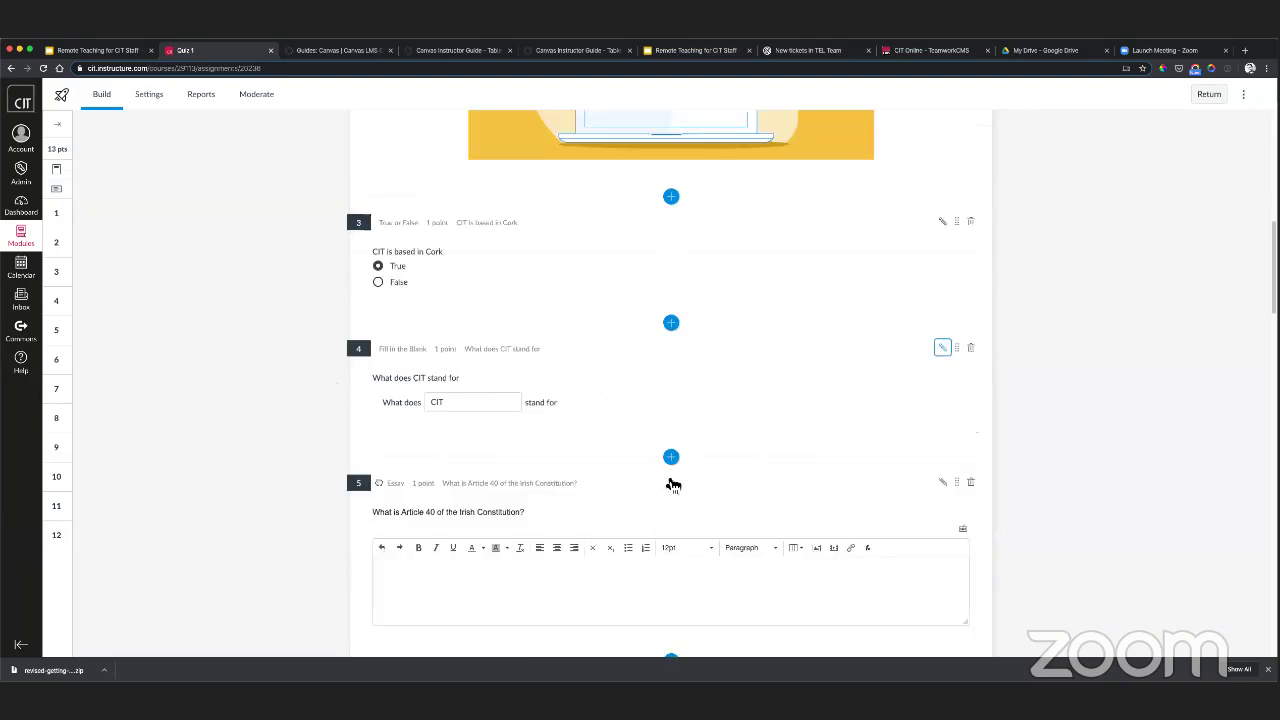
left_click(670, 459)
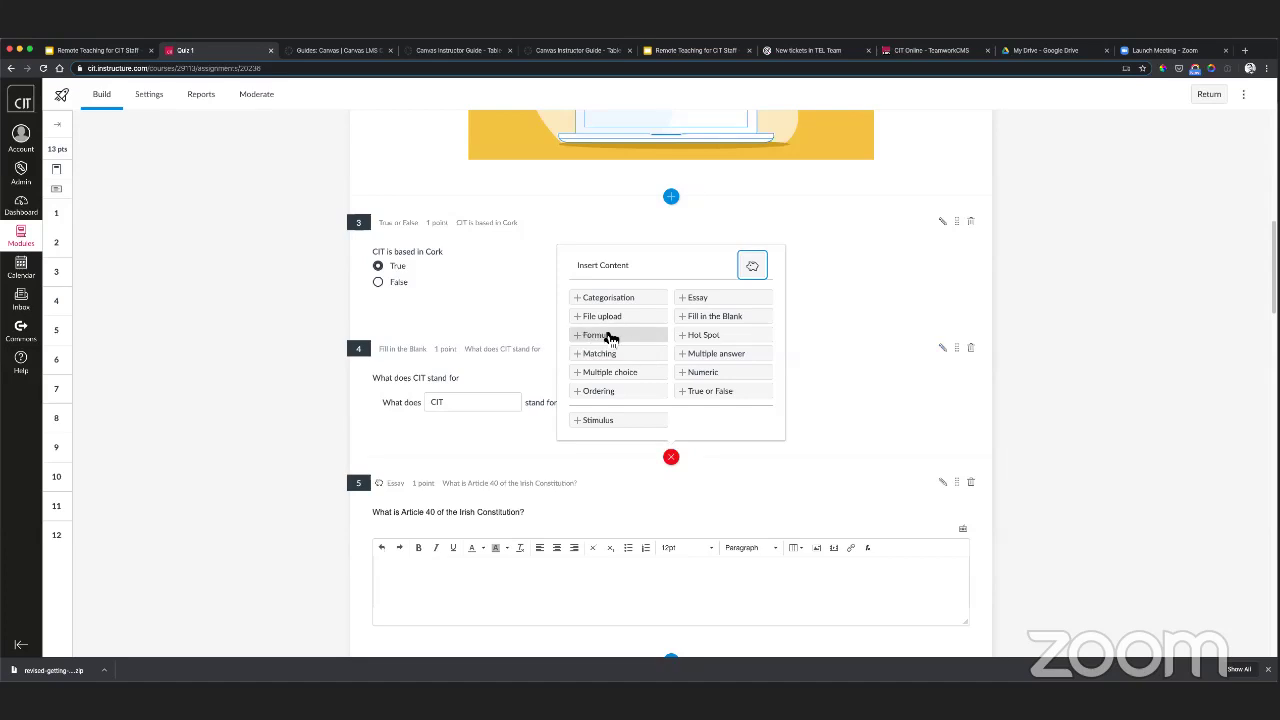
left_click(608, 337)
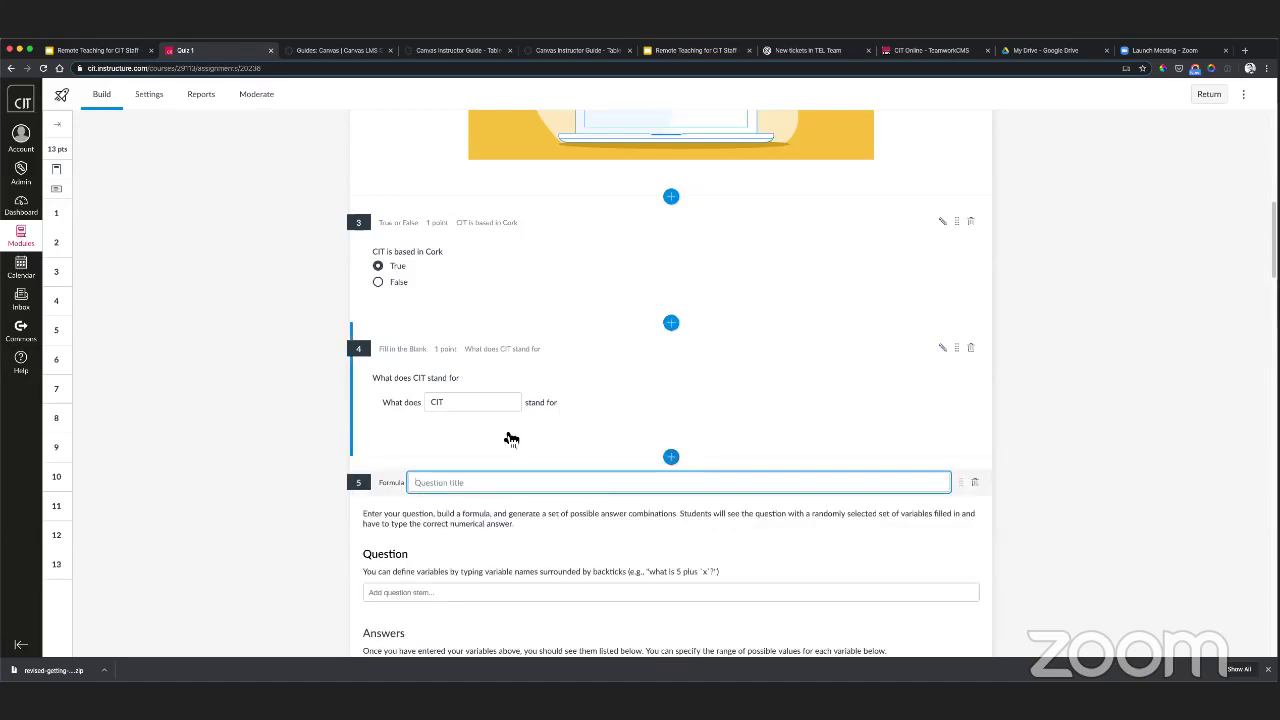
scroll(508, 435, "down", 3)
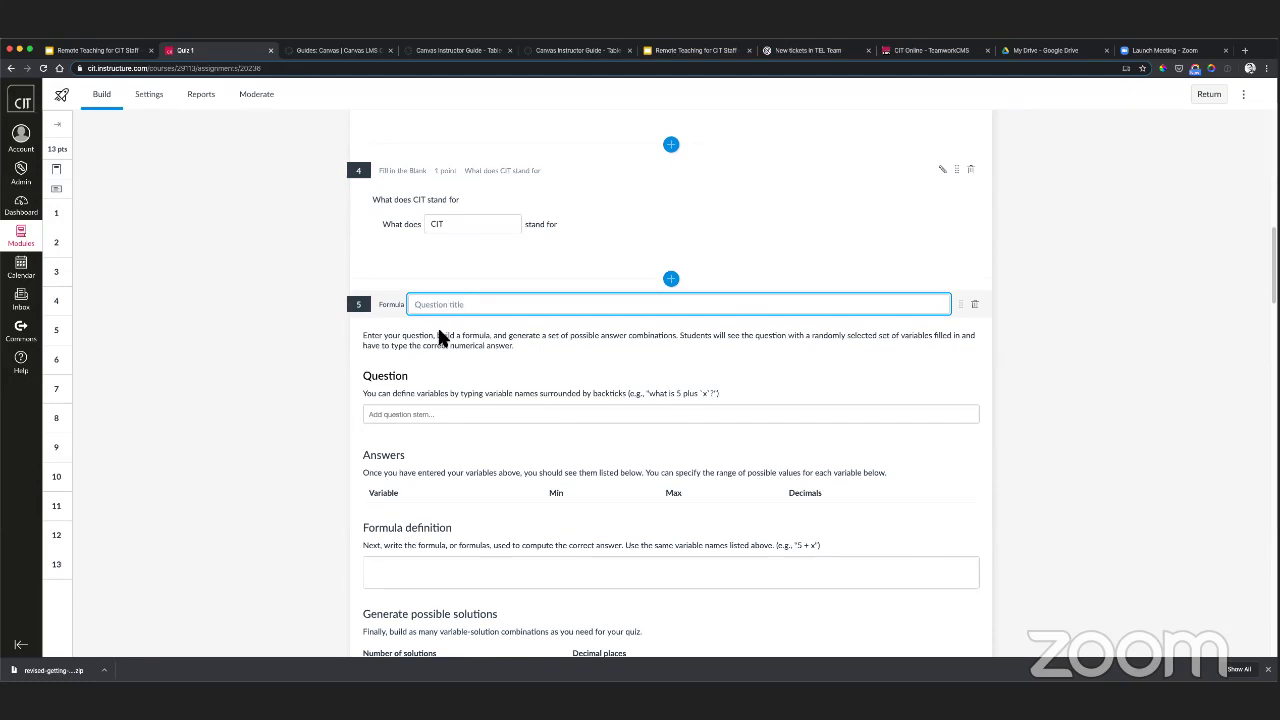
scroll(432, 468, "down", 1)
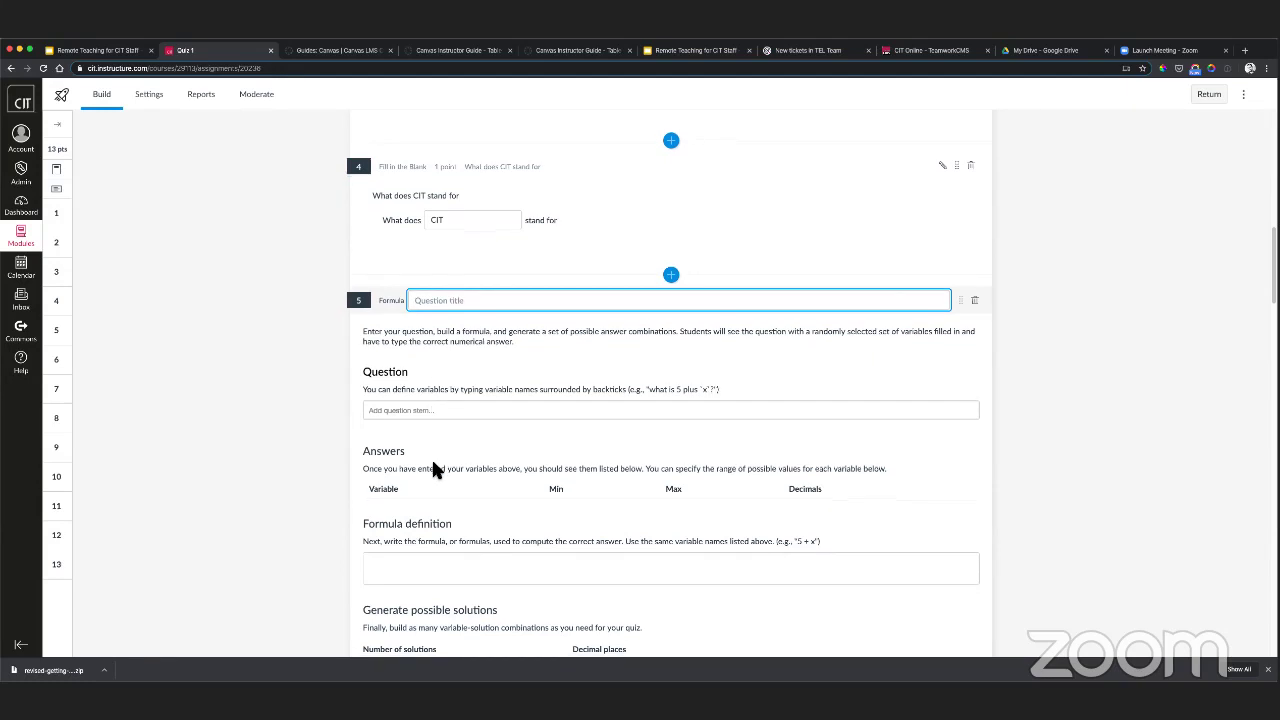
scroll(434, 469, "down", 1)
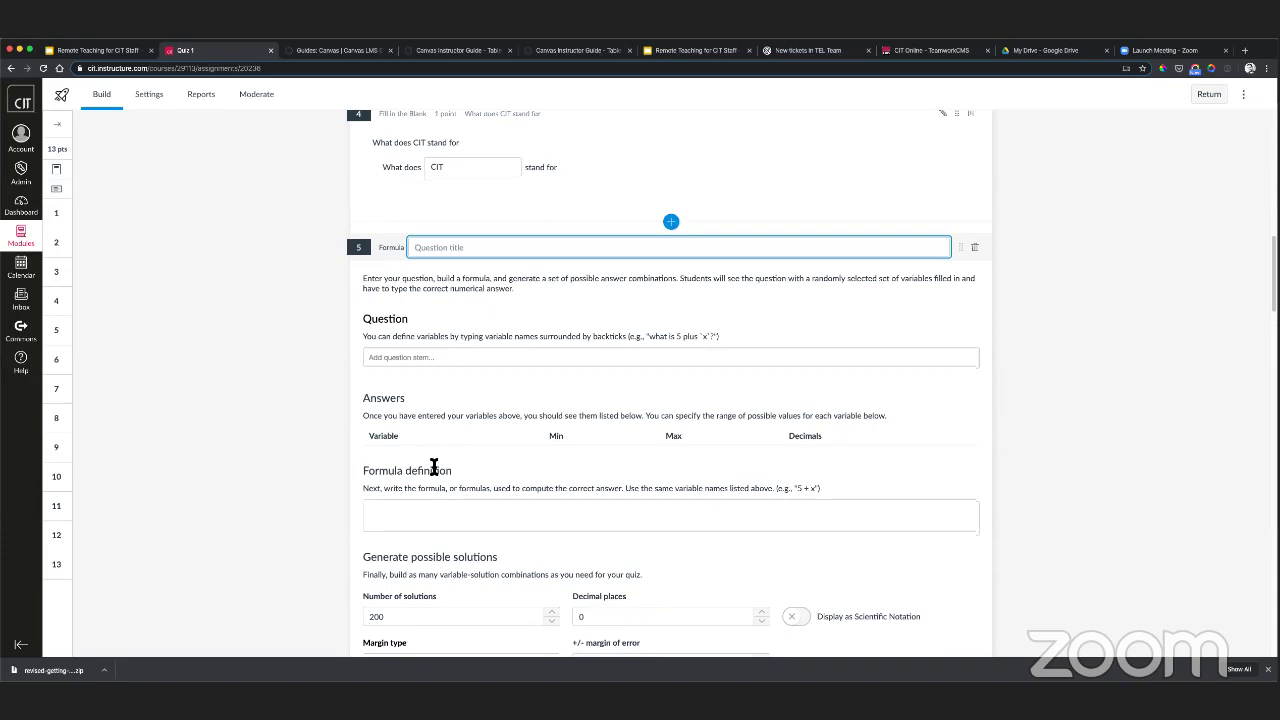
scroll(433, 468, "down", 1)
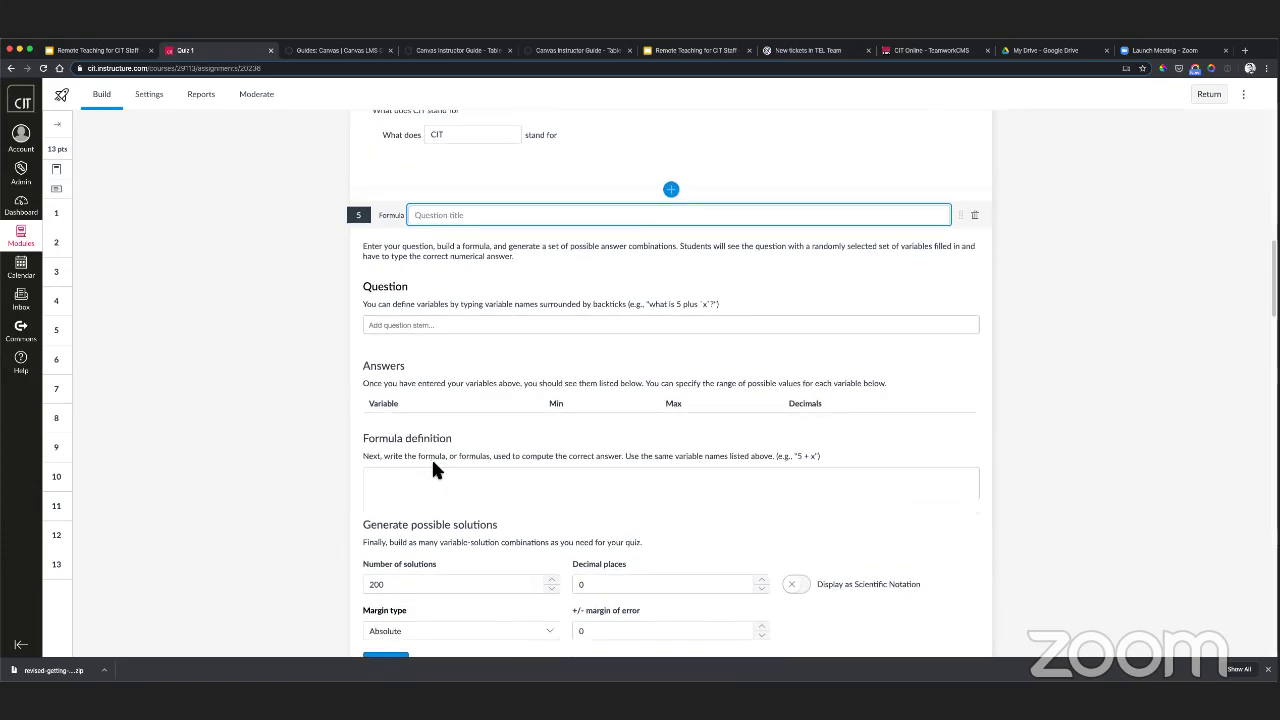
scroll(432, 470, "down", 1)
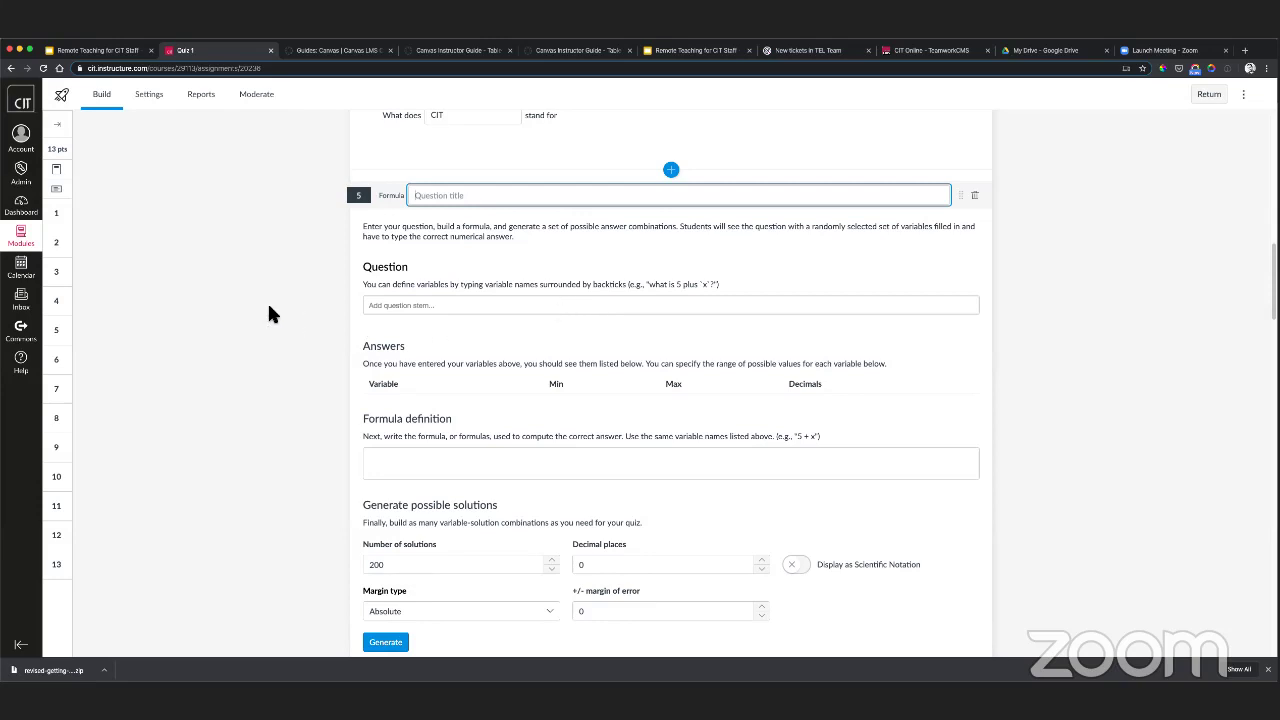
scroll(267, 301, "down", 2)
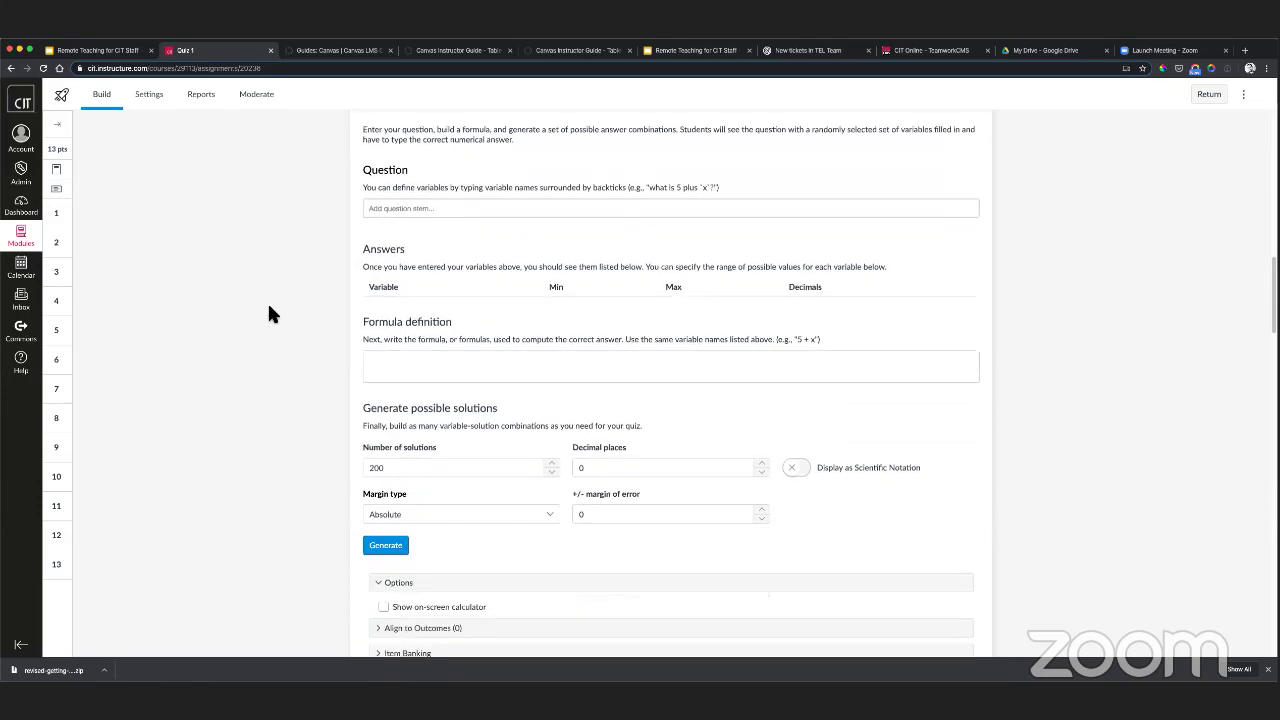
scroll(267, 301, "up", 2)
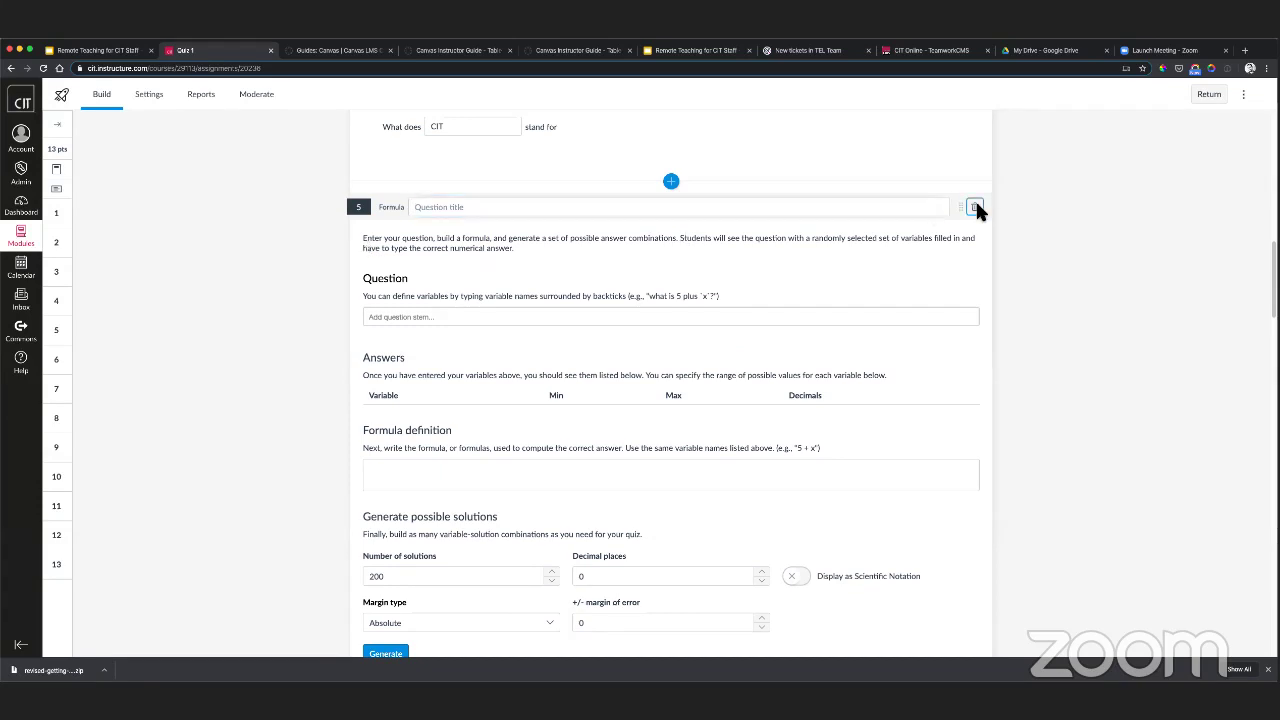
- Remove the new Formula question, confirming Remove Item
left_click(974, 206)
left_click(740, 405)
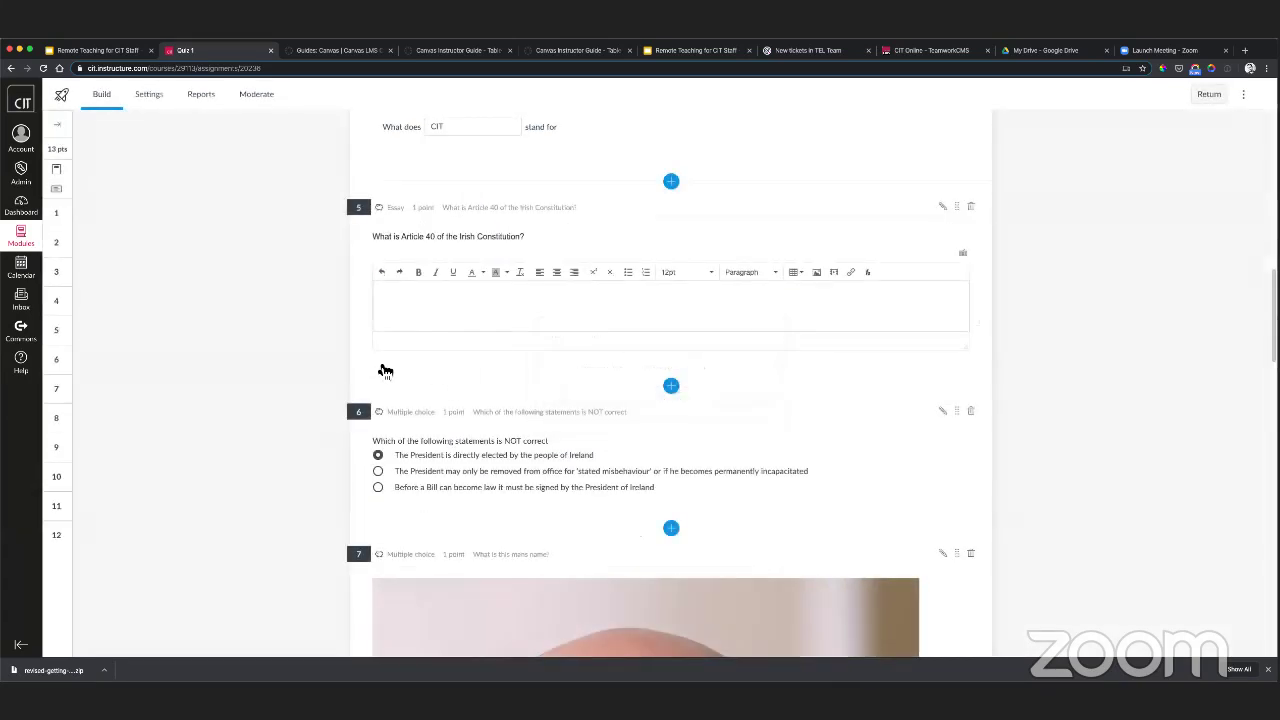
scroll(283, 353, "up", 5)
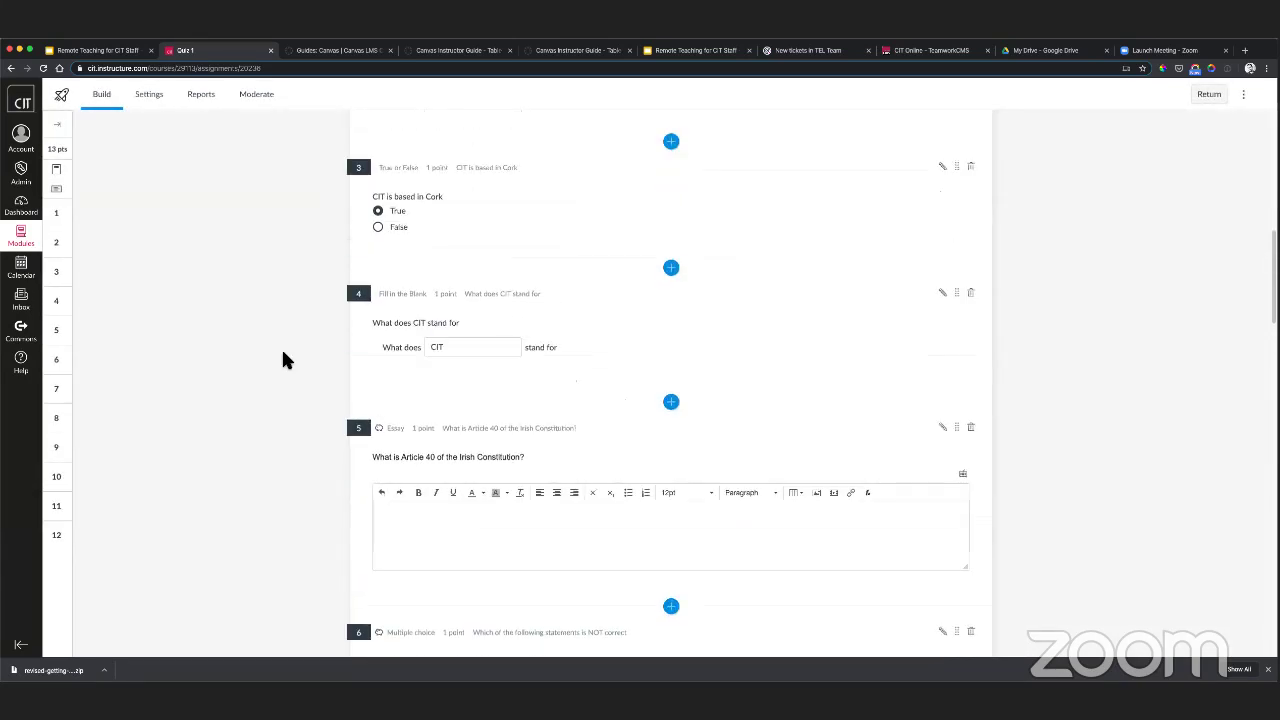
scroll(283, 360, "up", 2)
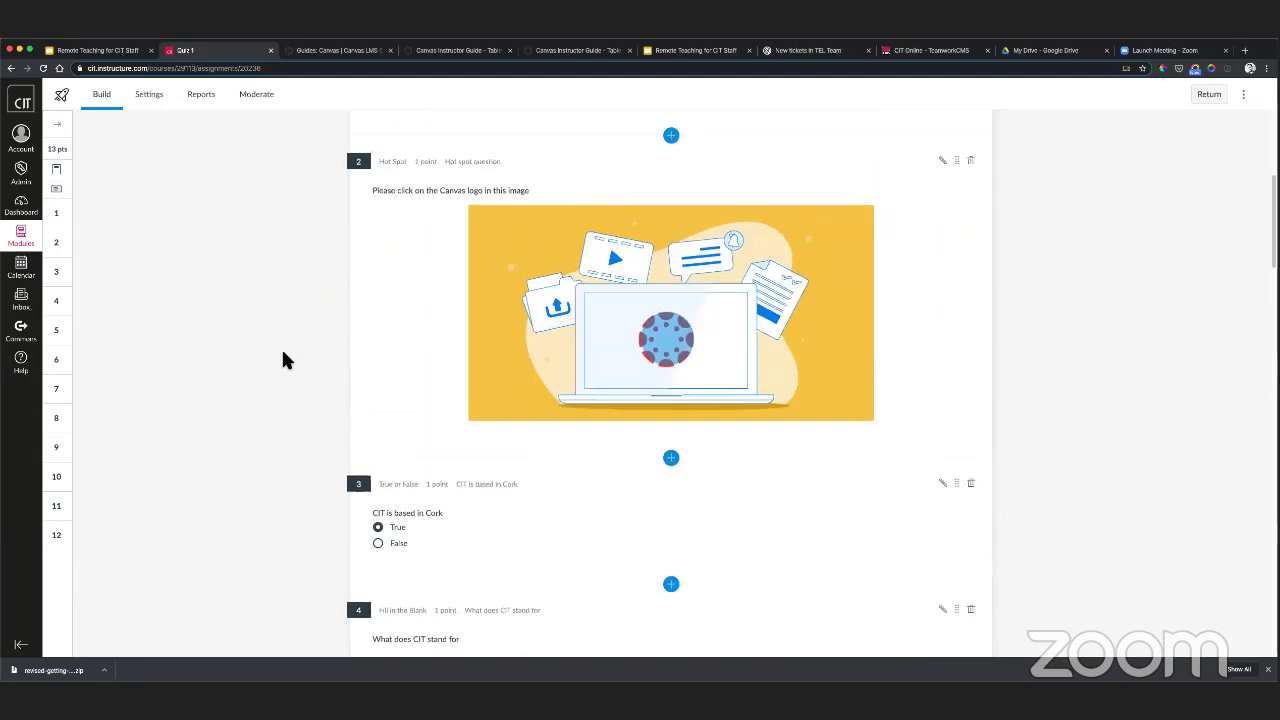
scroll(583, 417, "up", 3)
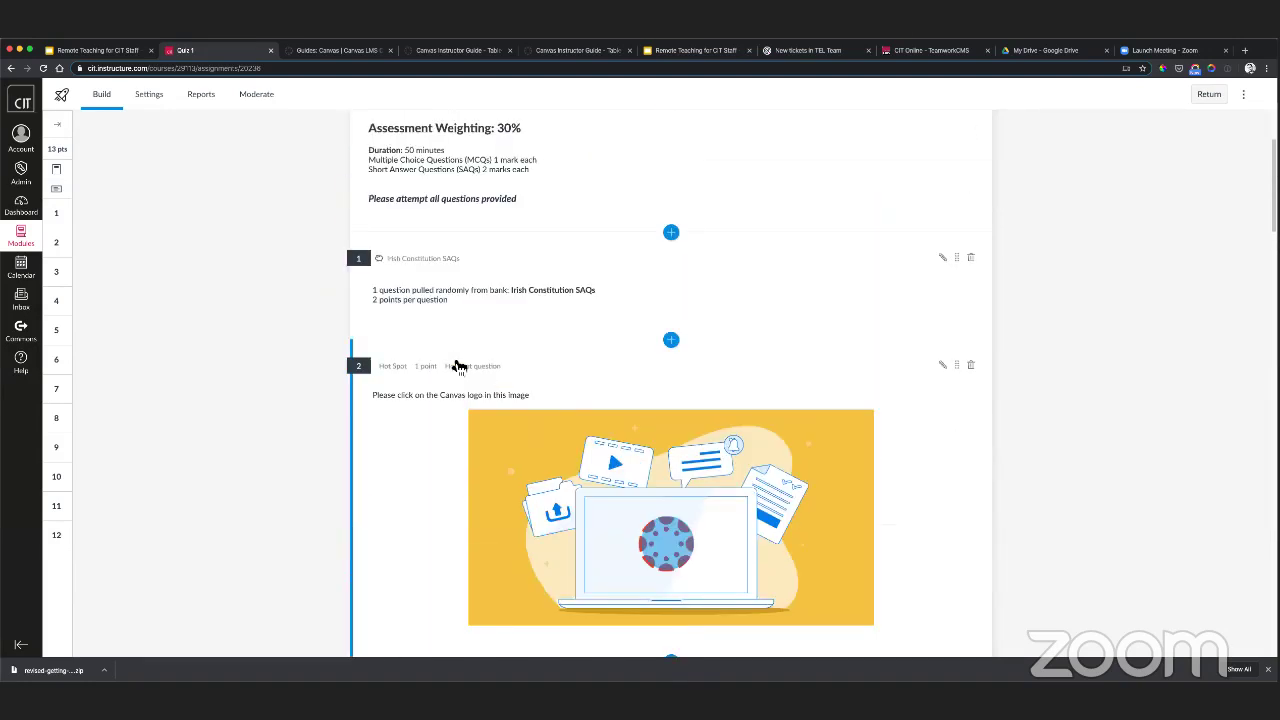
scroll(428, 329, "down", 1)
scroll(422, 355, "down", 7)
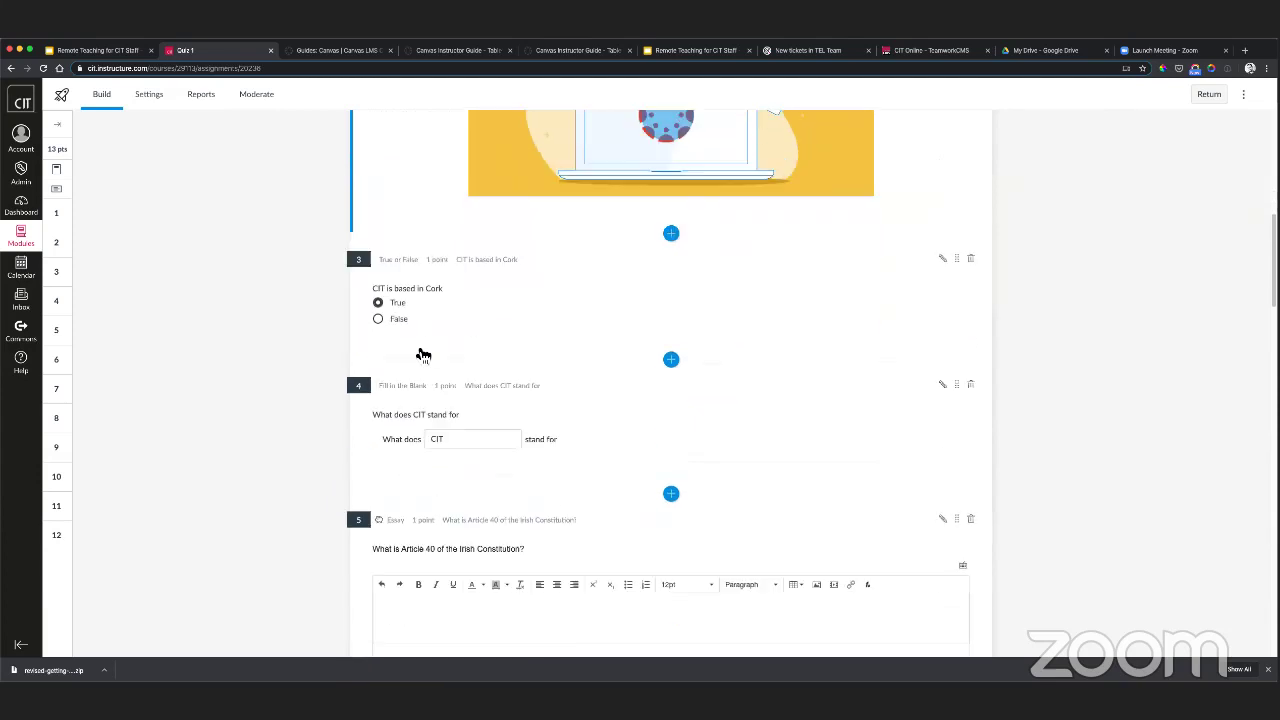
- Open the question type list after question 5 and close it without adding anything
left_click(671, 399)
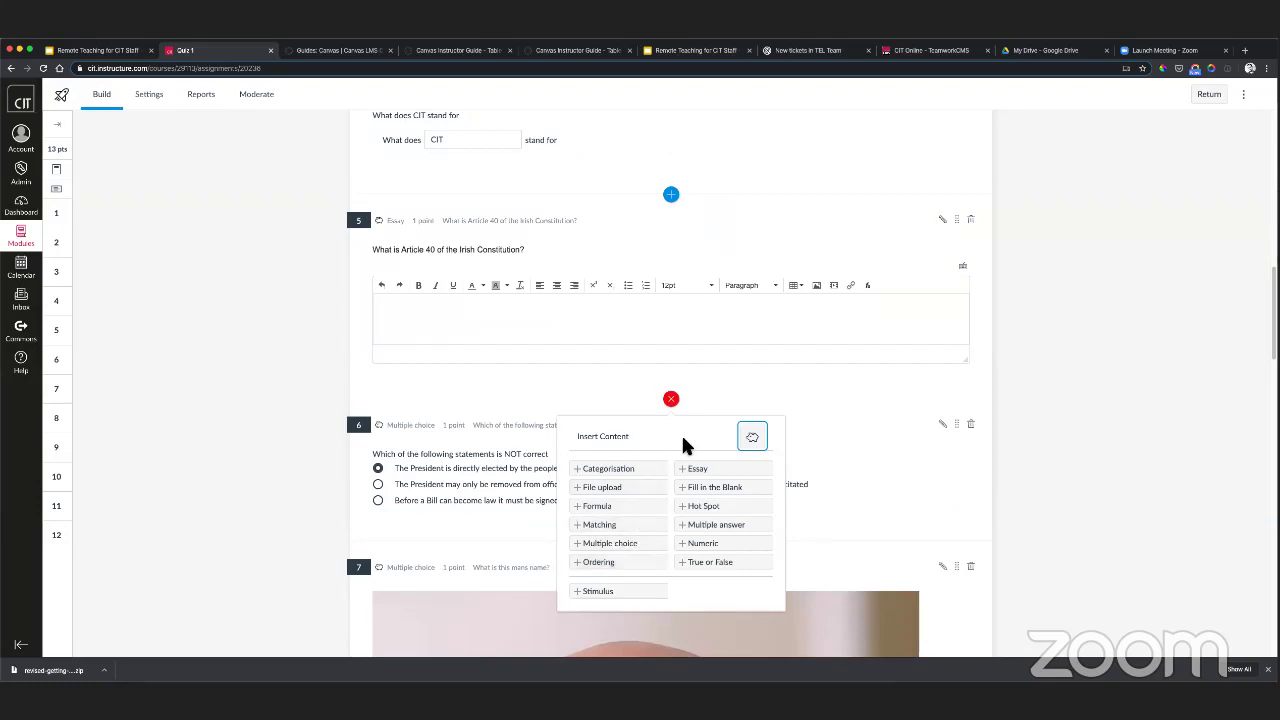
left_click(265, 390)
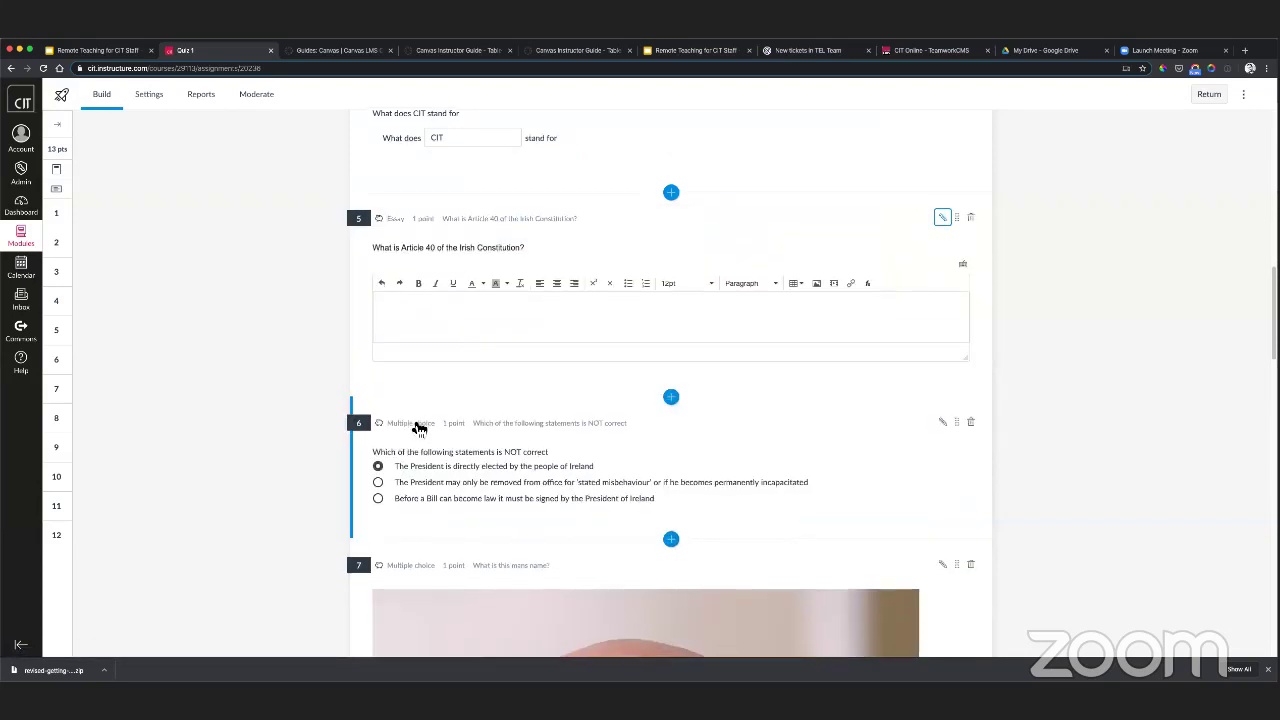
scroll(416, 425, "down", 2)
scroll(418, 428, "up", 10)
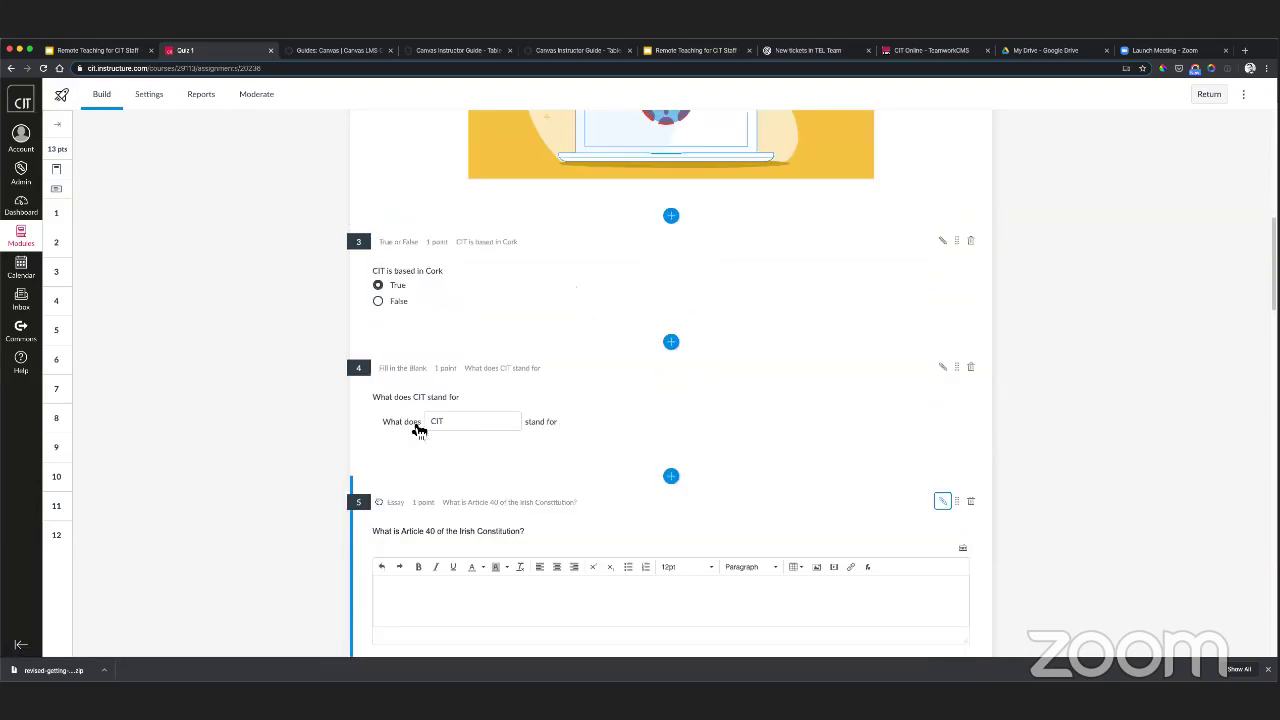
scroll(415, 433, "up", 5)
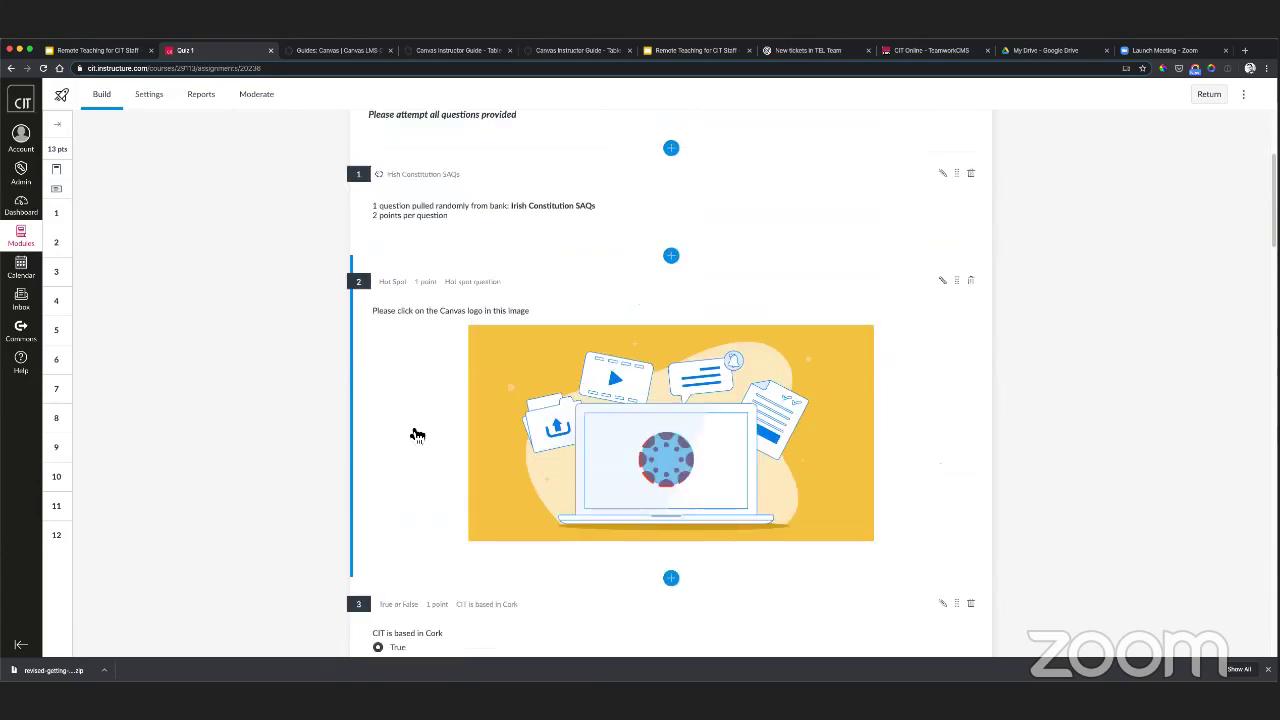
scroll(363, 414, "down", 3)
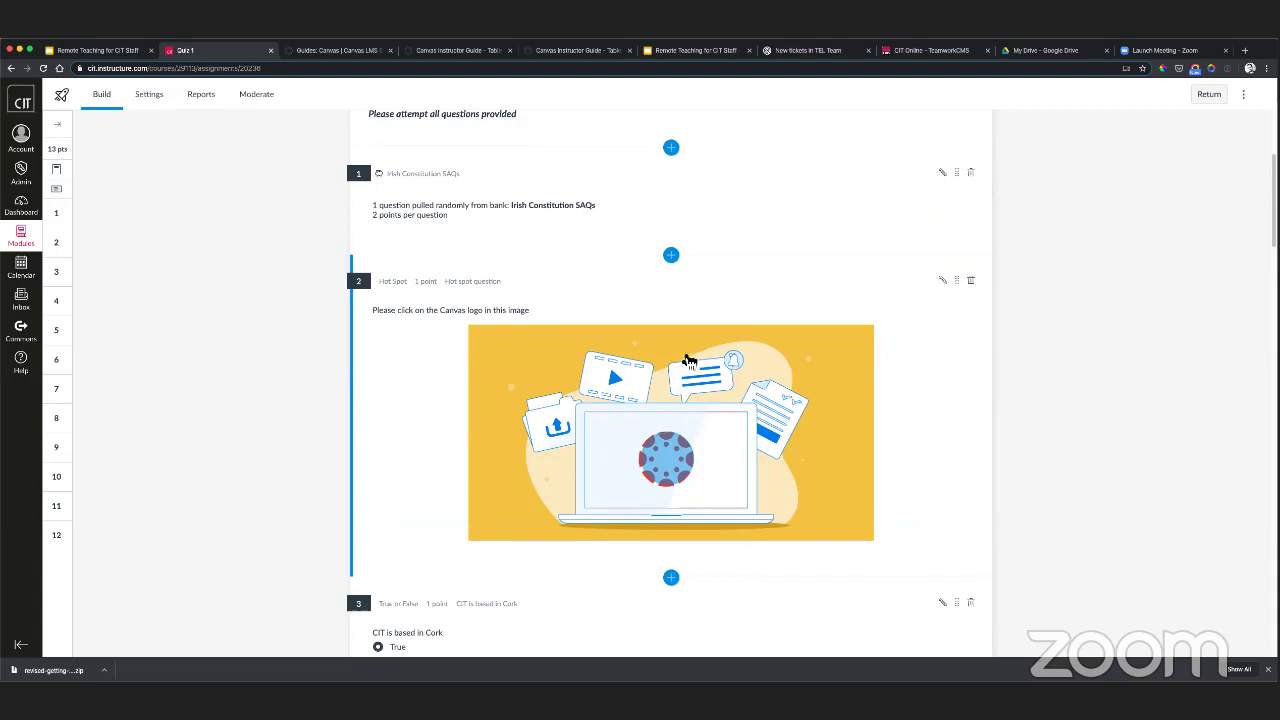
- Through question 2's Item Banking options, add it to the existing 'Item bank test CIT' bank
left_click(943, 282)
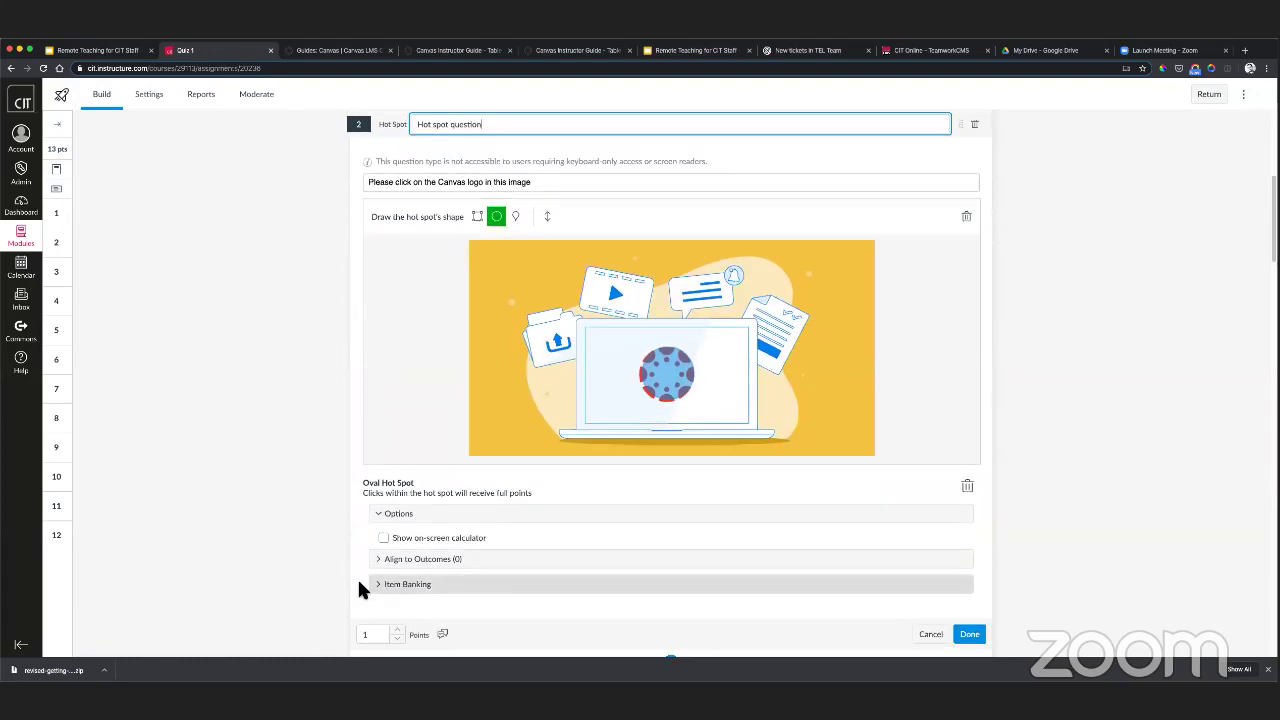
left_click(420, 588)
scroll(530, 577, "down", 2)
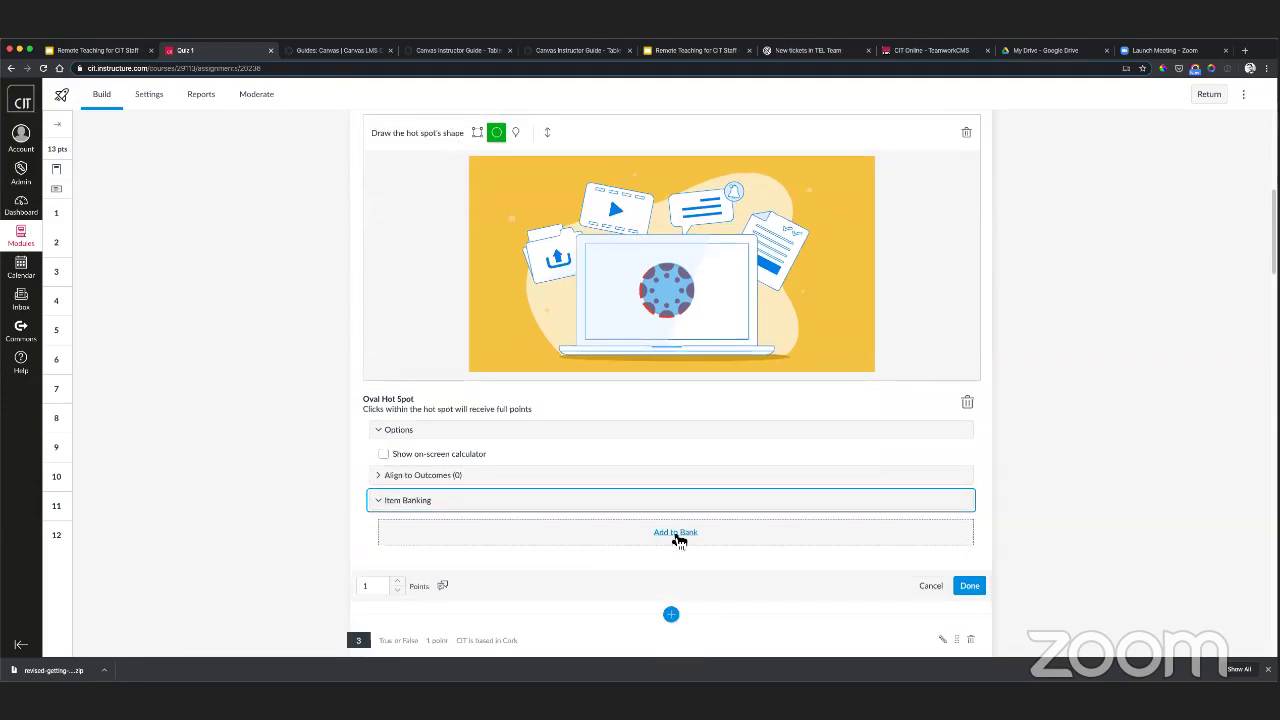
left_click(675, 532)
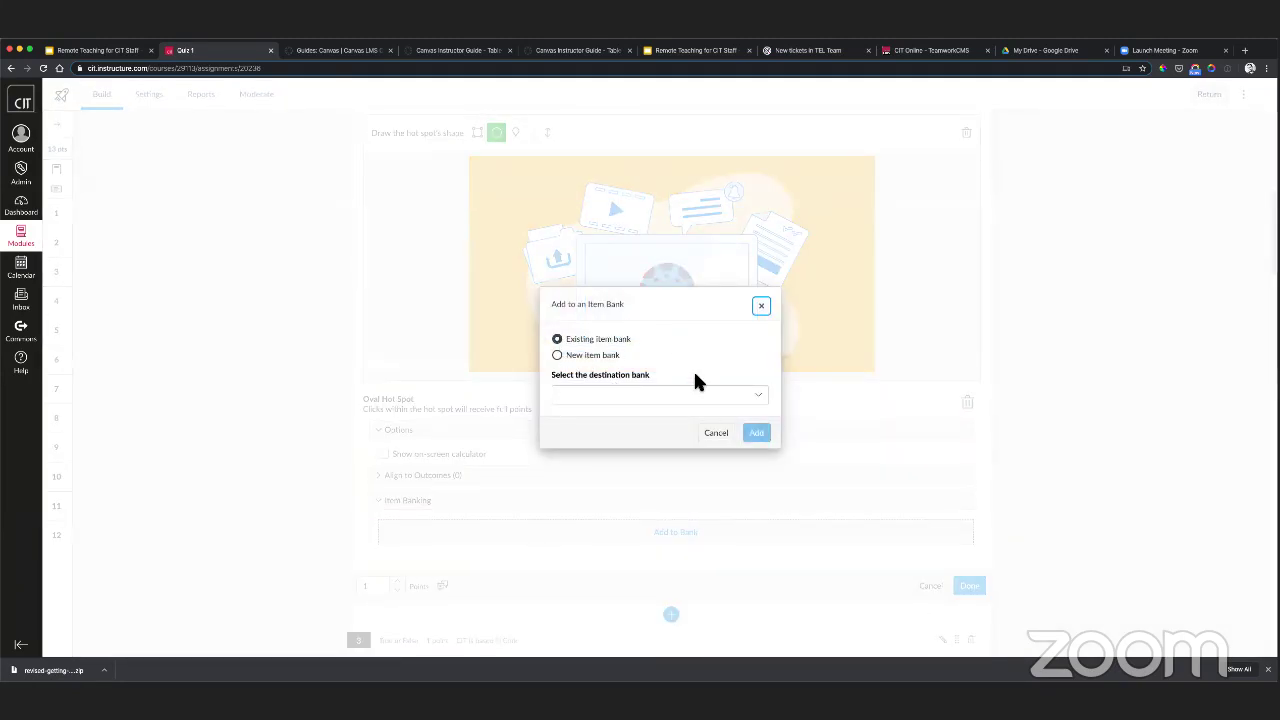
left_click(590, 397)
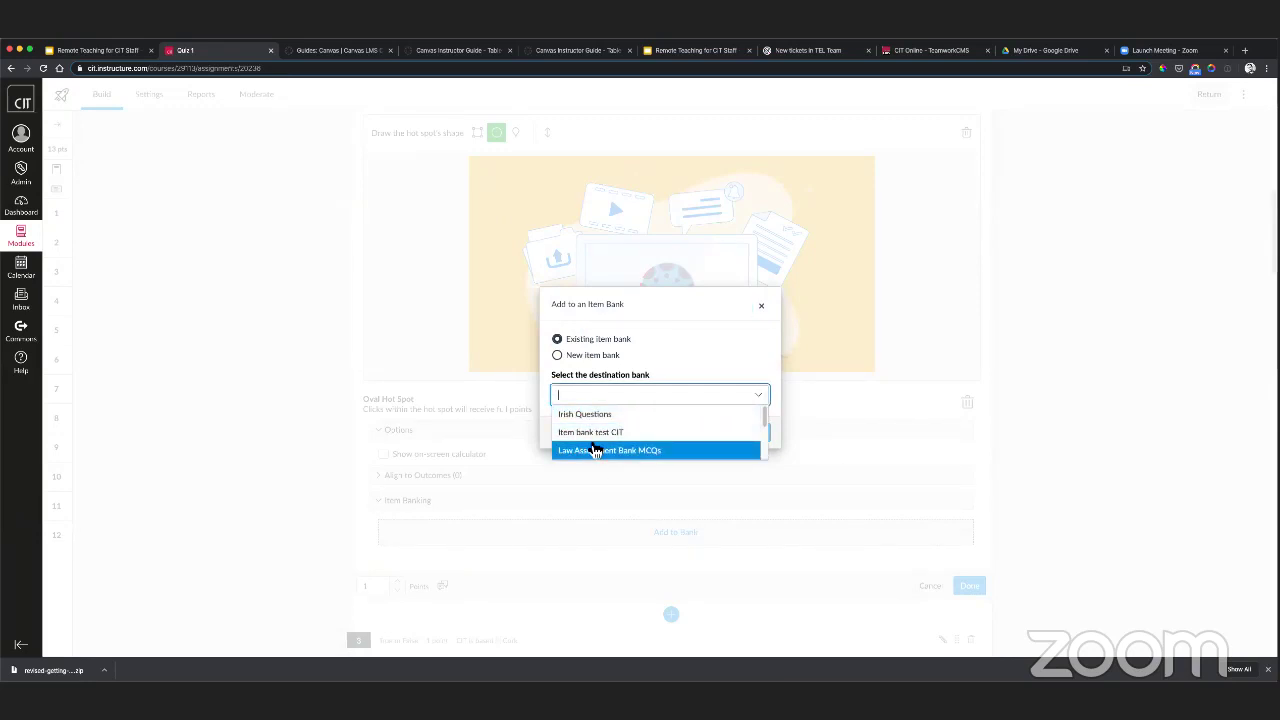
left_click(683, 357)
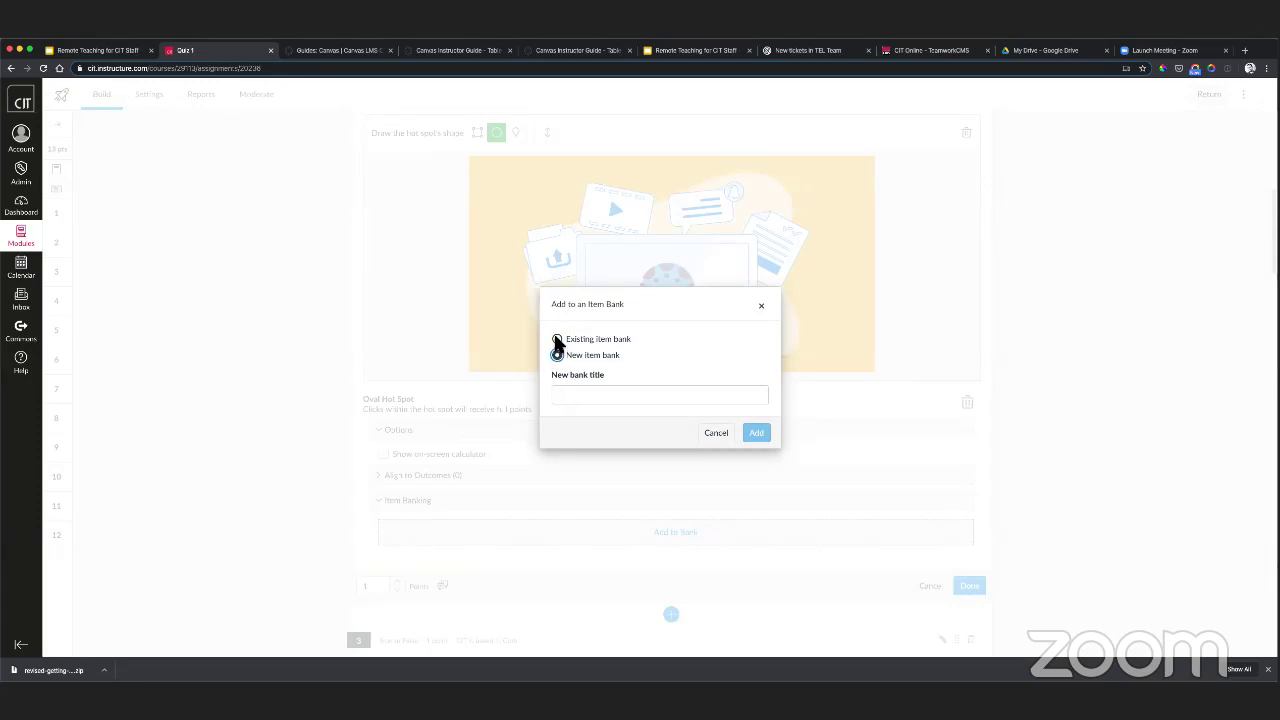
left_click(557, 339)
left_click(594, 396)
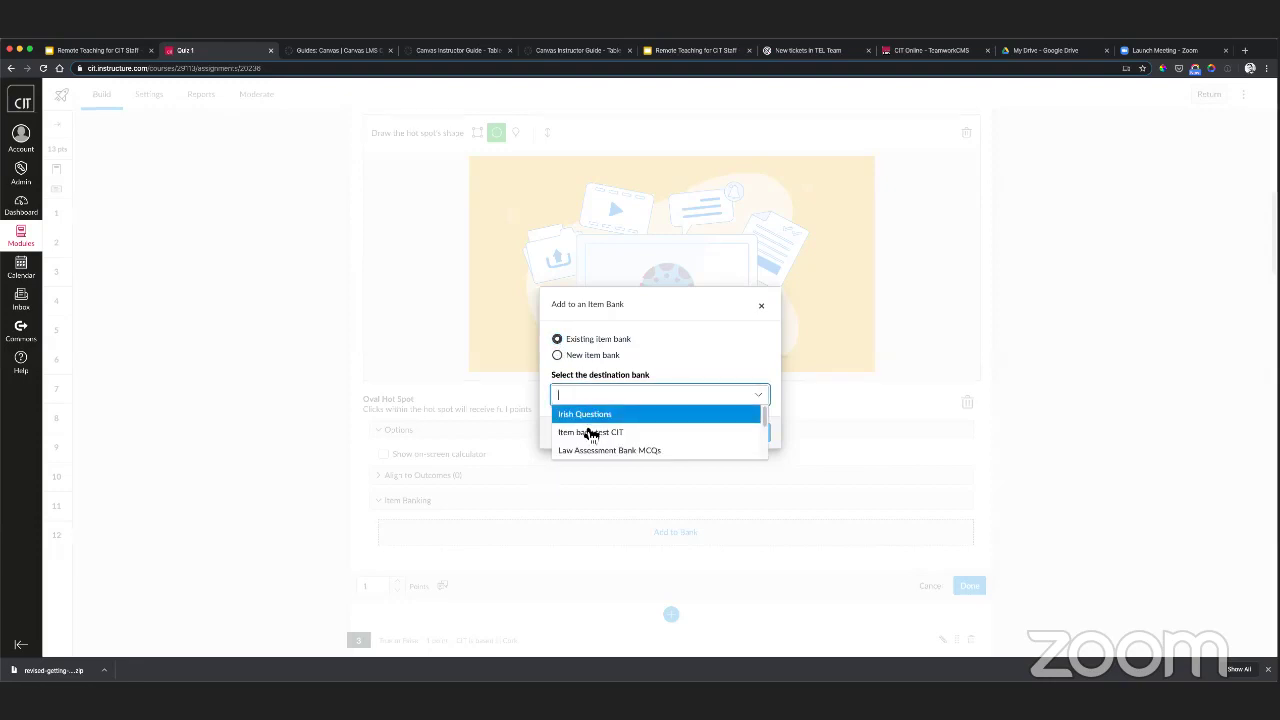
left_click(583, 430)
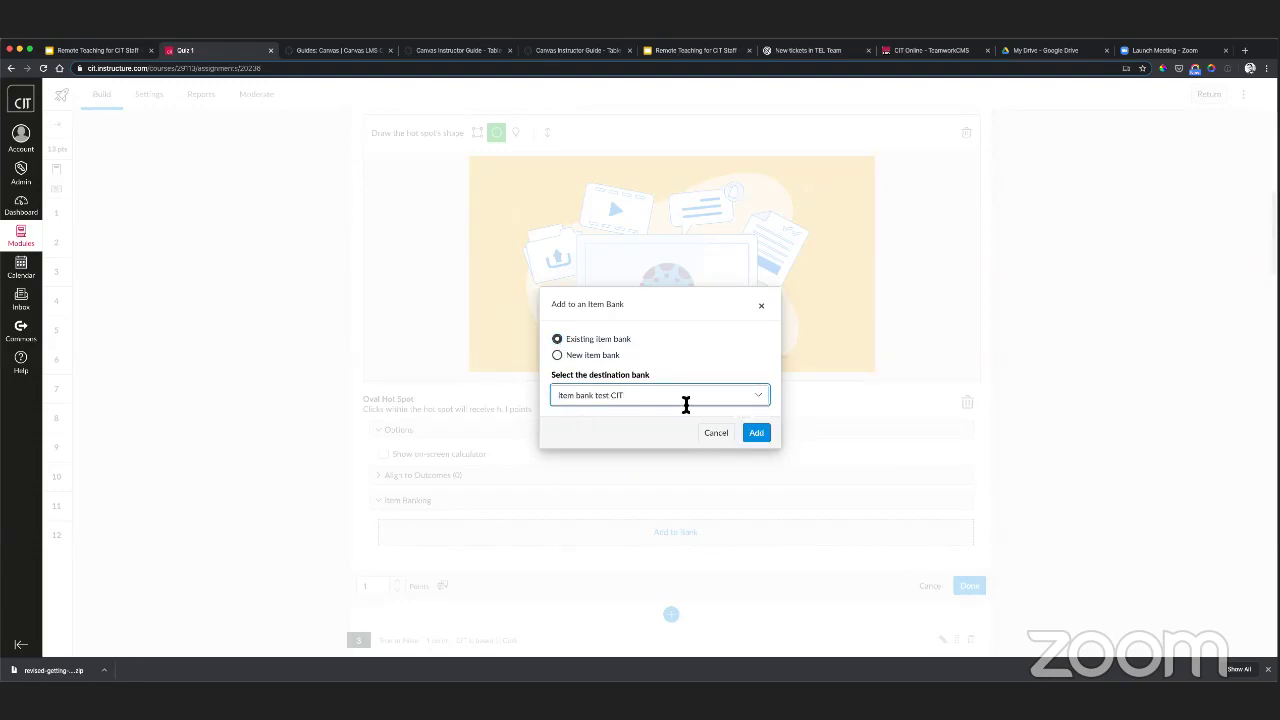
left_click(758, 436)
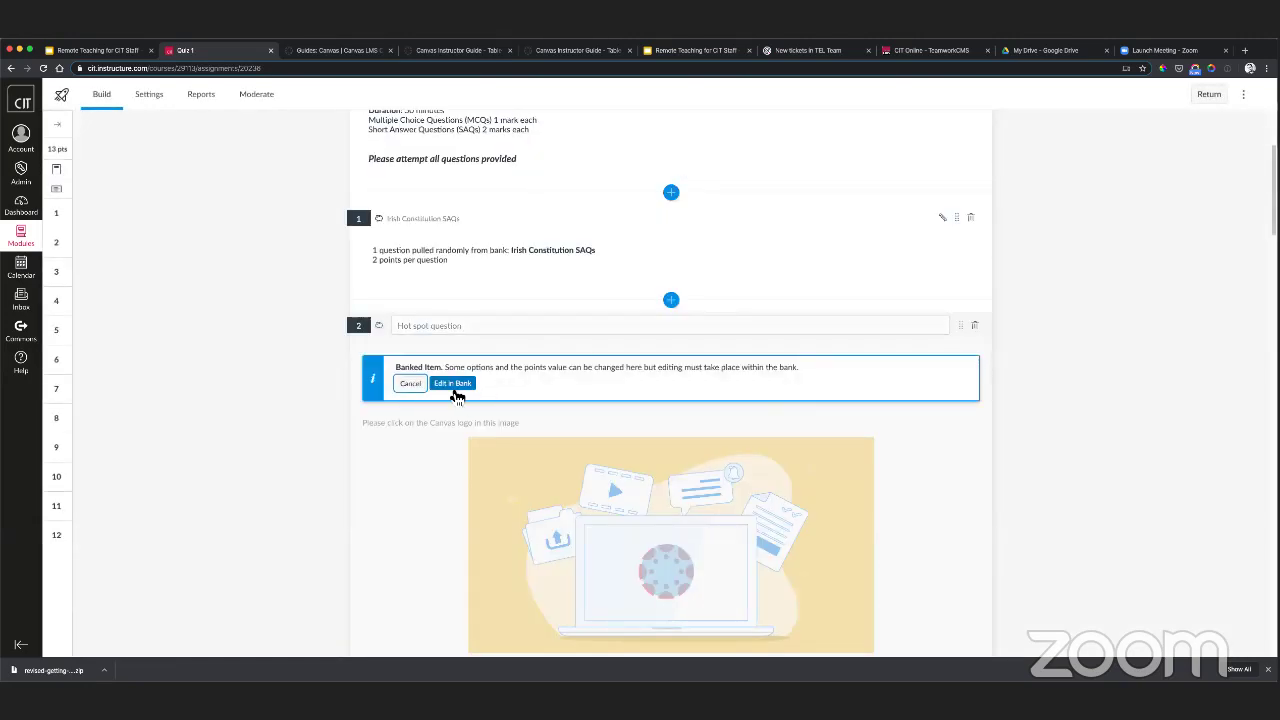
- Edit the hot spot question in its bank, then browse the Item bank test CIT question list
scroll(838, 372, "up", 3)
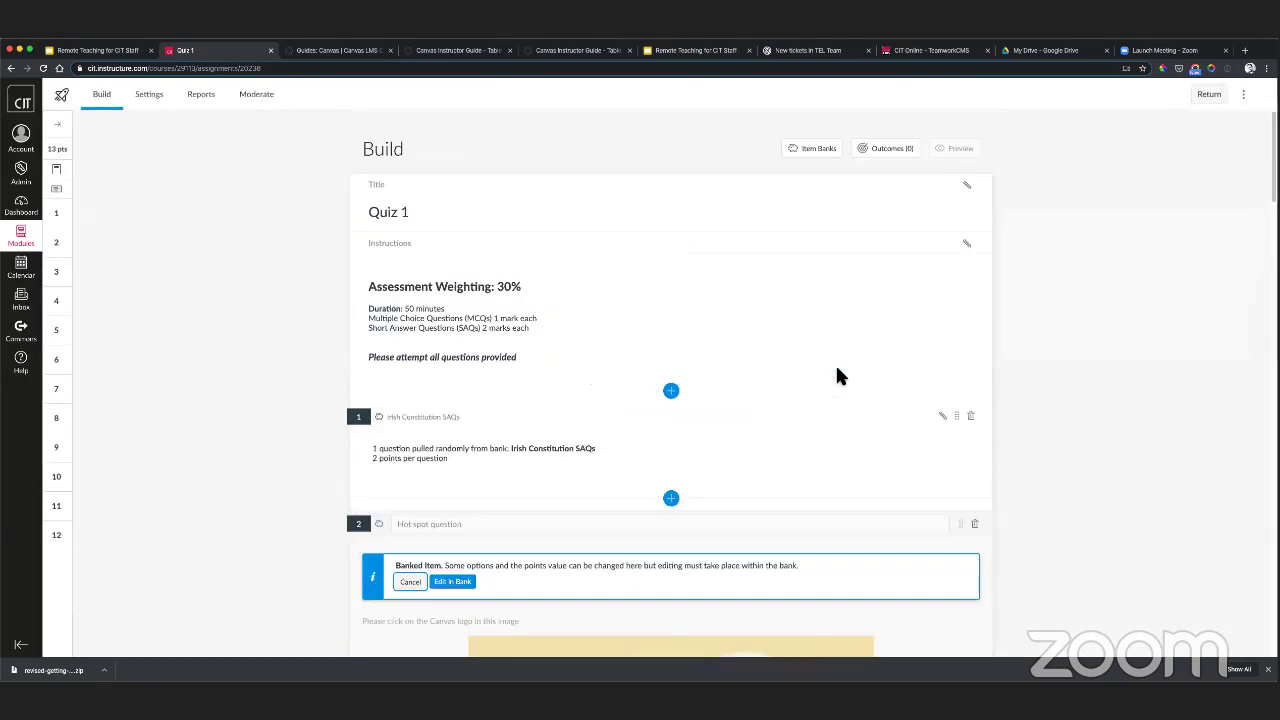
scroll(500, 507, "down", 2)
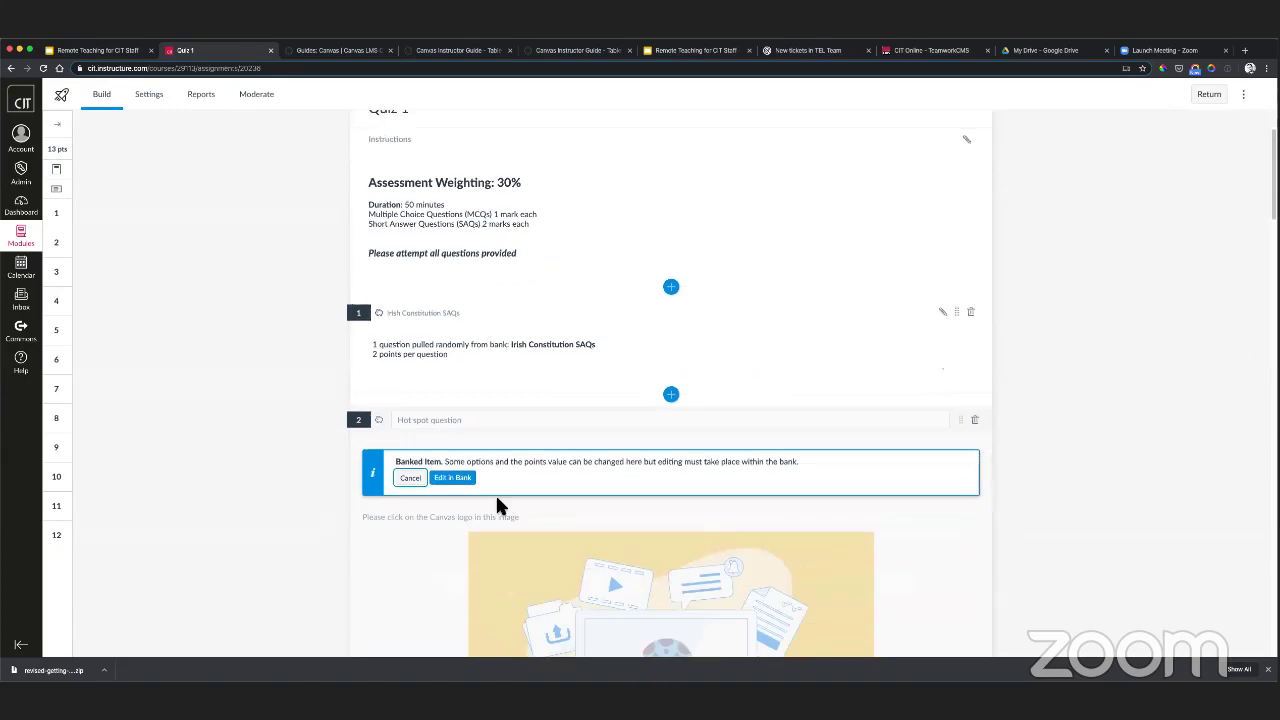
left_click(458, 479)
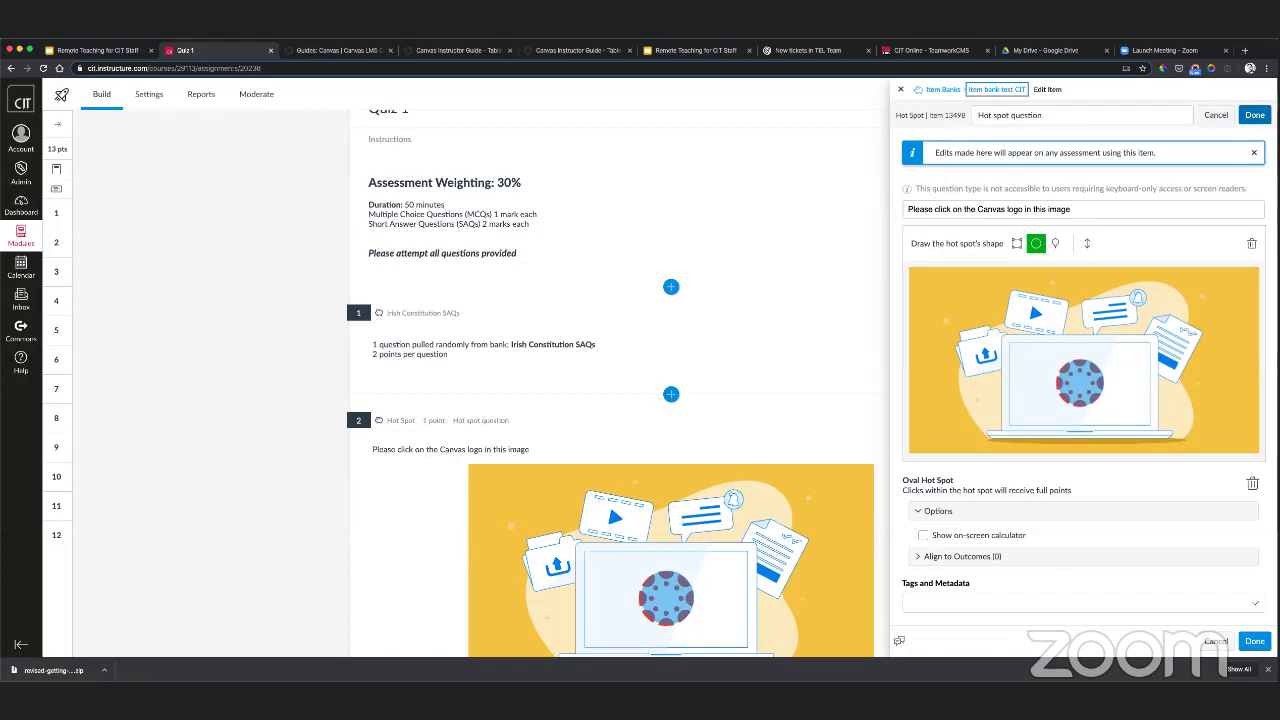
left_click(1254, 115)
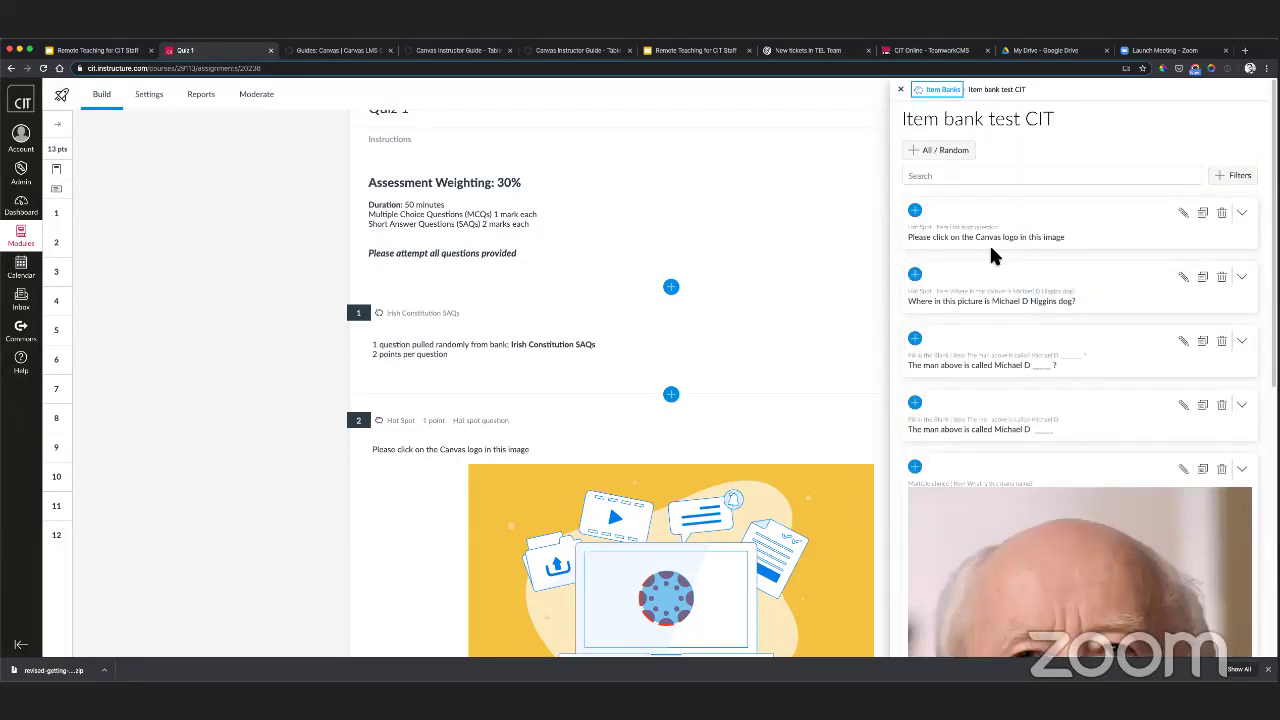
scroll(992, 256, "down", 3)
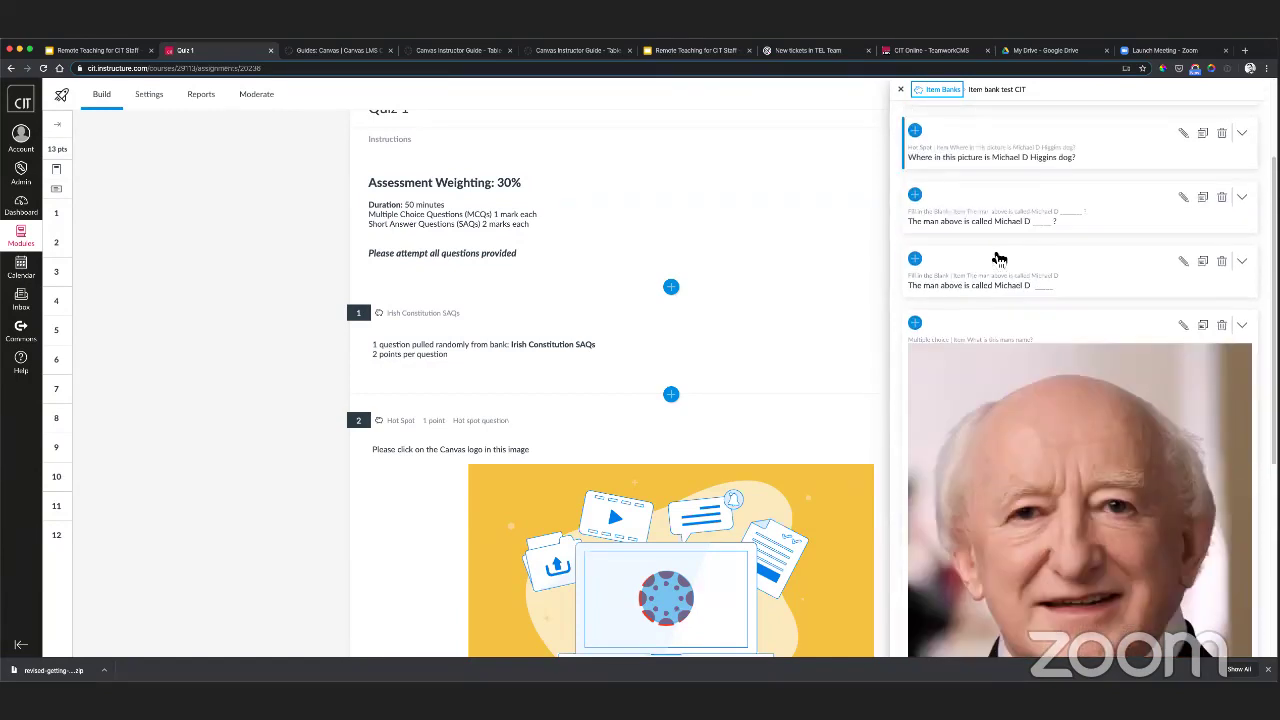
scroll(998, 259, "down", 5)
scroll(1006, 345, "up", 8)
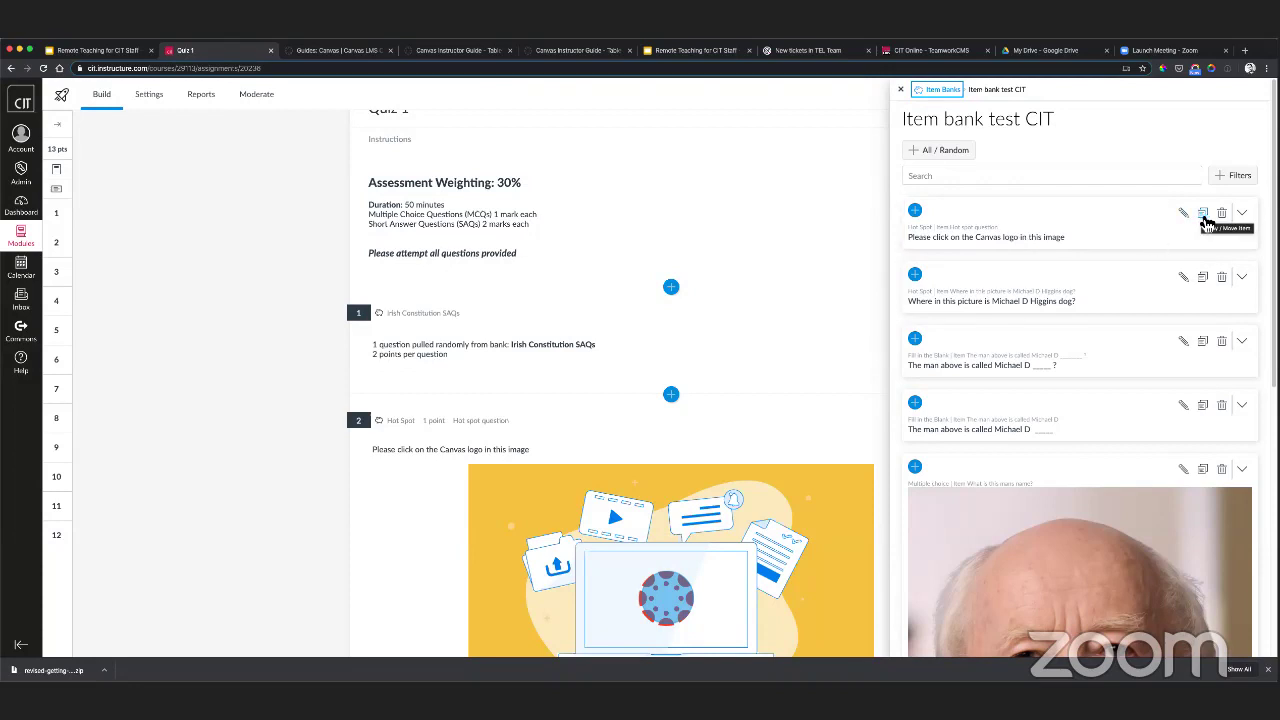
- Glance at the first question's Copy/Move options without changes, then return to the Item Banks list
left_click(1202, 214)
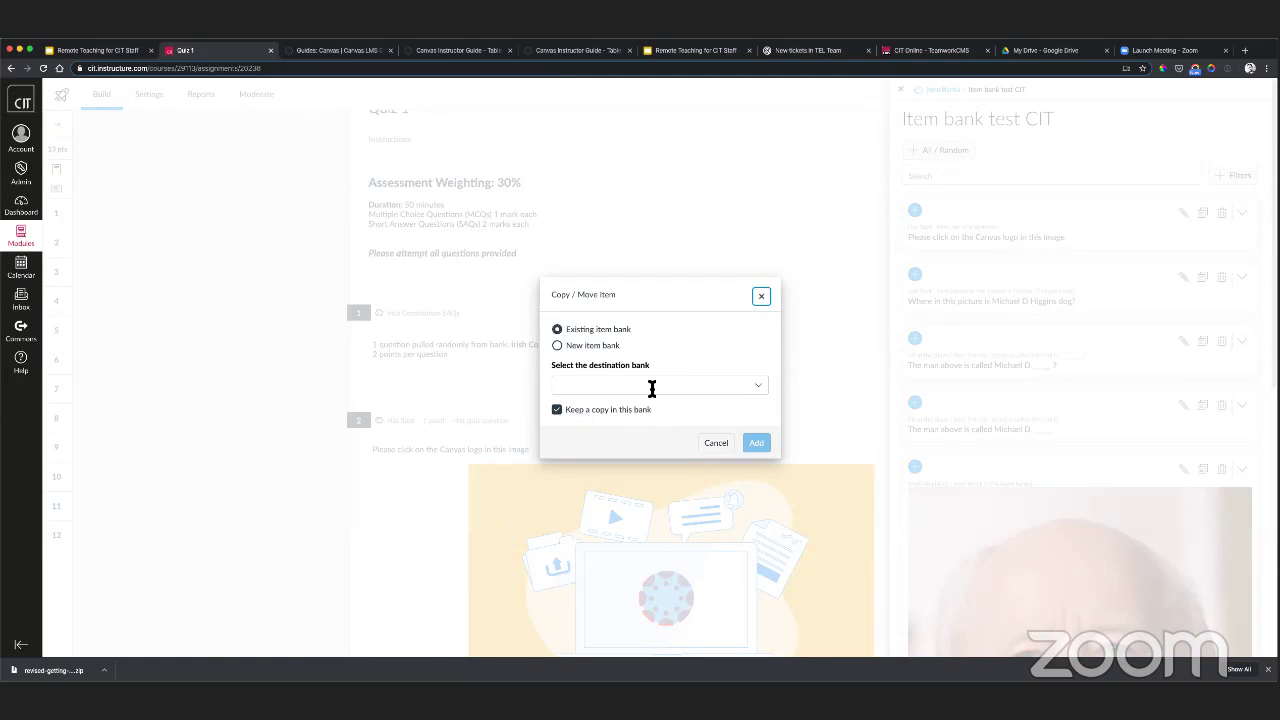
left_click(762, 298)
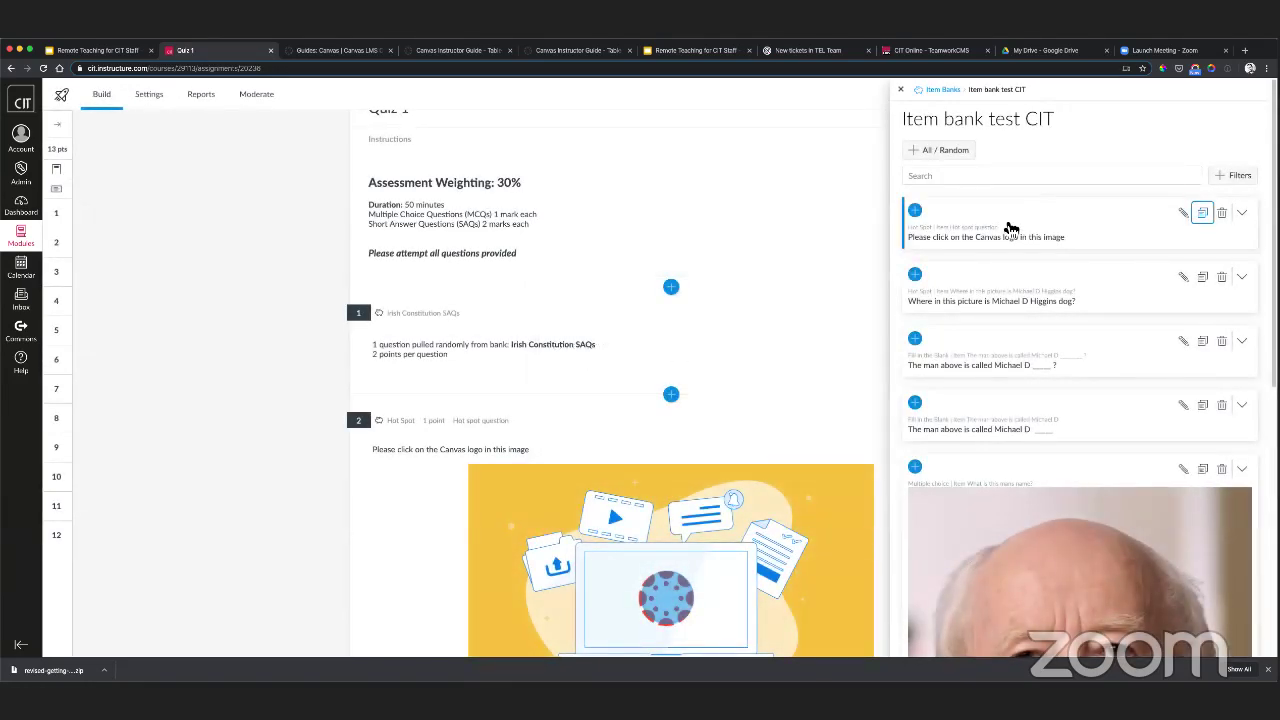
left_click(942, 92)
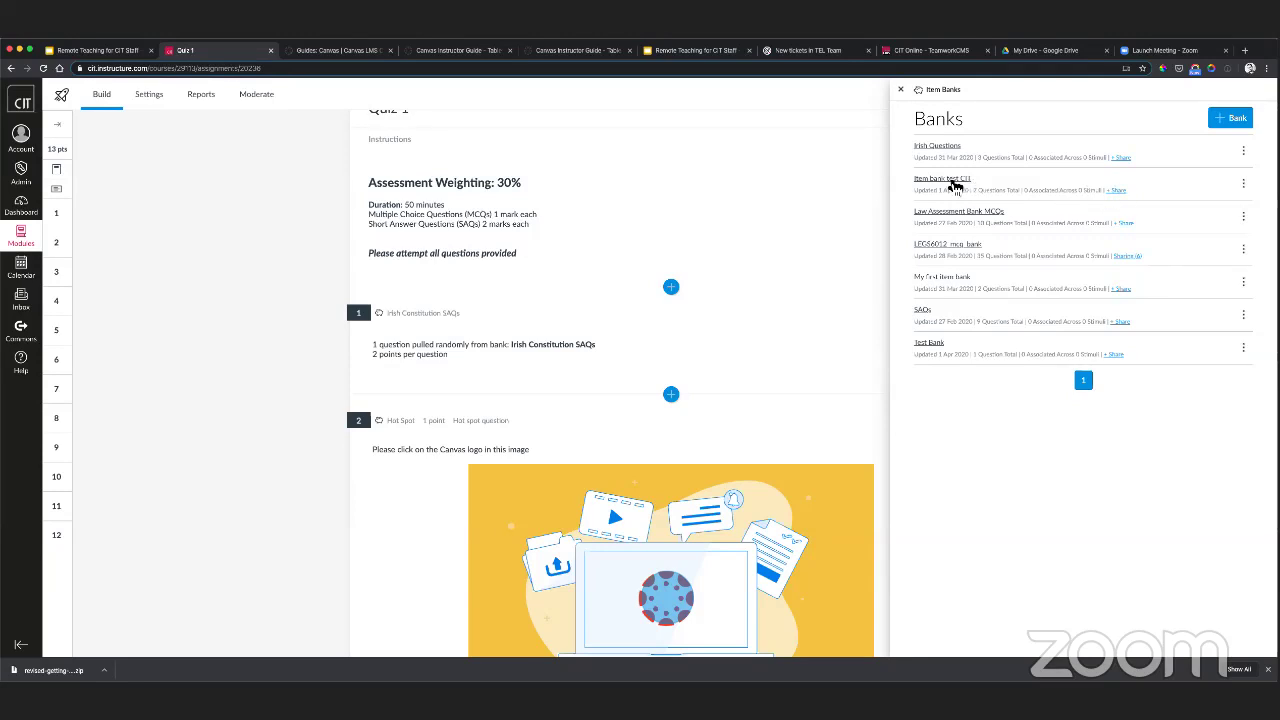
- Share Item bank test CIT with a colleague found by name search, bringing it to Sharing (2)
left_click(1118, 191)
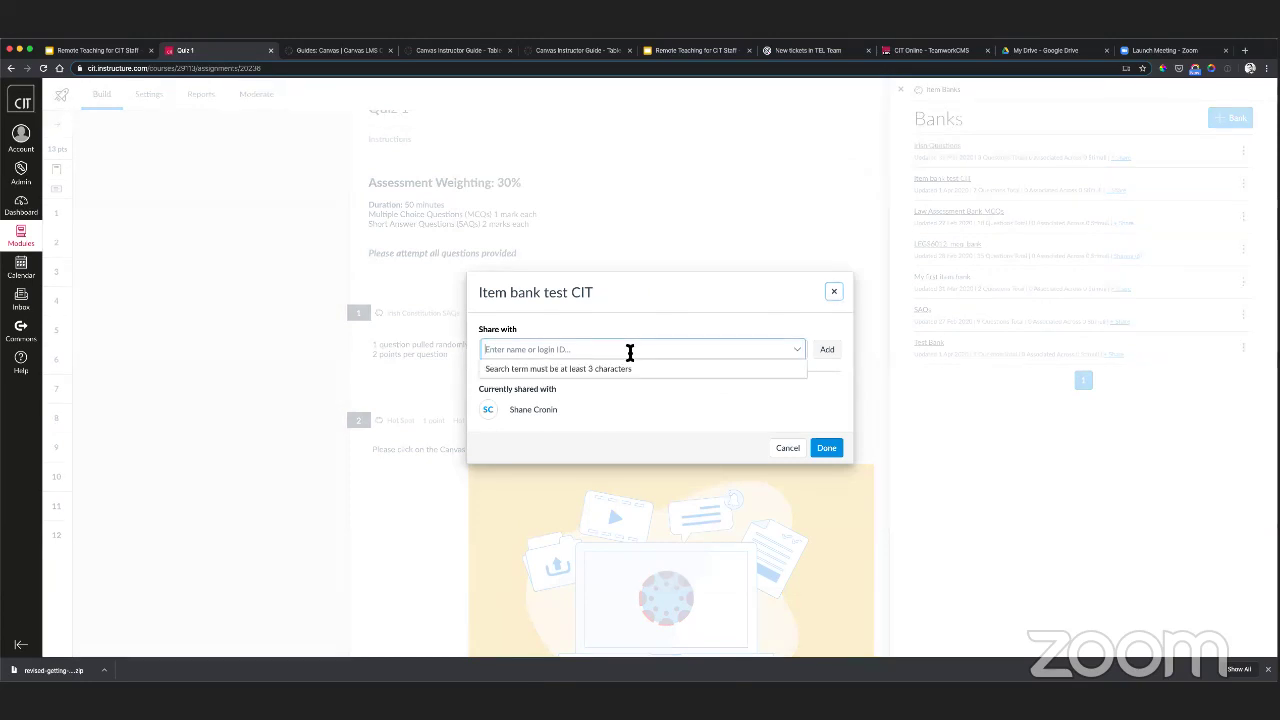
left_click(640, 350)
type("darragh")
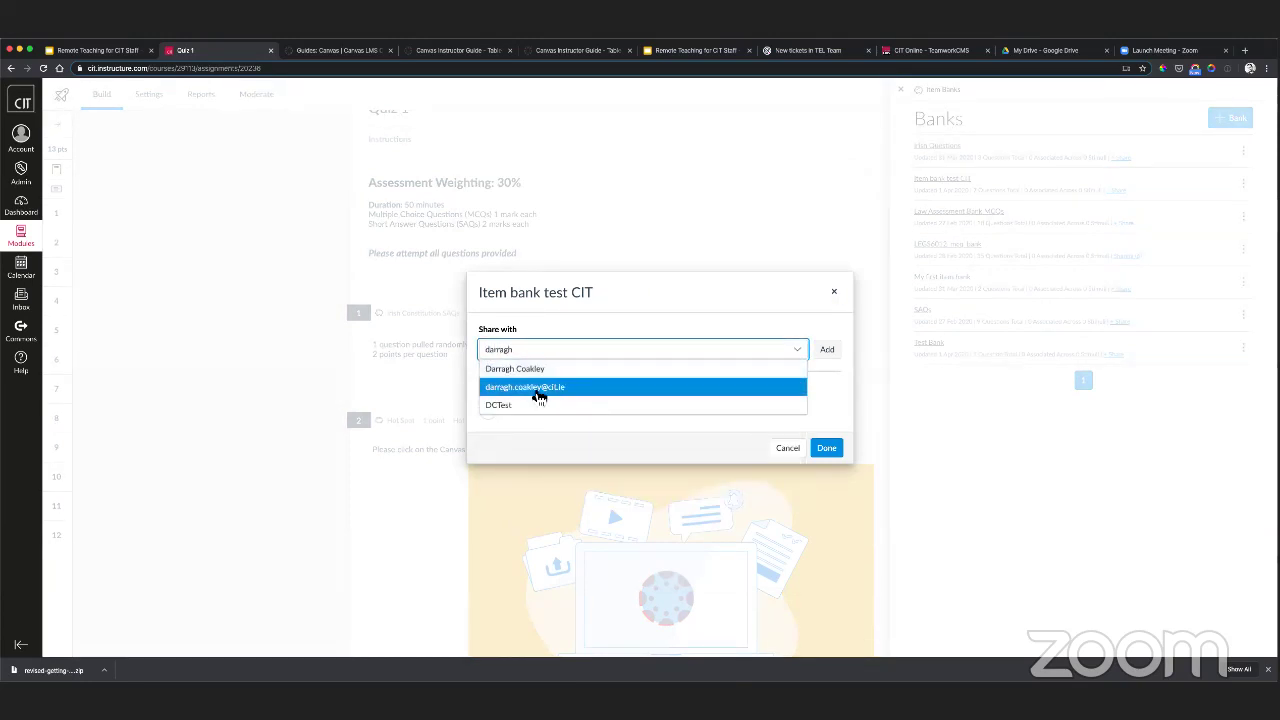
left_click(537, 391)
left_click(829, 357)
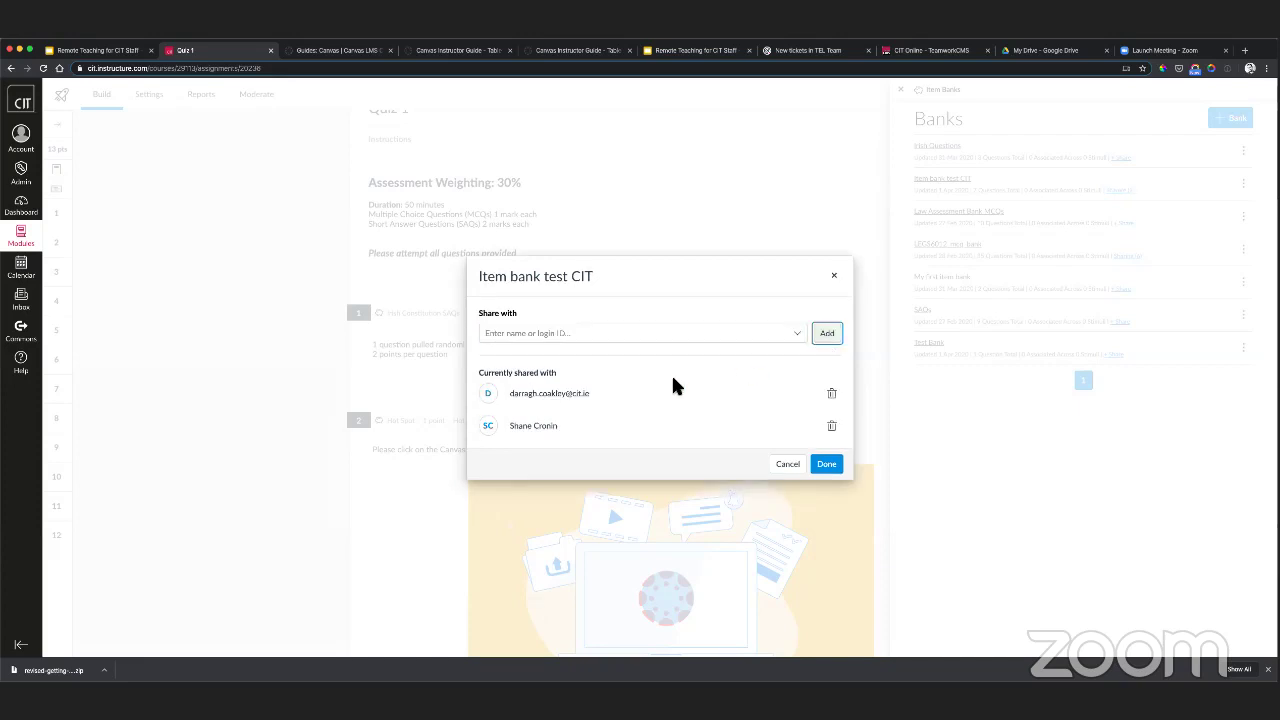
left_click(832, 466)
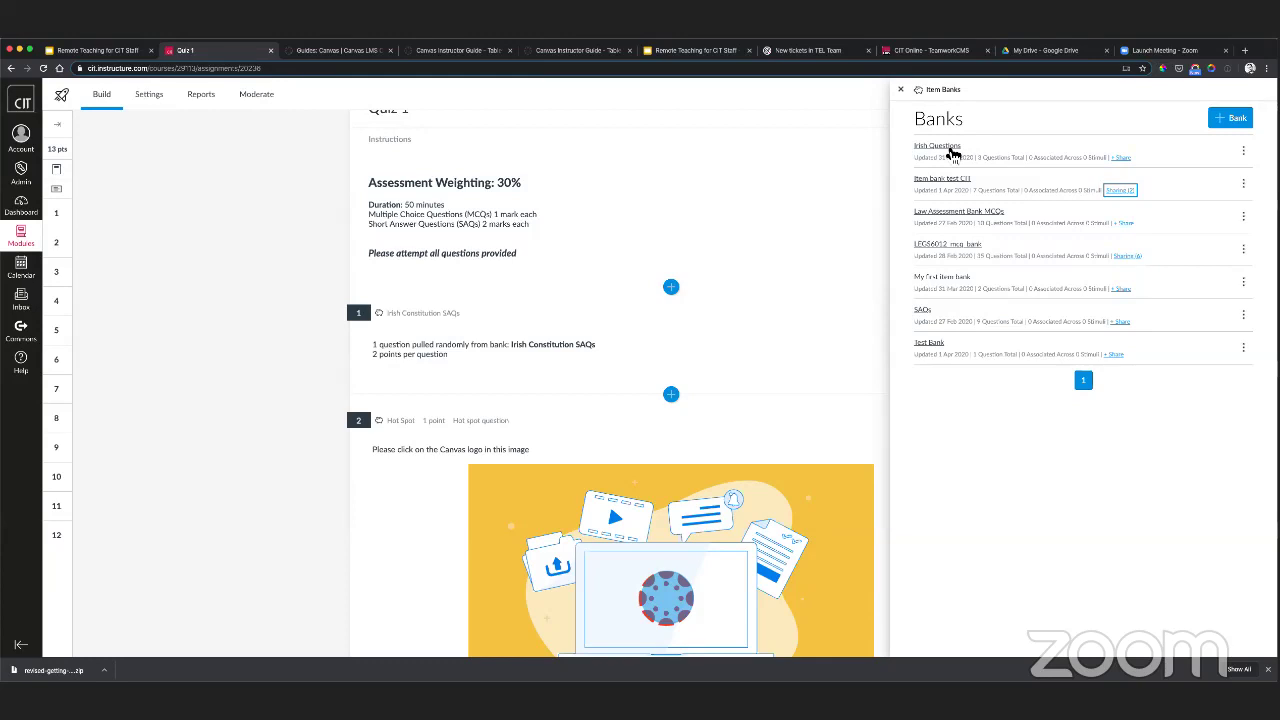
- Leave the Irish Questions options unused and close the Item Banks side panel beside Quiz 1
left_click(1244, 152)
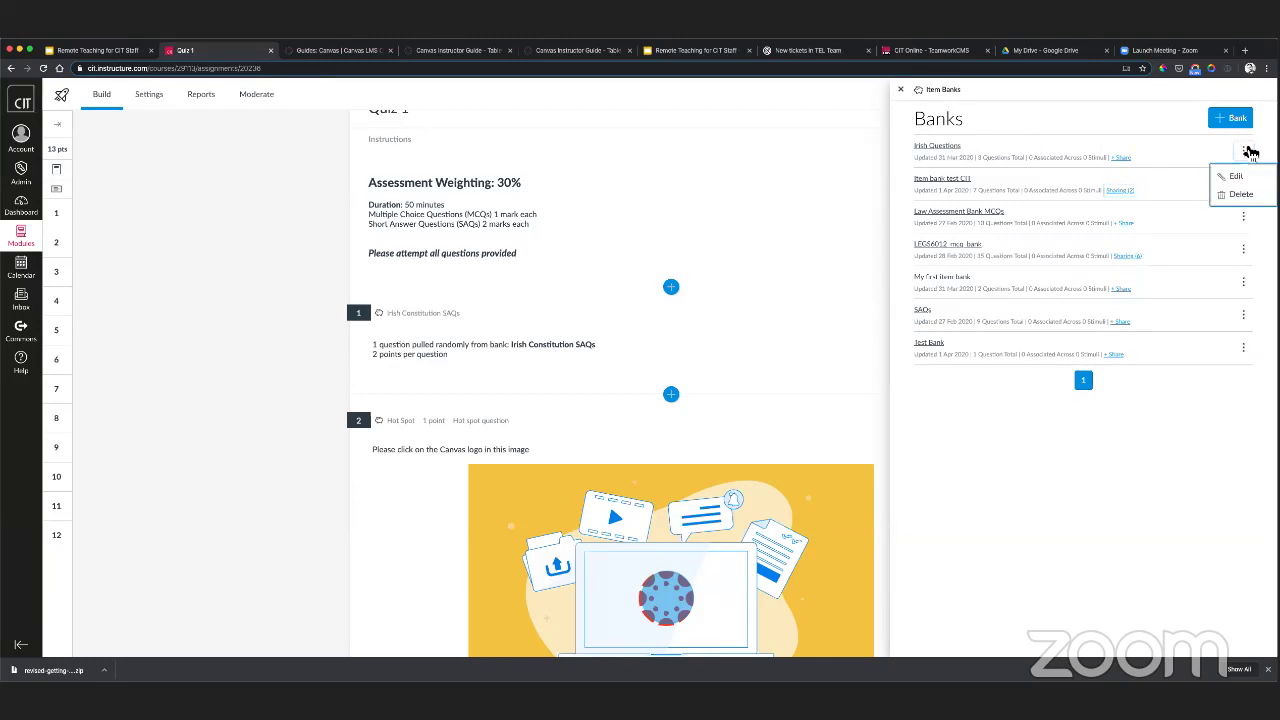
left_click(1246, 154)
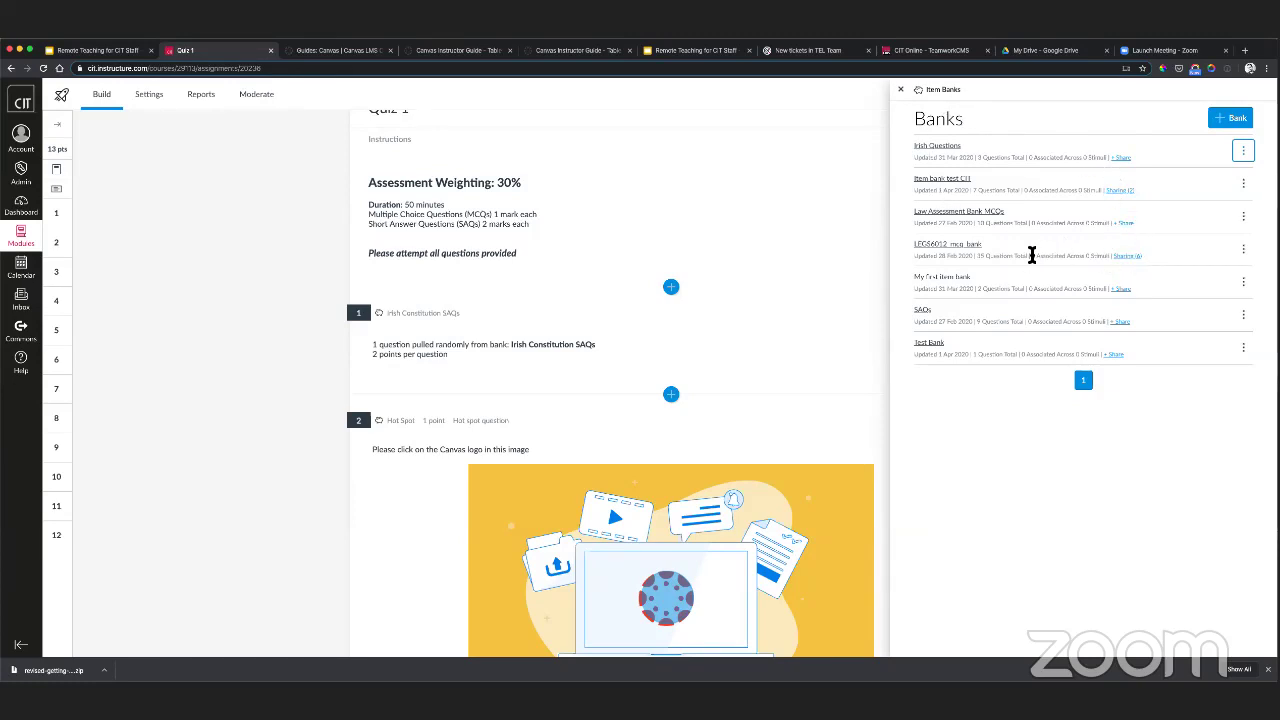
left_click(903, 93)
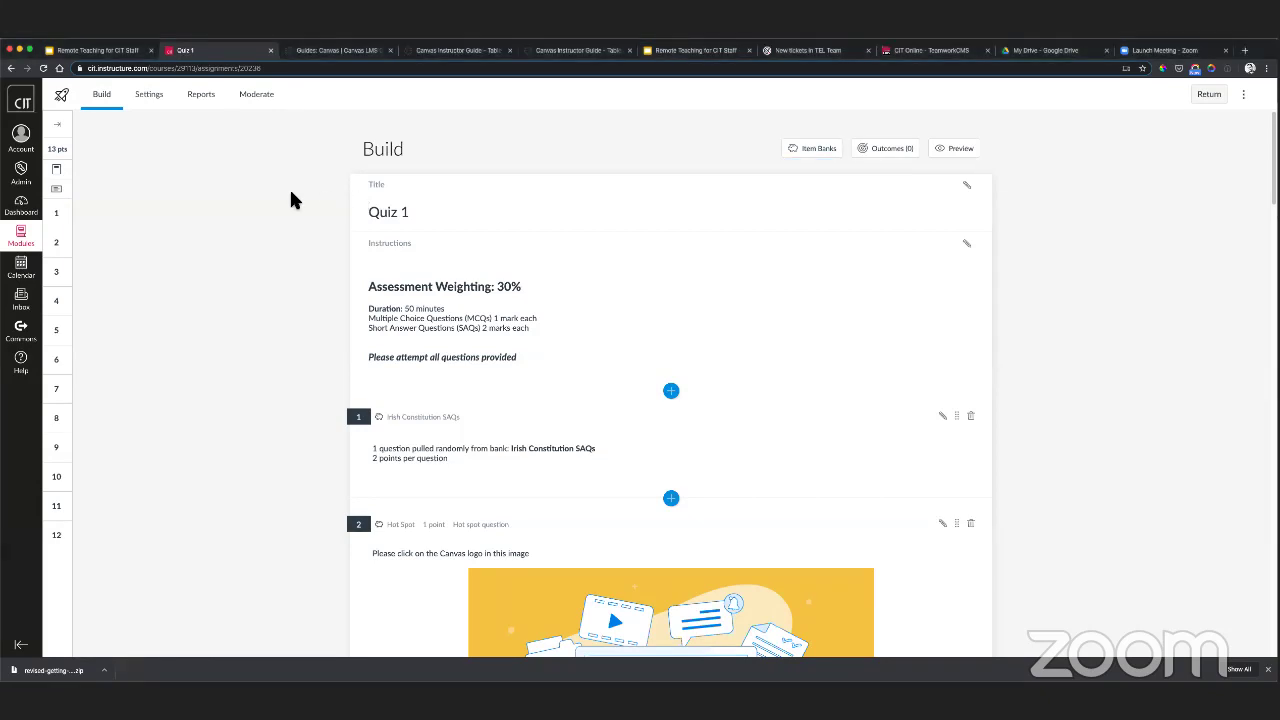
- Open the Item Banks list and check Item bank test CIT's options without changing anything
left_click(1143, 95)
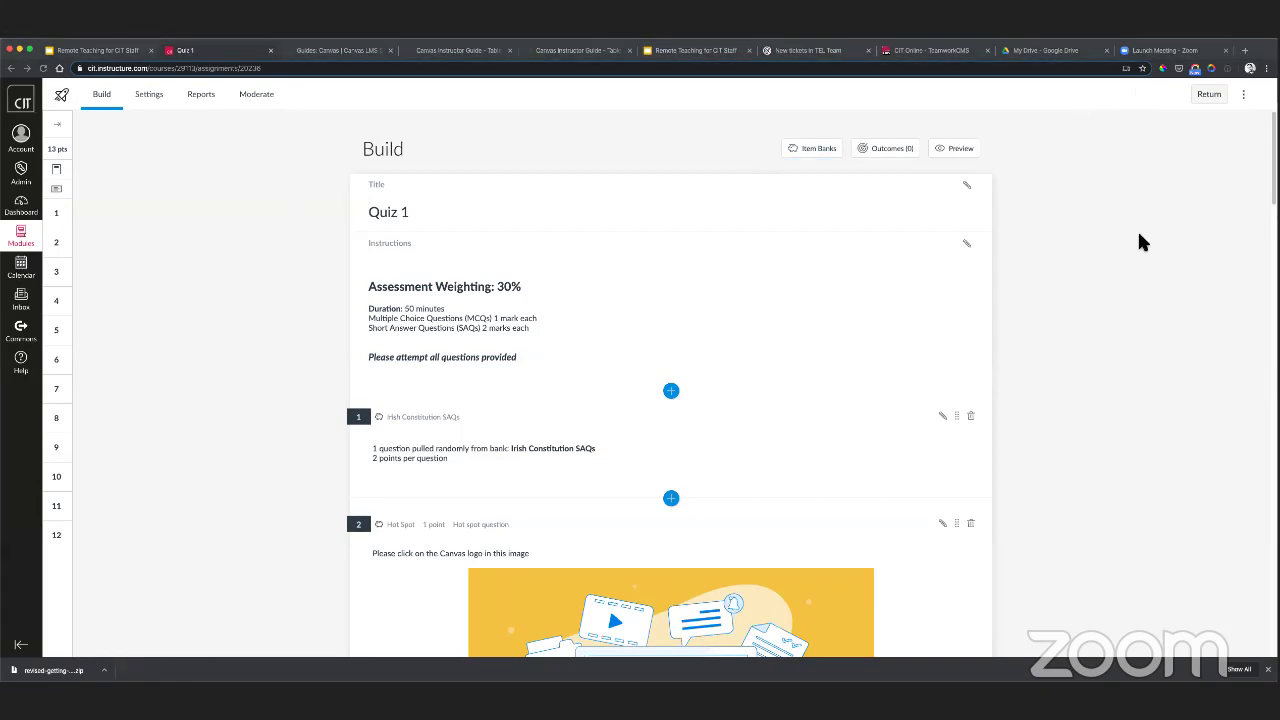
left_click(815, 155)
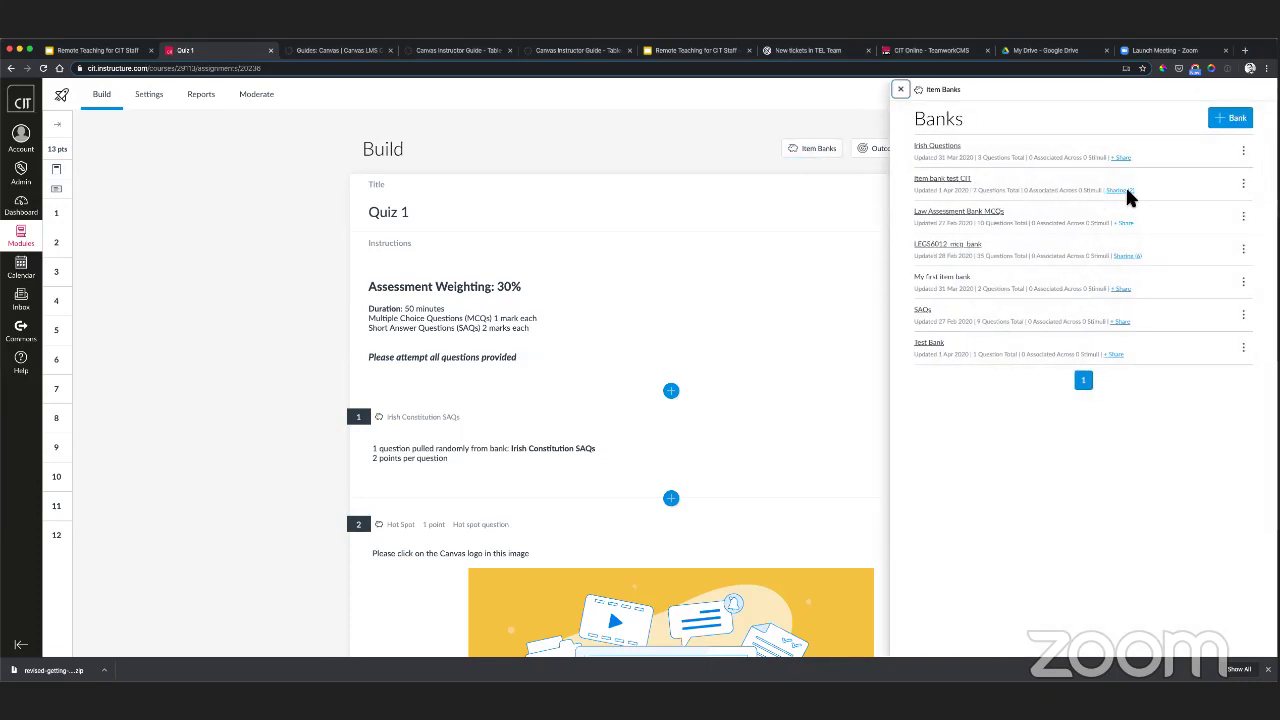
left_click(1243, 183)
left_click(1243, 183)
- Close the list and reopen Item Banks from the insert point above question 1
left_click(1160, 108)
left_click(900, 92)
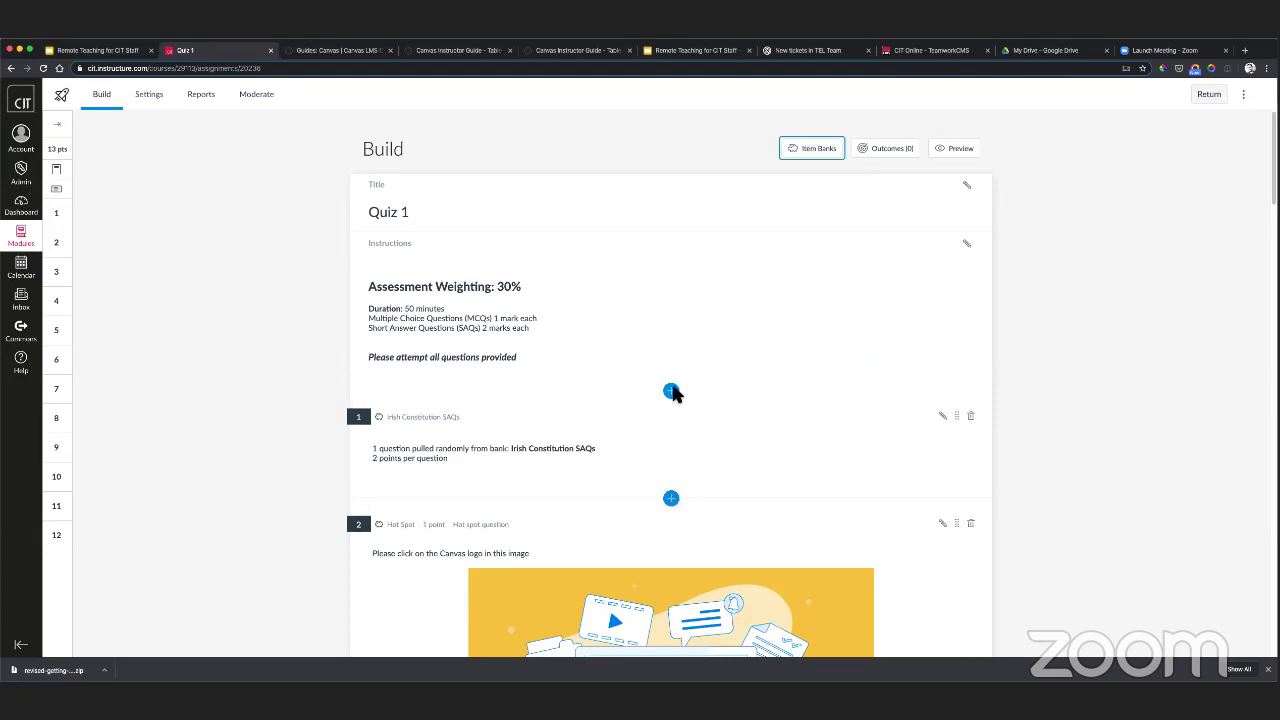
left_click(671, 391)
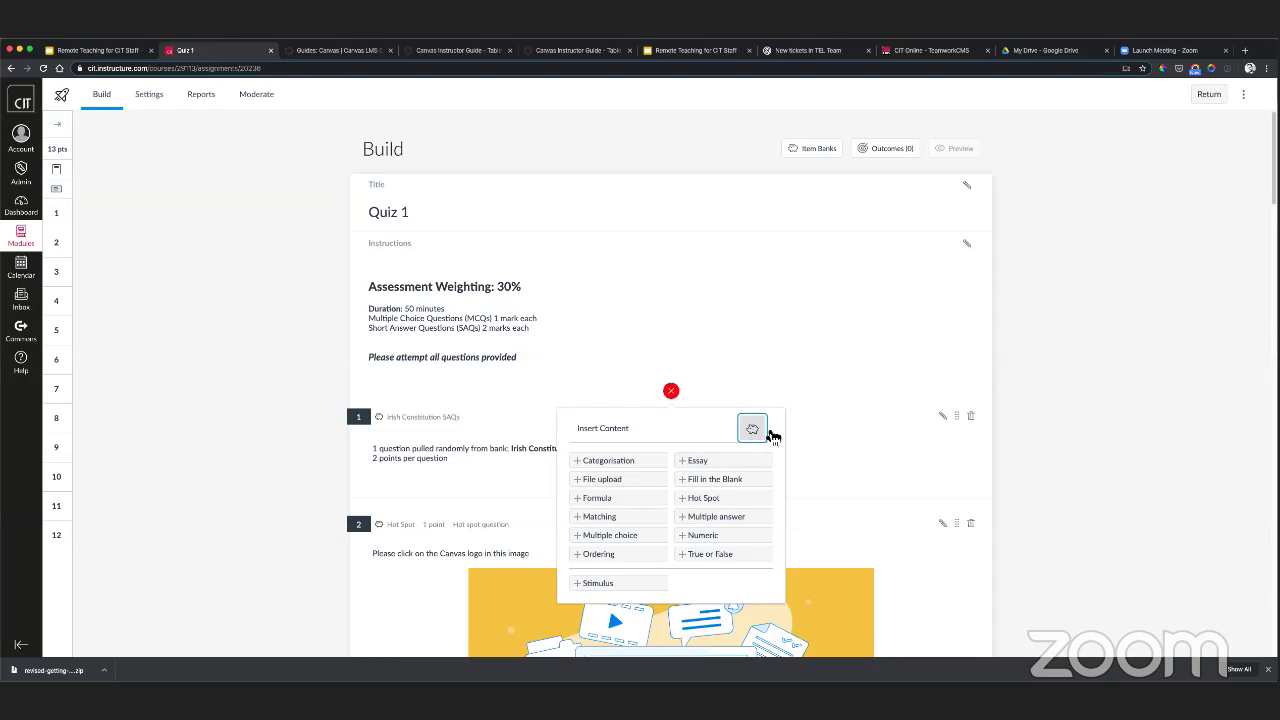
left_click(755, 430)
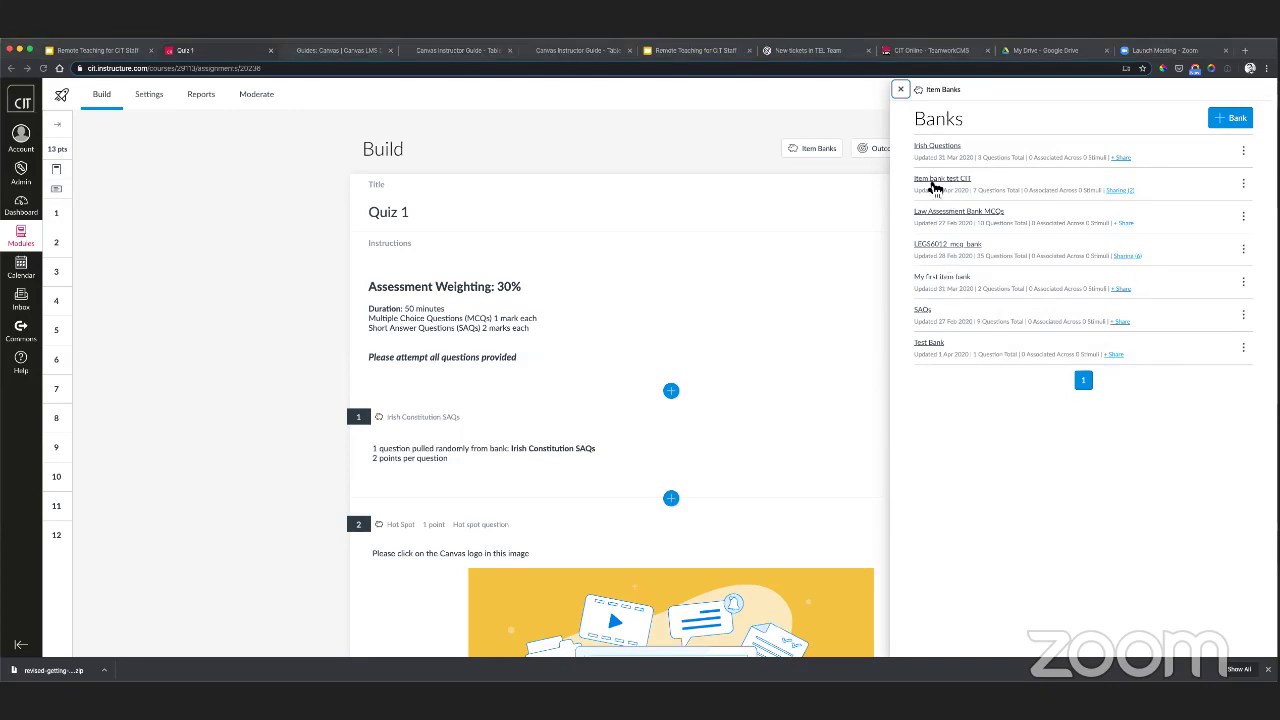
left_click(935, 181)
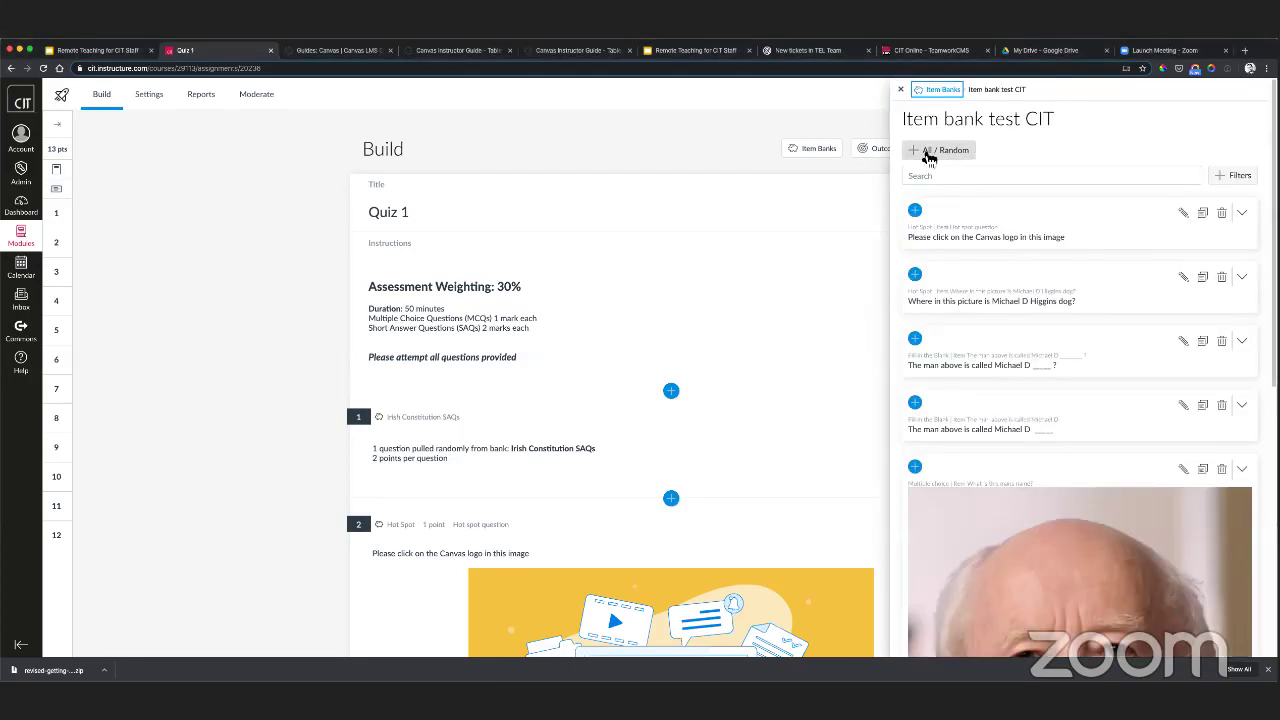
left_click(955, 158)
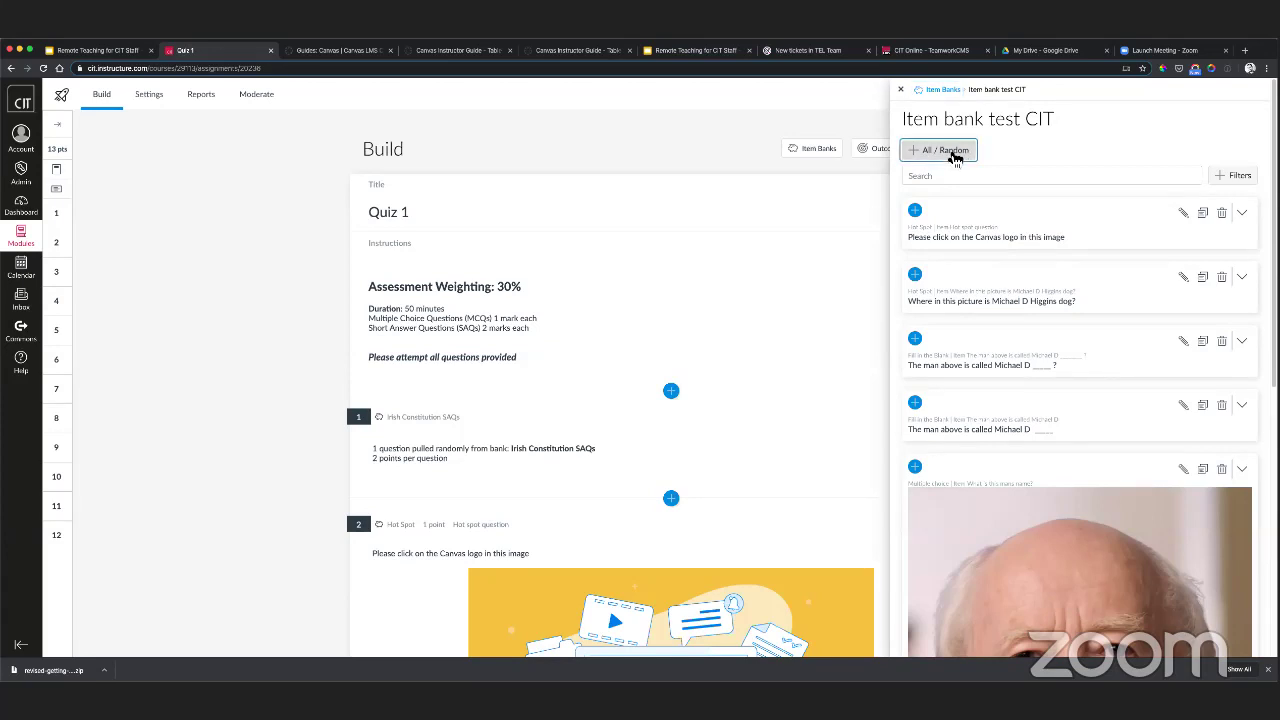
scroll(475, 367, "up", 3)
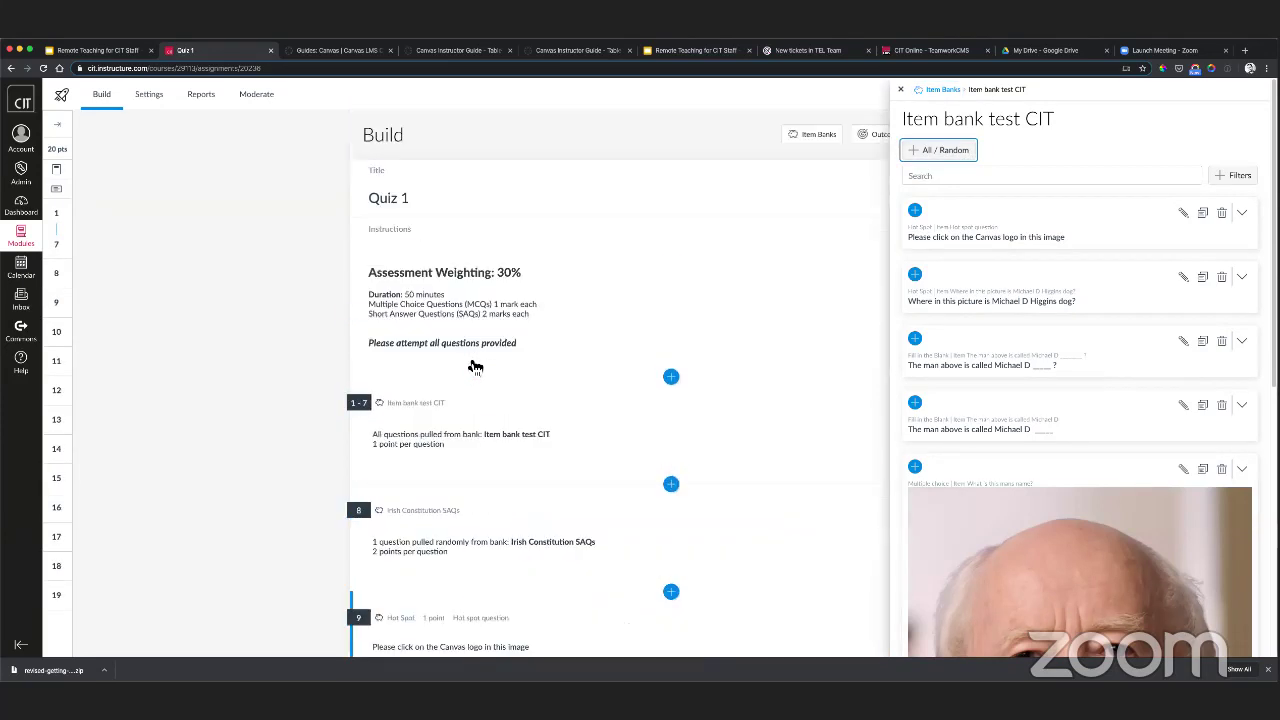
scroll(471, 363, "down", 1)
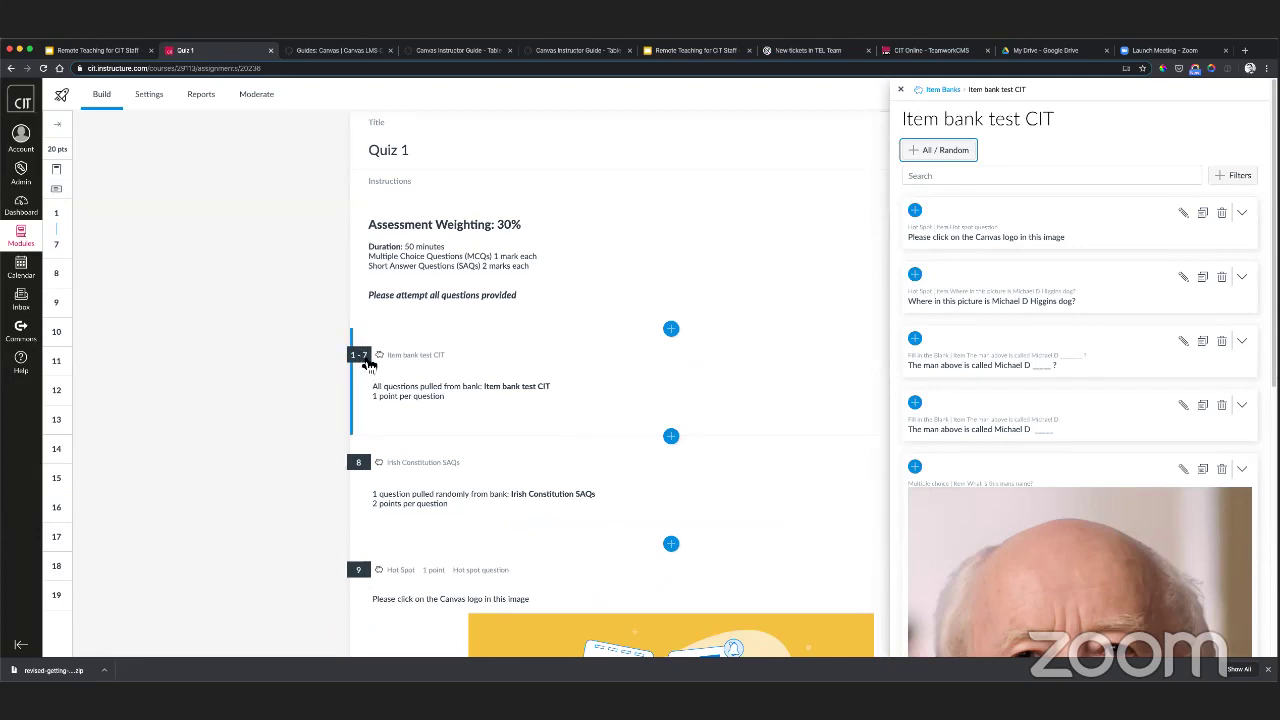
left_click(901, 90)
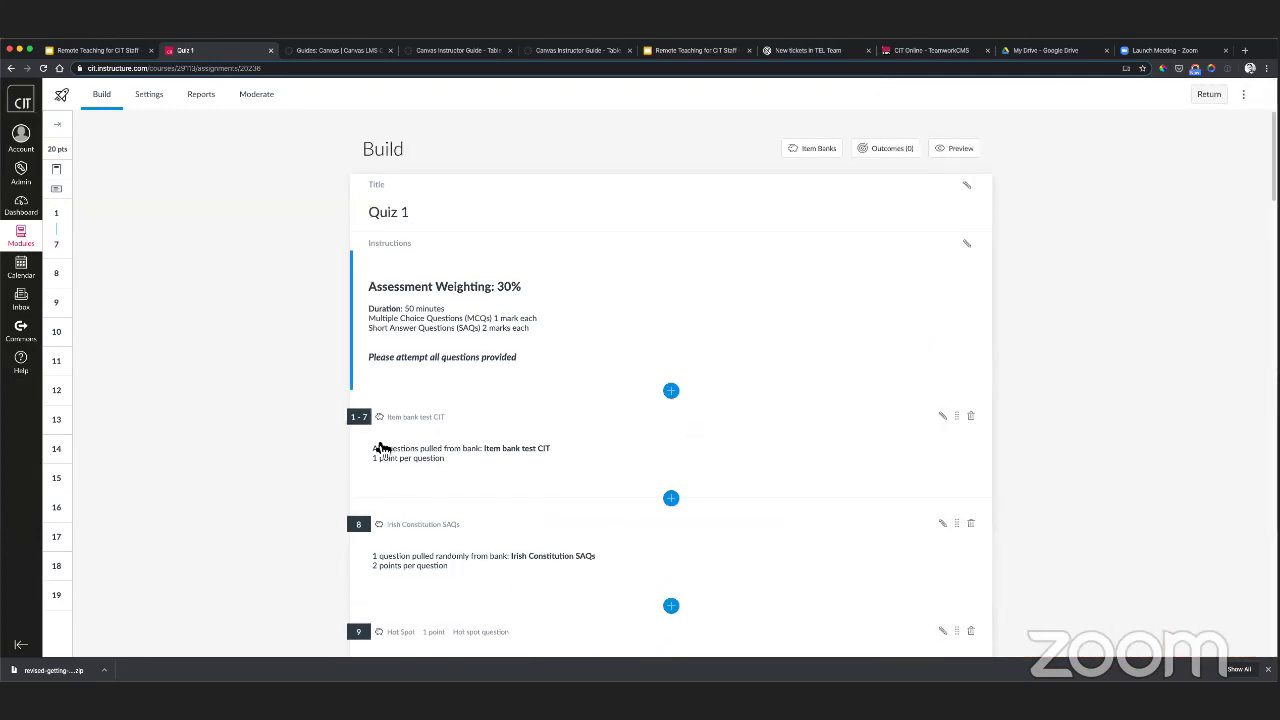
left_click(943, 416)
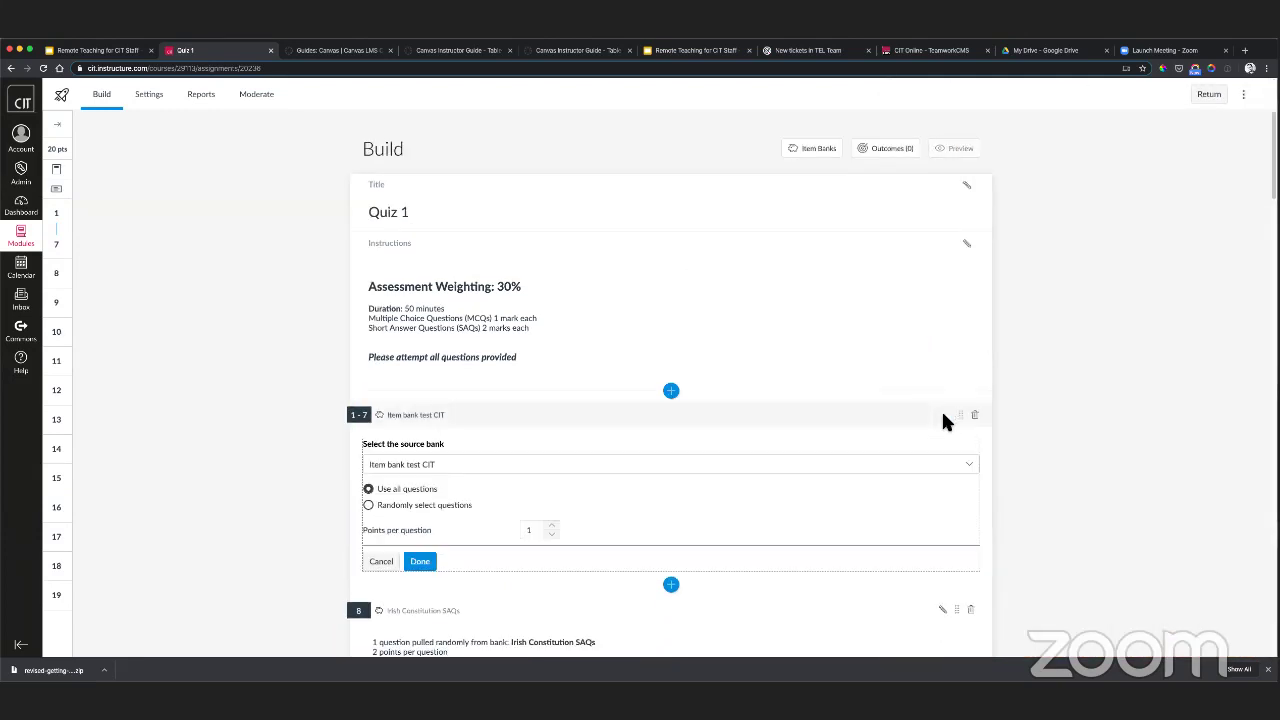
scroll(362, 435, "down", 2)
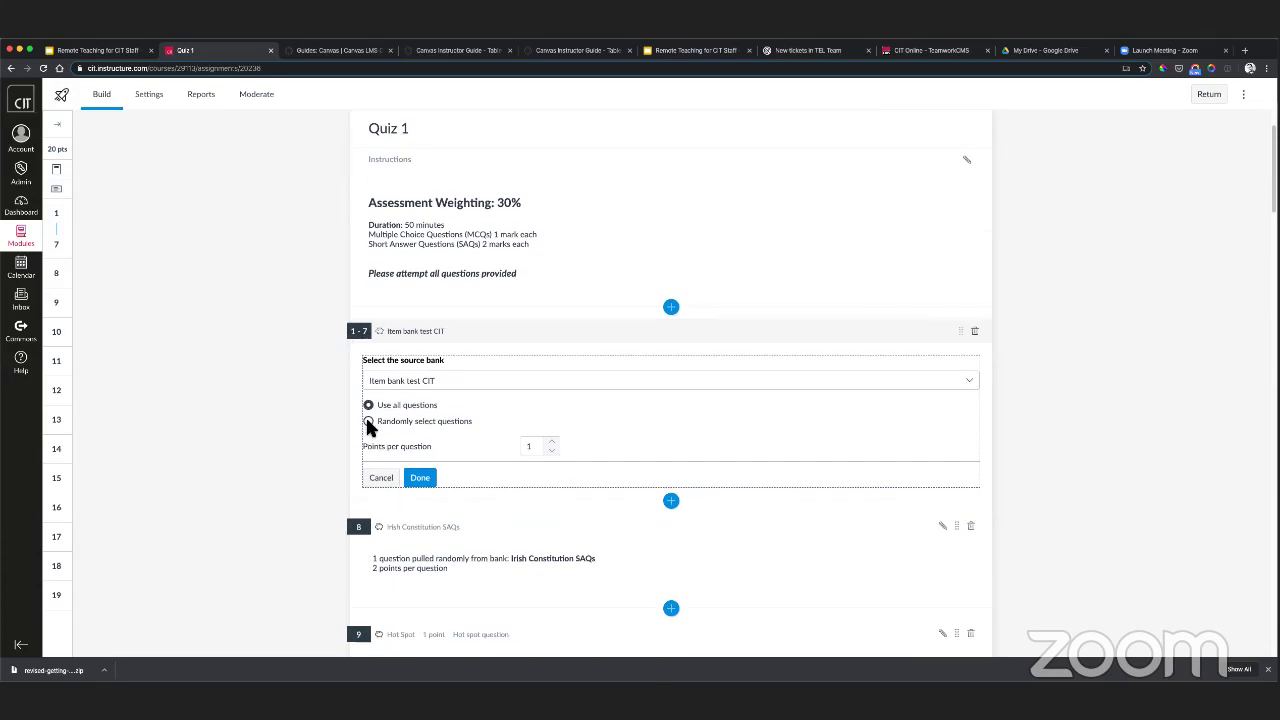
left_click(368, 421)
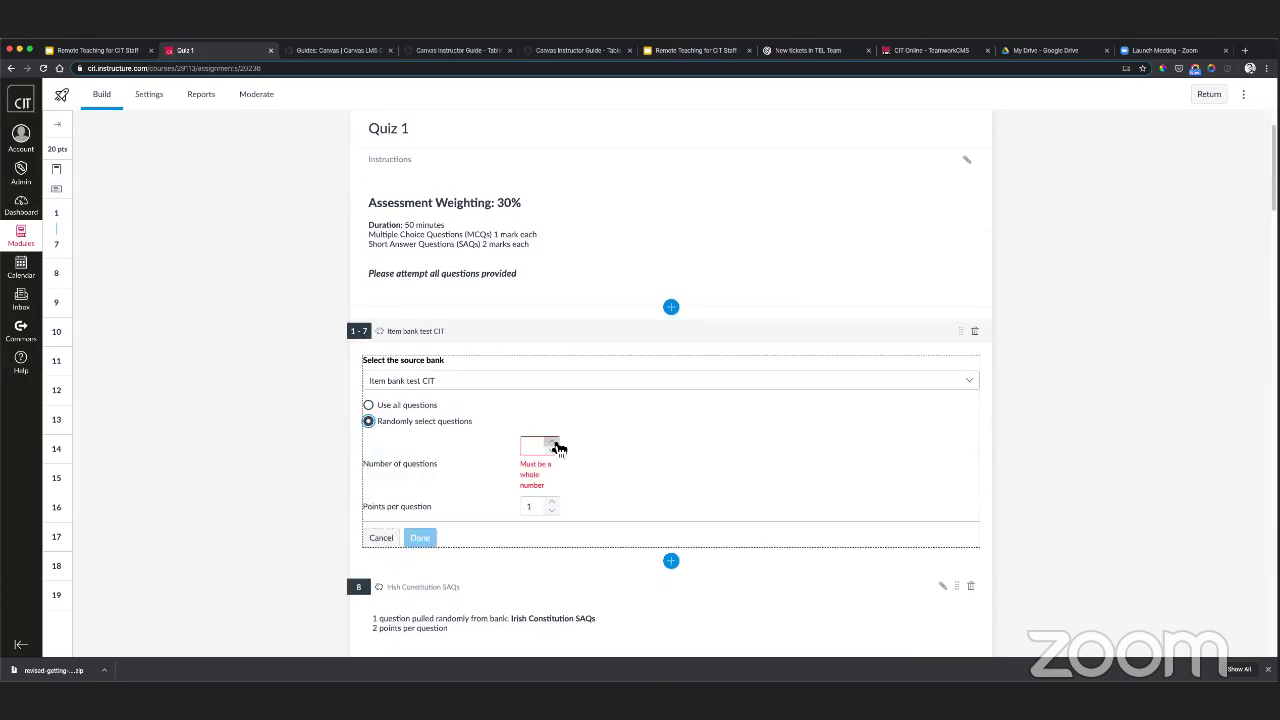
left_click(558, 446)
left_click(553, 442)
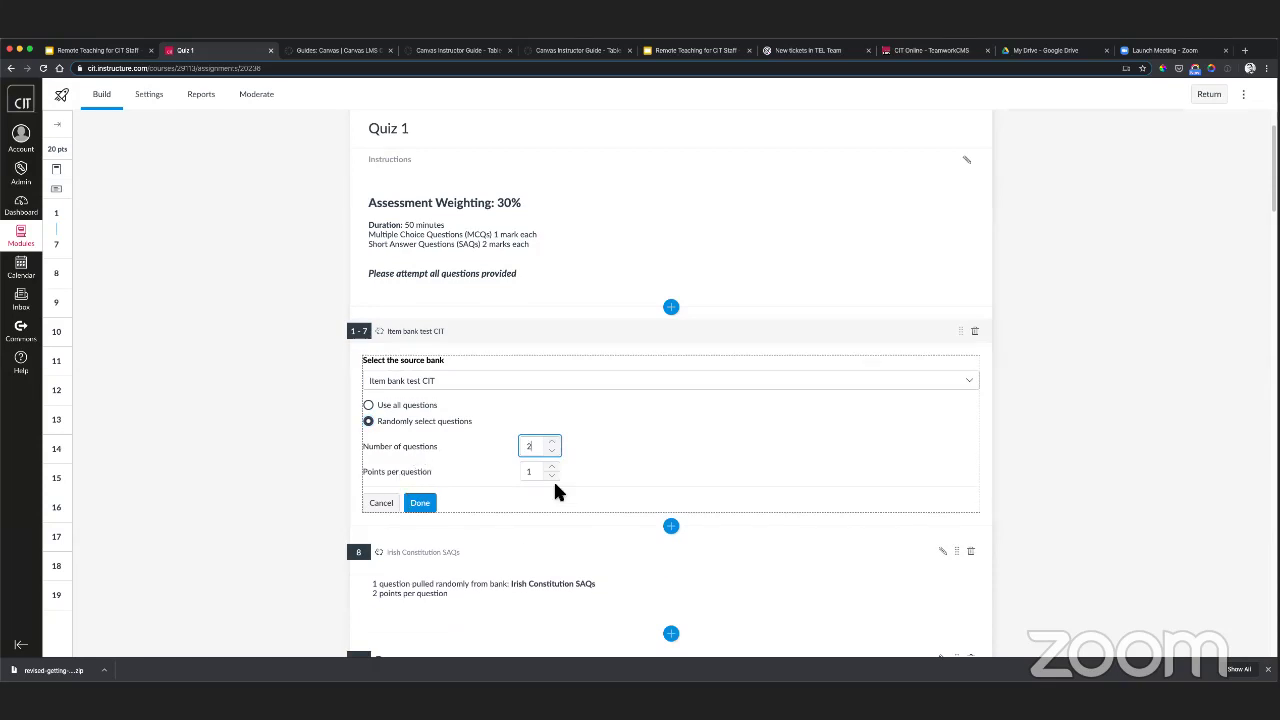
left_click(420, 502)
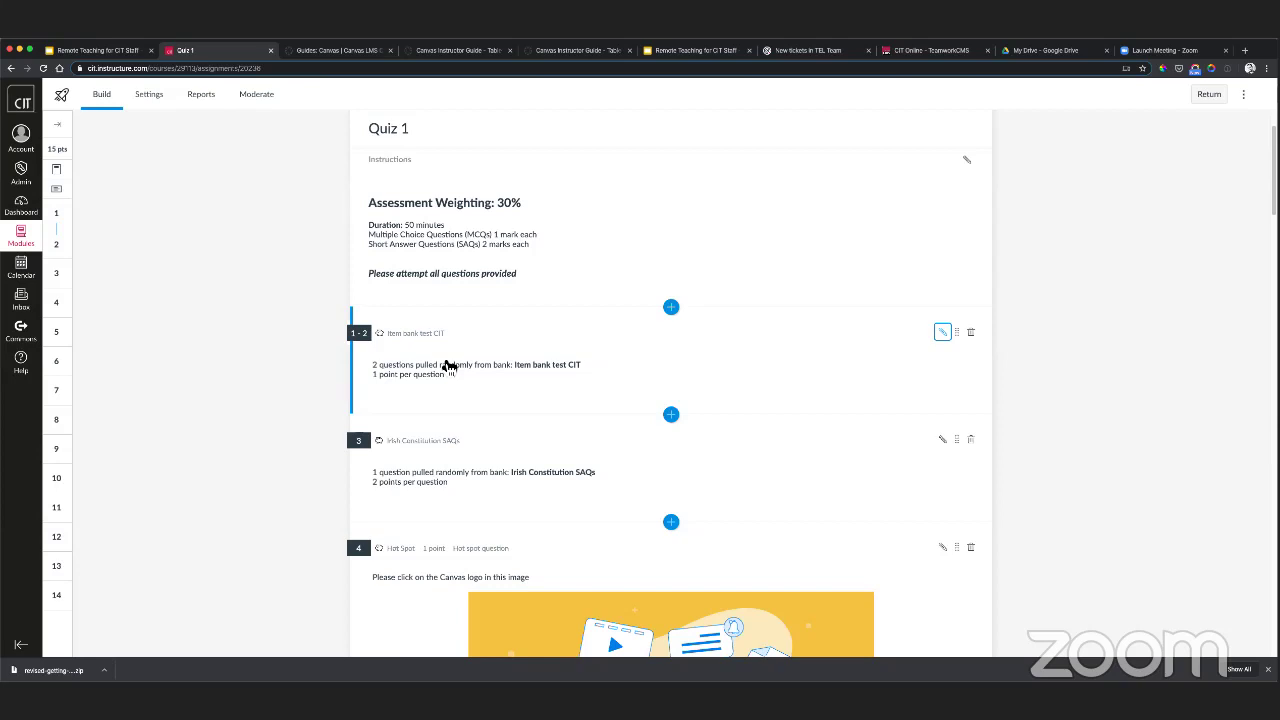
scroll(448, 366, "down", 2)
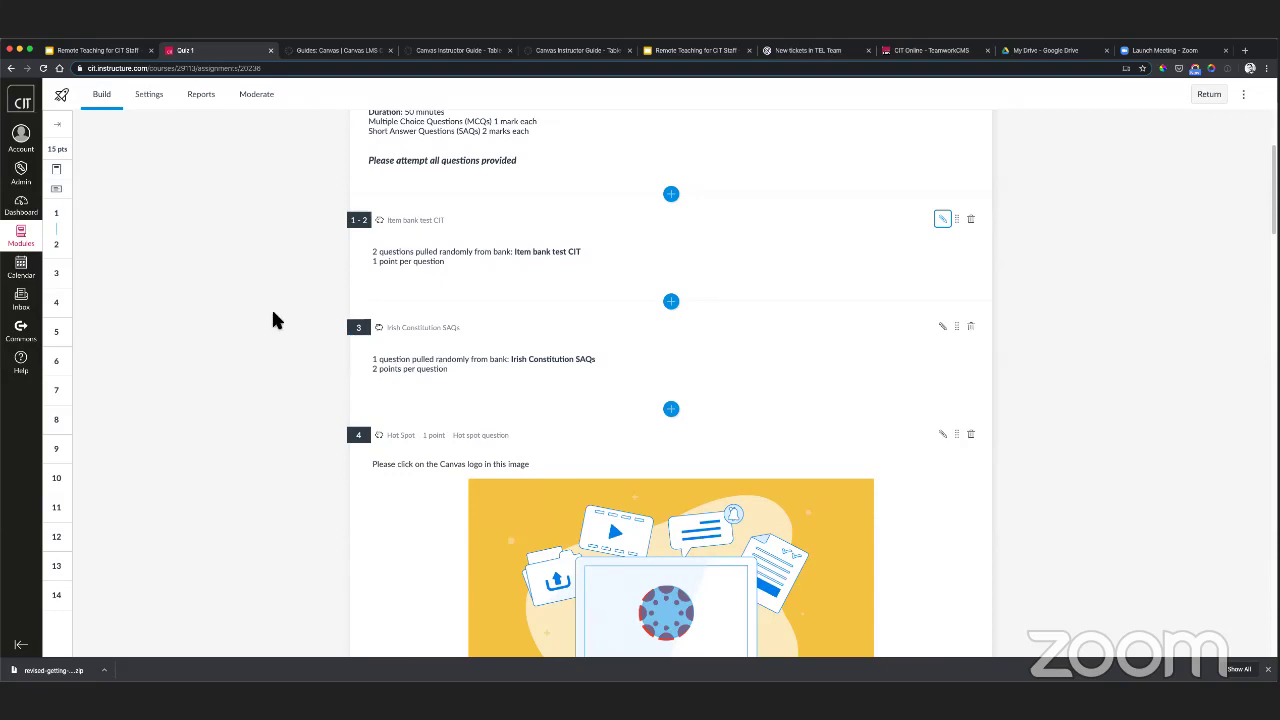
scroll(273, 313, "up", 3)
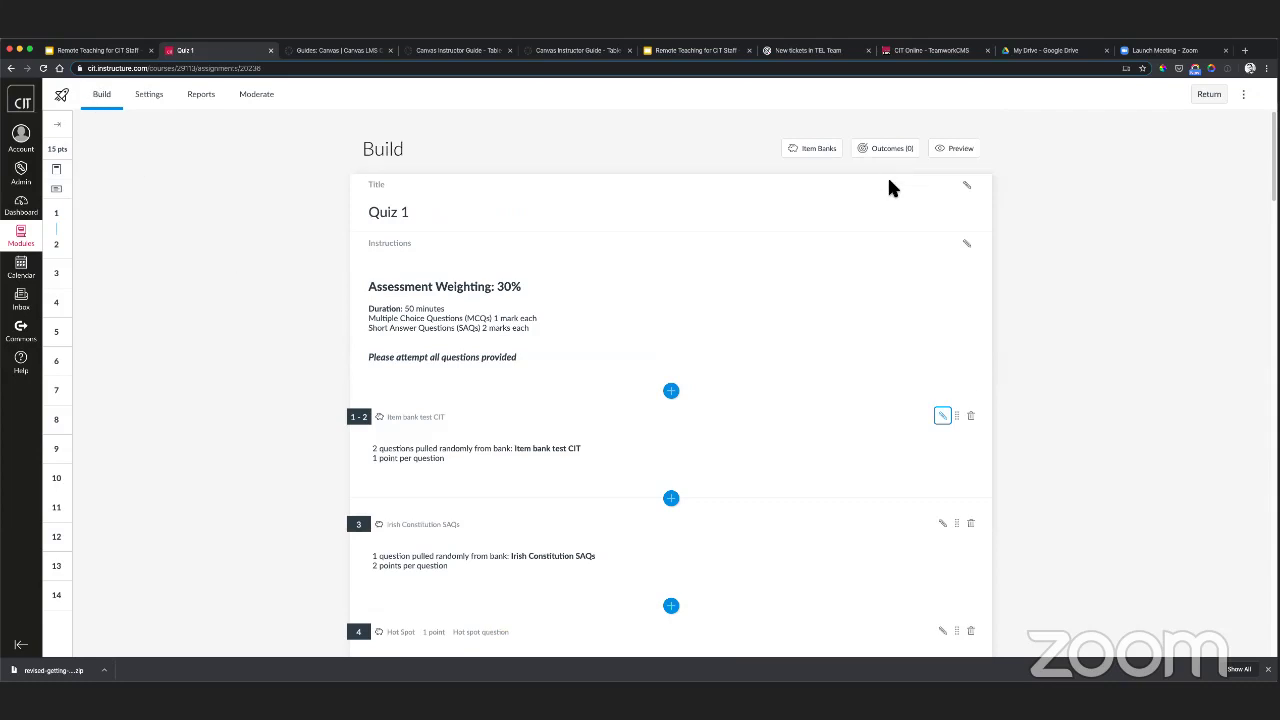
- Leave the quiz editor, act as the test student from People, and open their Quizzes list
left_click(1212, 94)
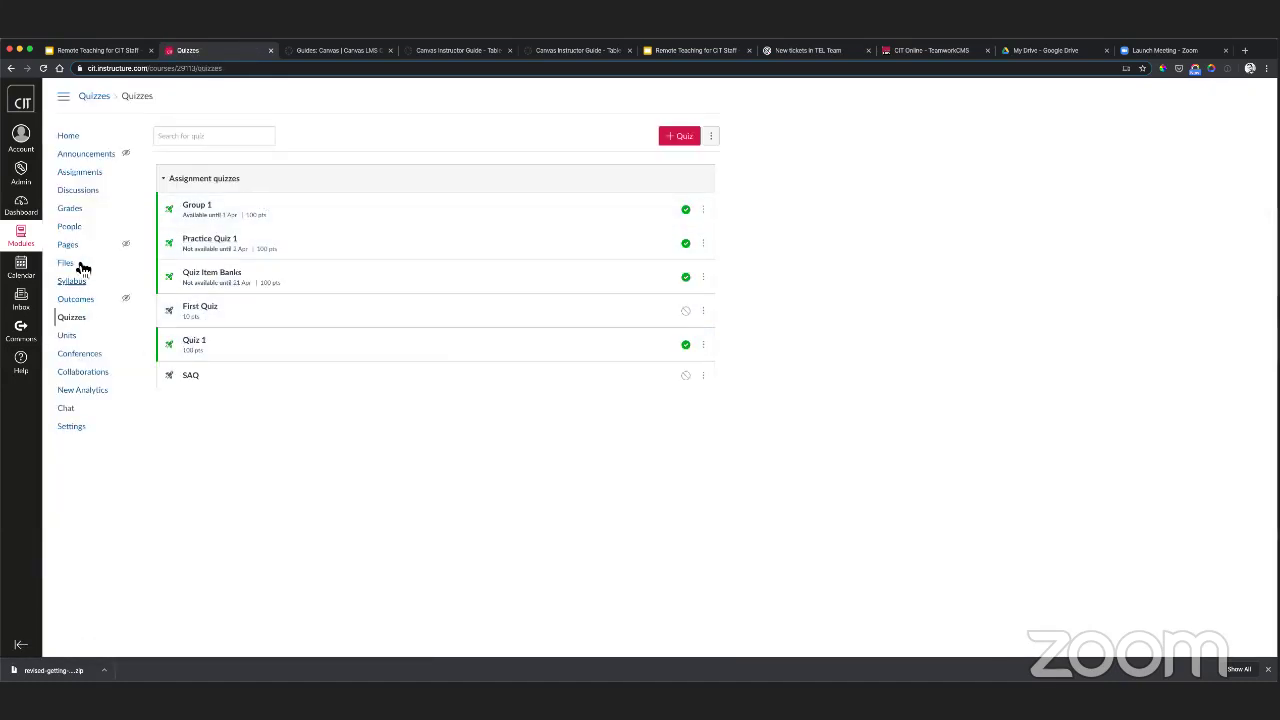
left_click(72, 227)
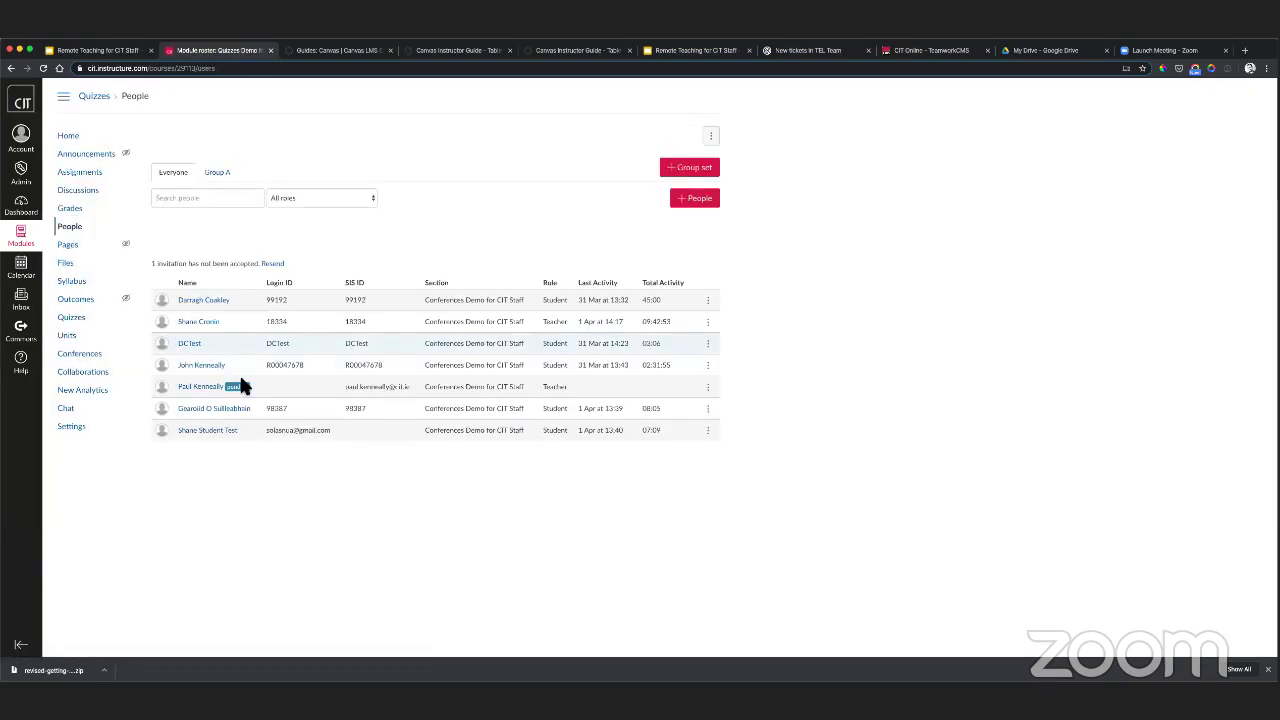
left_click(222, 431)
left_click(1203, 139)
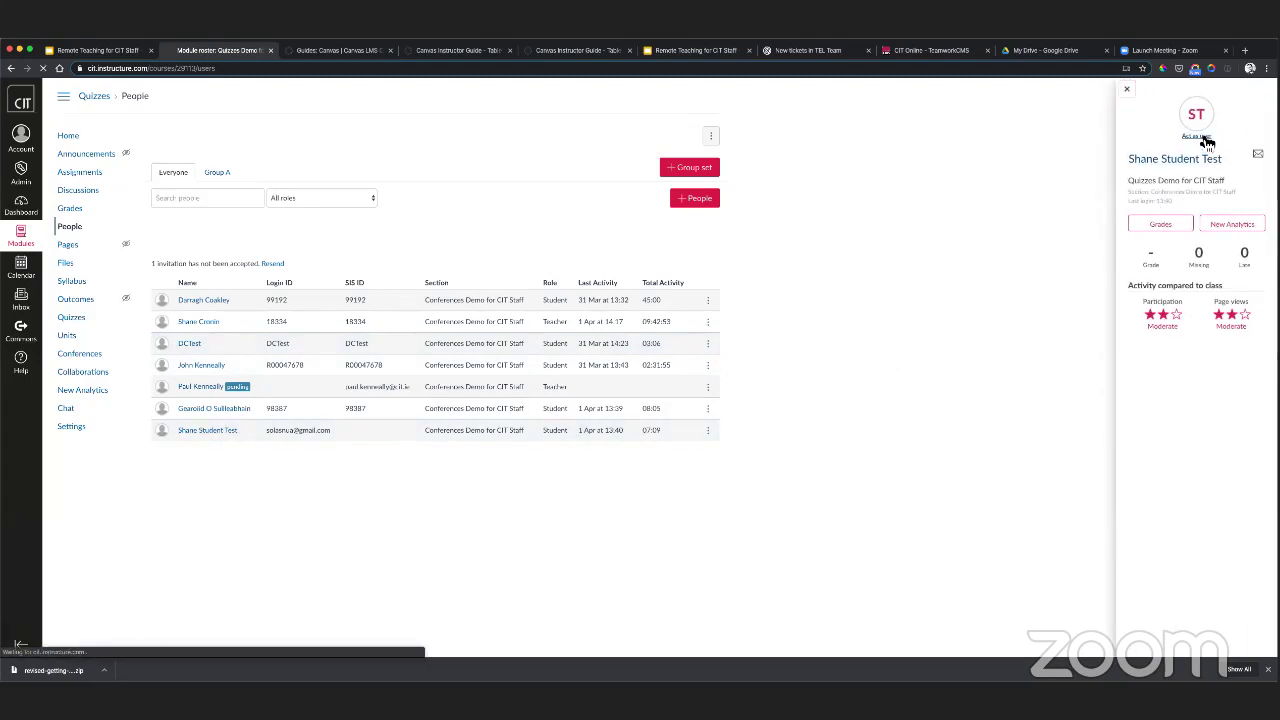
left_click(640, 466)
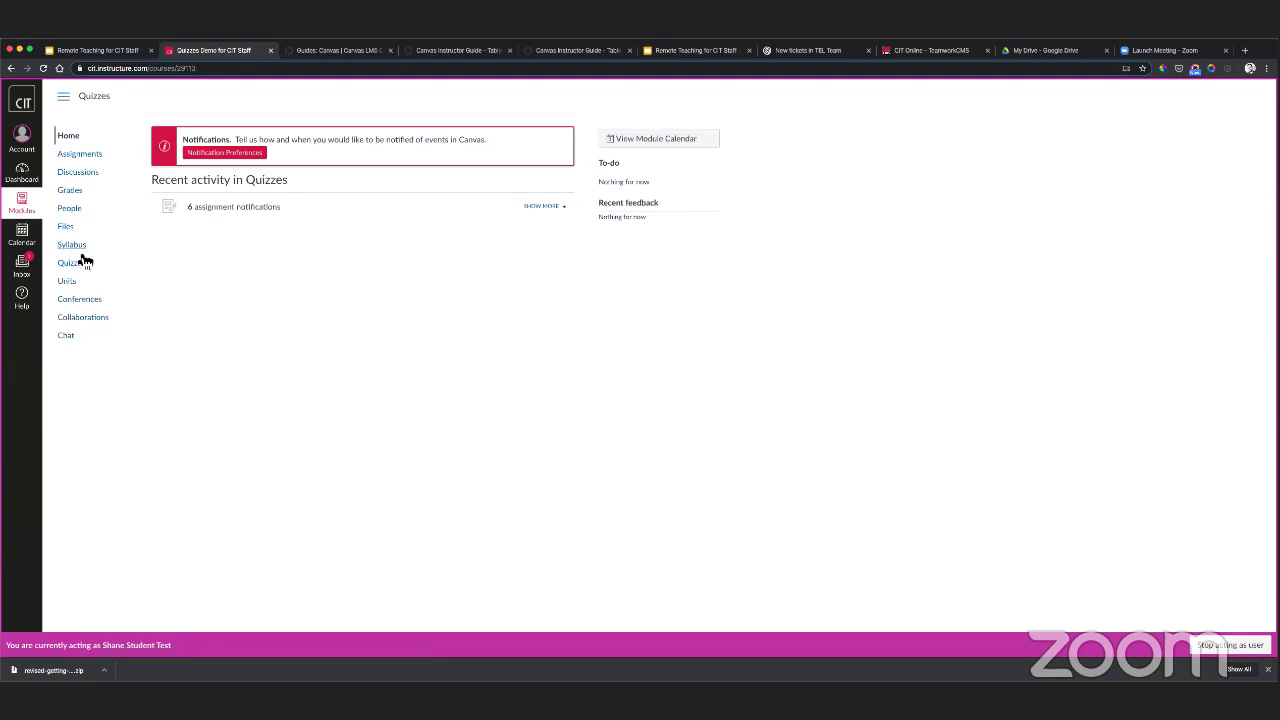
left_click(78, 264)
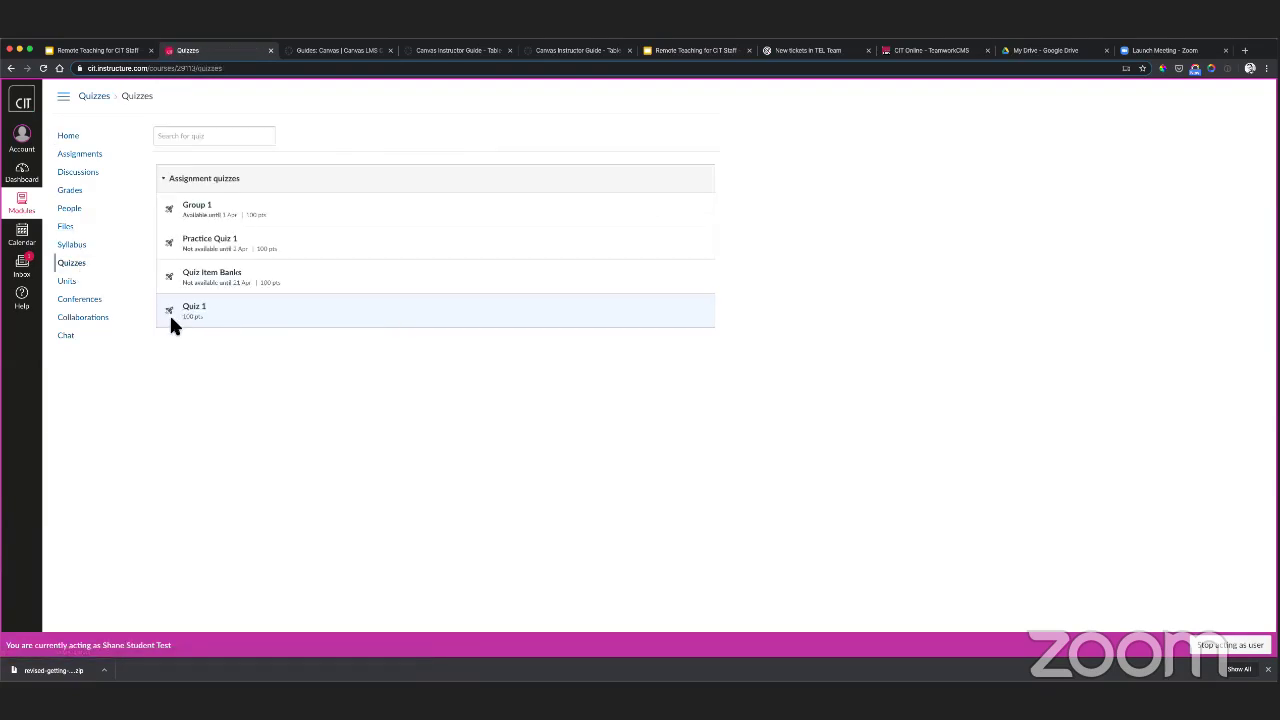
- Open Quiz 1 as the student, enter and reveal its access code, and submit it
left_click(197, 311)
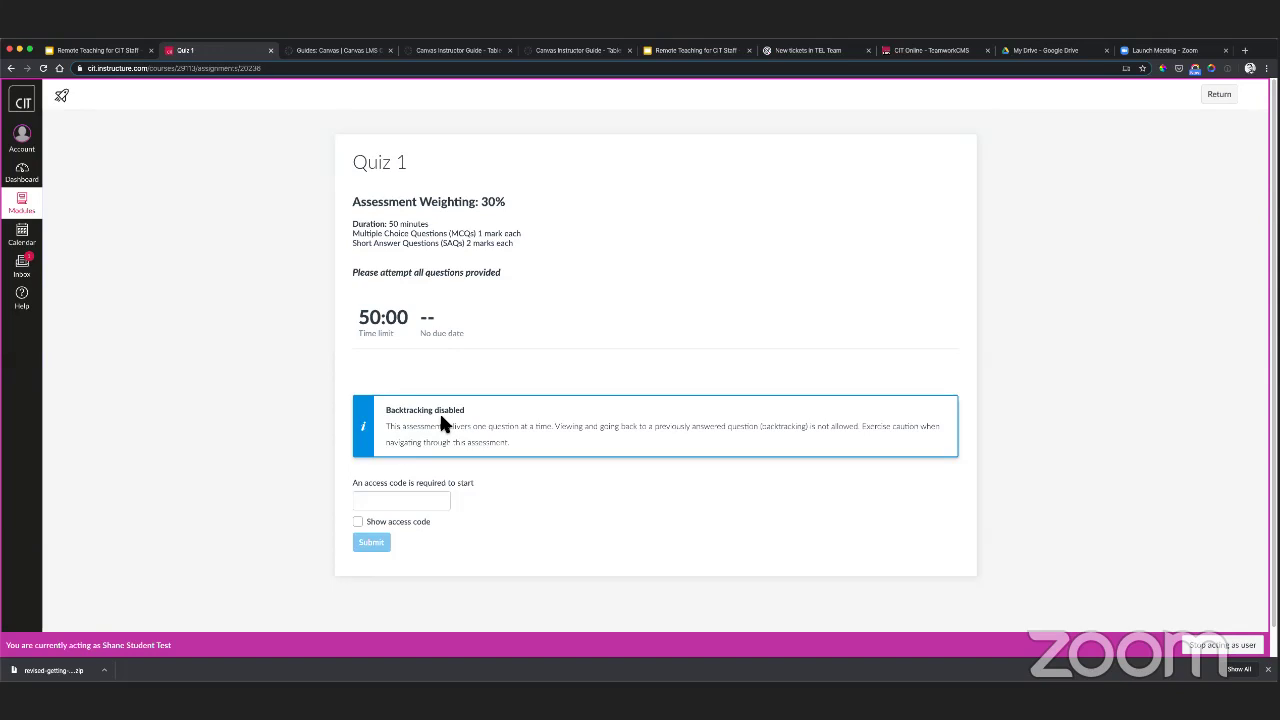
left_click(380, 503)
type("123")
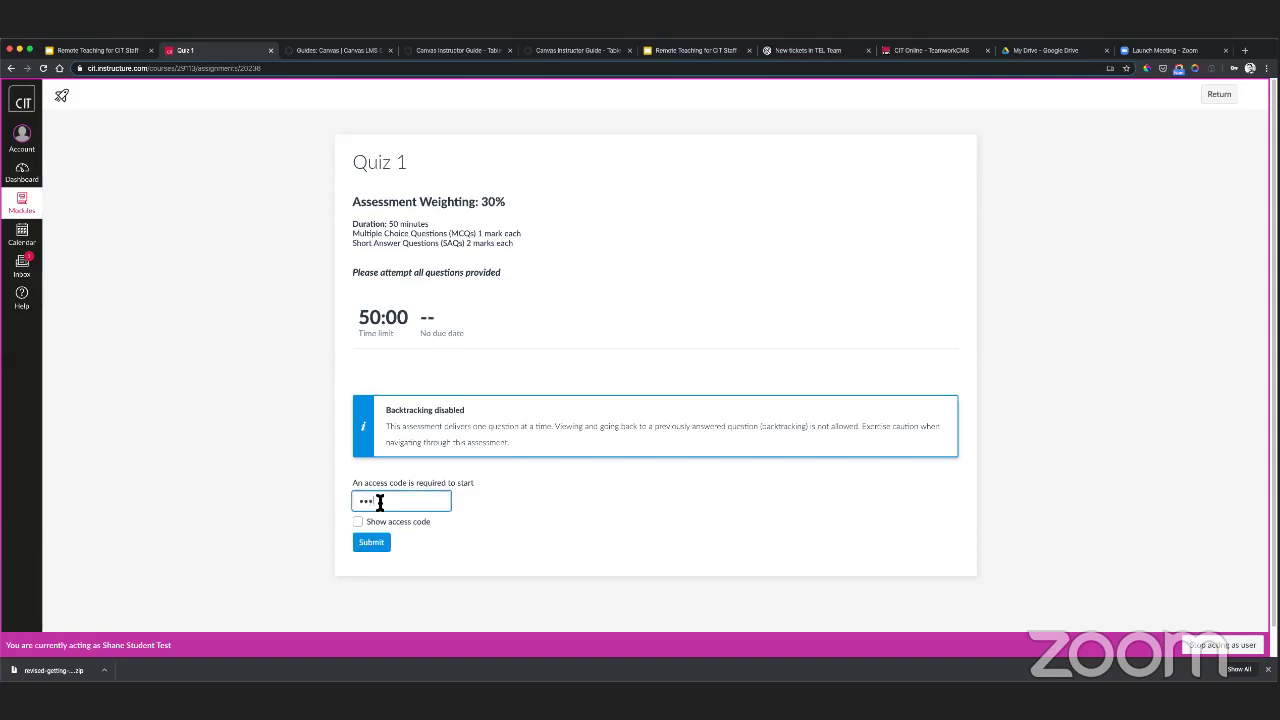
type("2020")
left_click(357, 521)
left_click(377, 544)
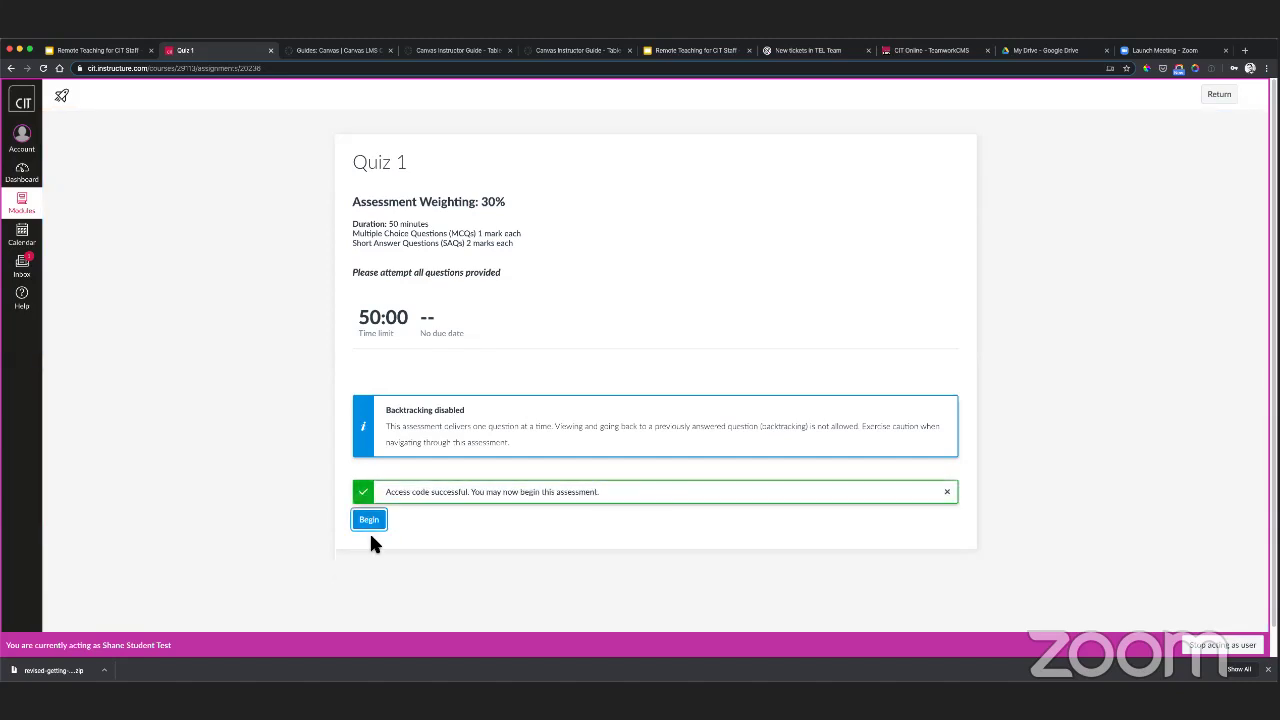
- Begin the attempt, select the correct name for the question 1 photo, and advance to question 2
left_click(369, 520)
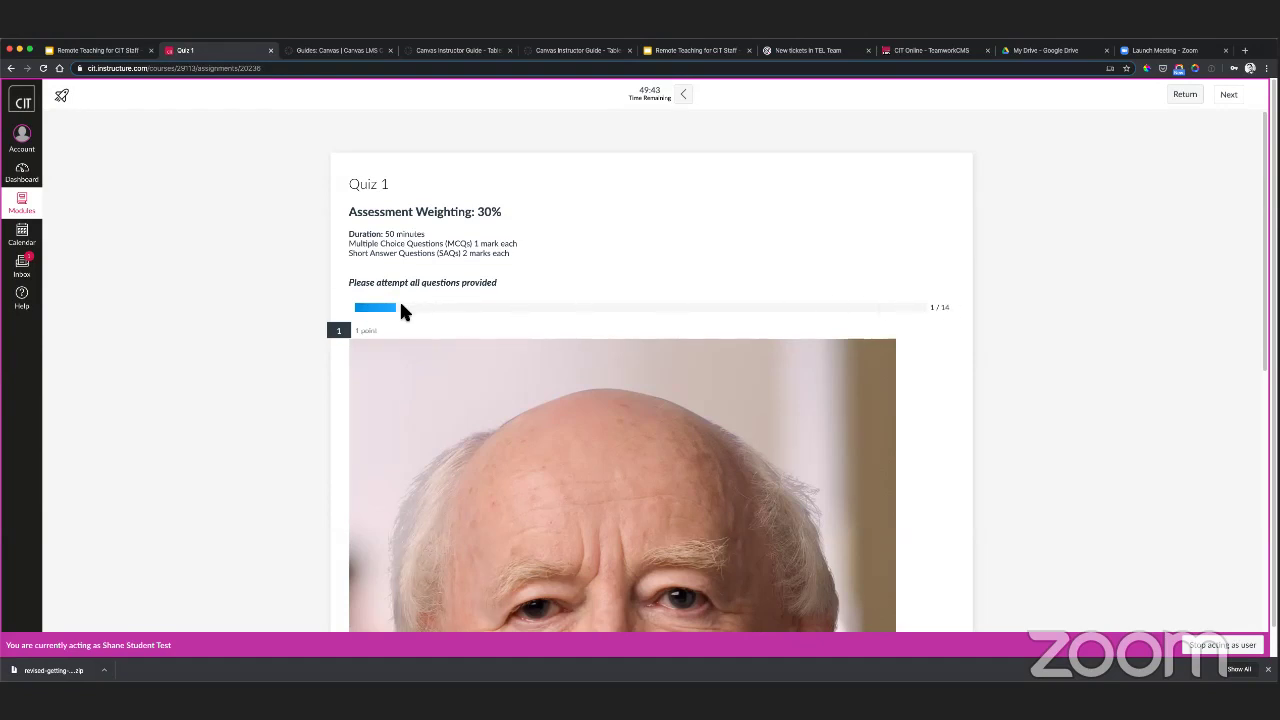
scroll(380, 285, "down", 3)
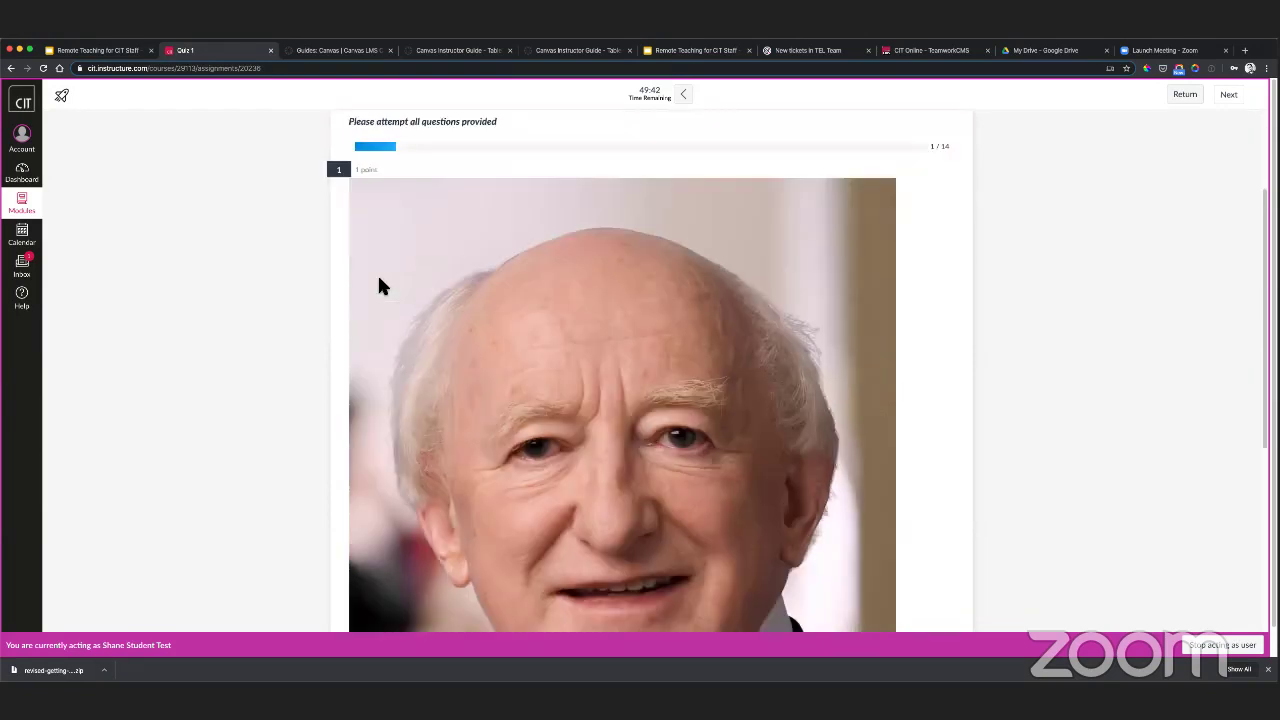
scroll(380, 285, "down", 10)
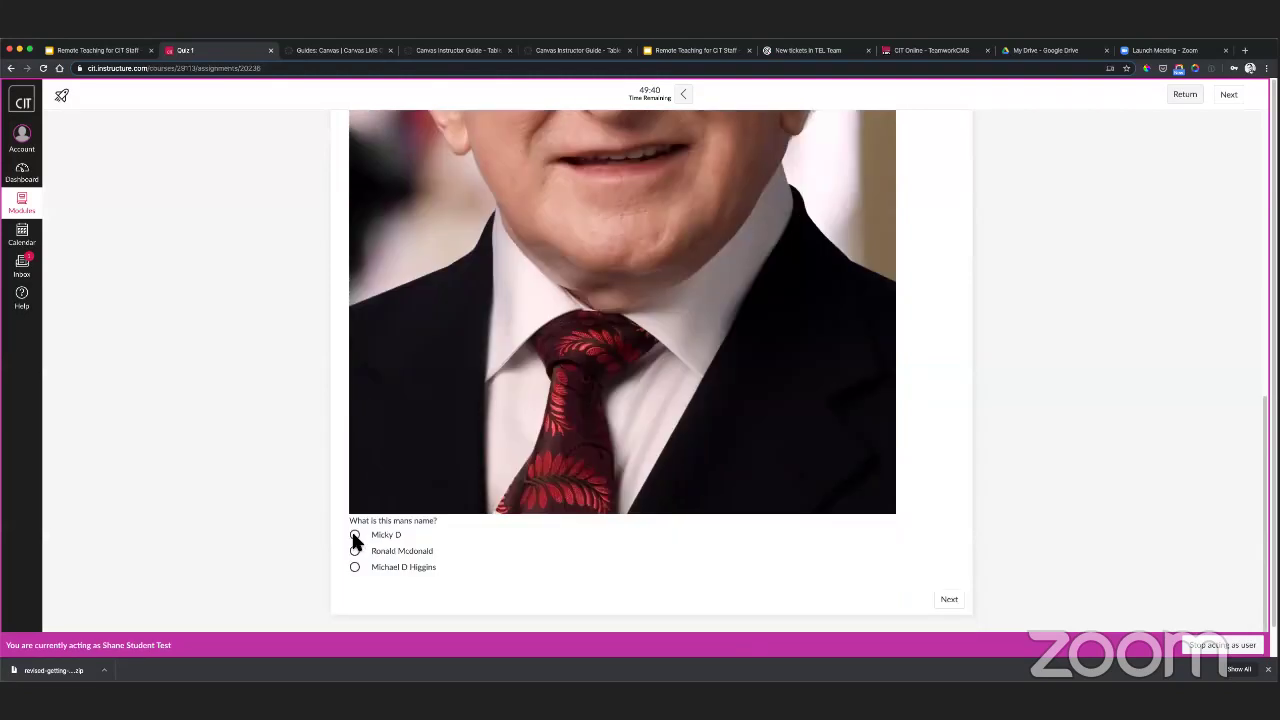
left_click(355, 536)
left_click(355, 567)
scroll(991, 565, "down", 1)
left_click(951, 570)
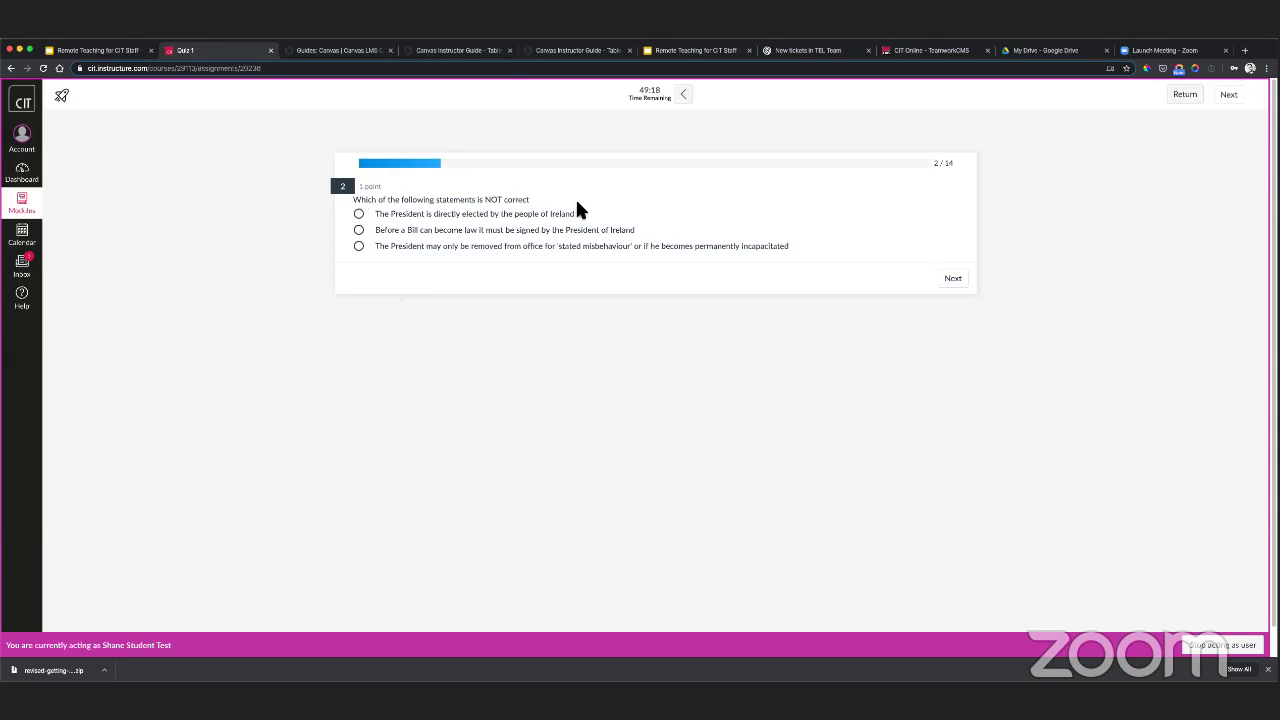
- Answer questions 2–4: pick the third statement, skip question 3, and choose a surname for the blank
left_click(358, 245)
left_click(952, 280)
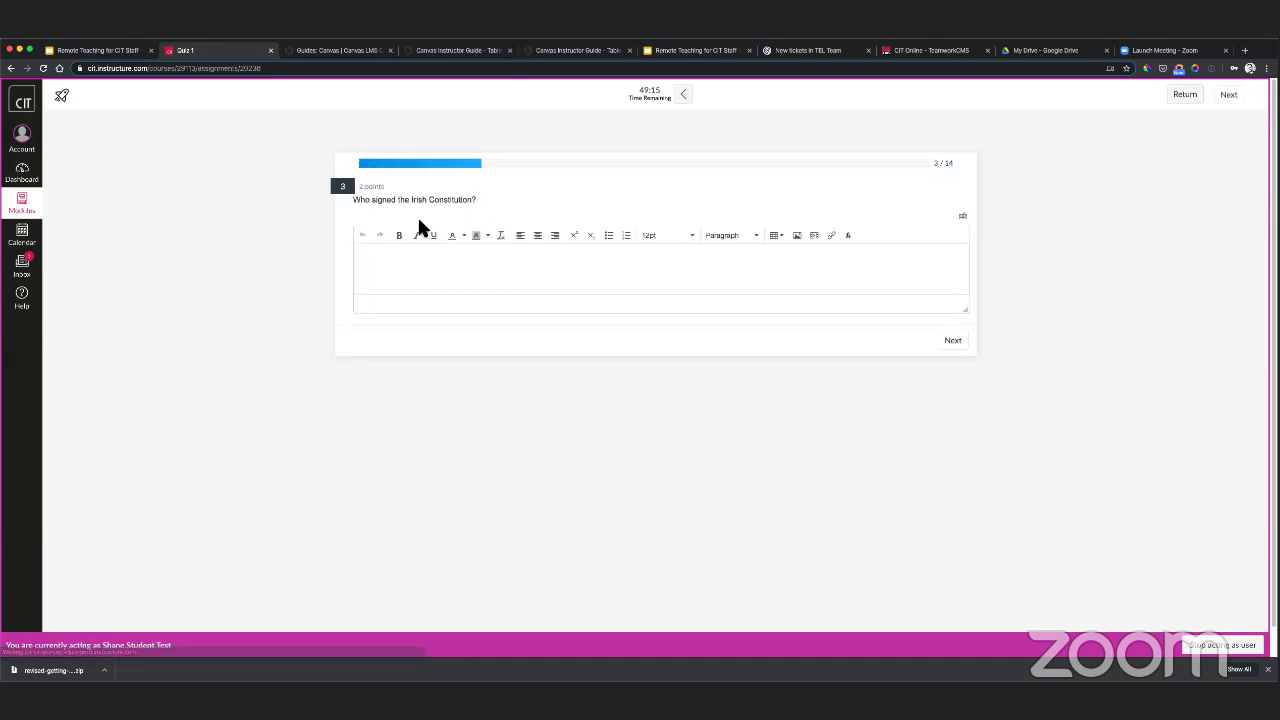
left_click(955, 342)
left_click(521, 225)
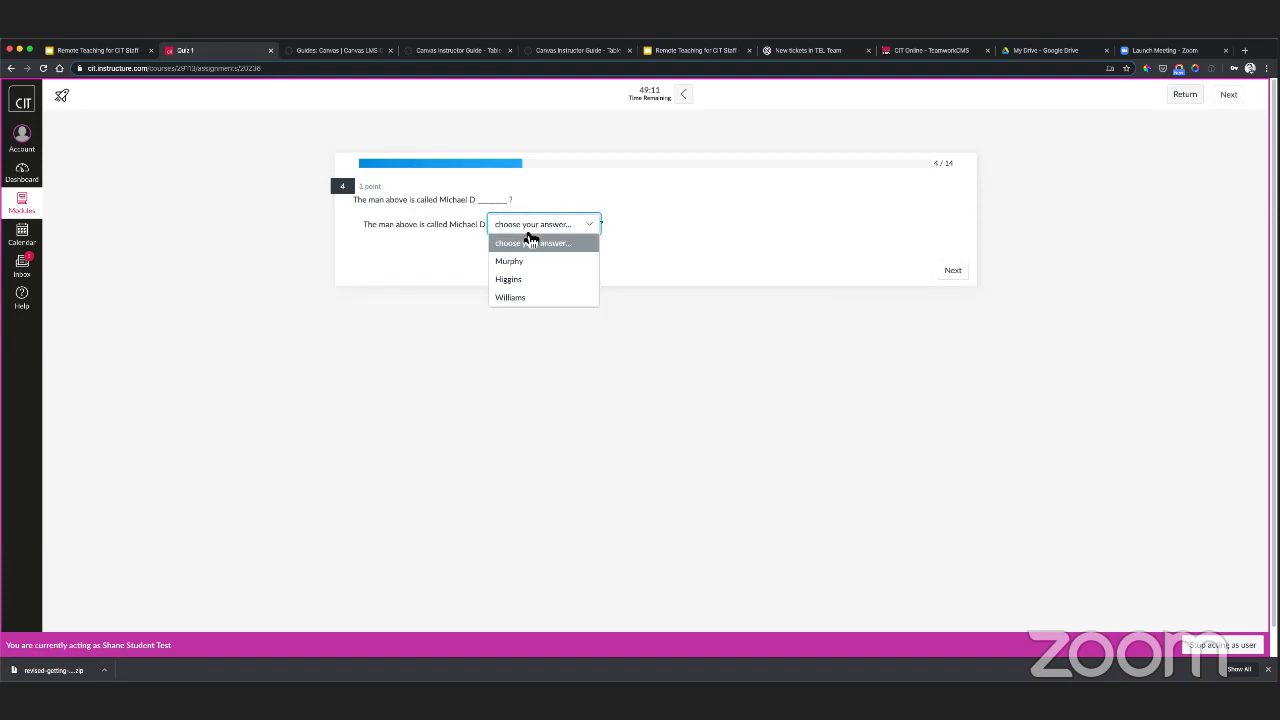
left_click(520, 280)
left_click(953, 272)
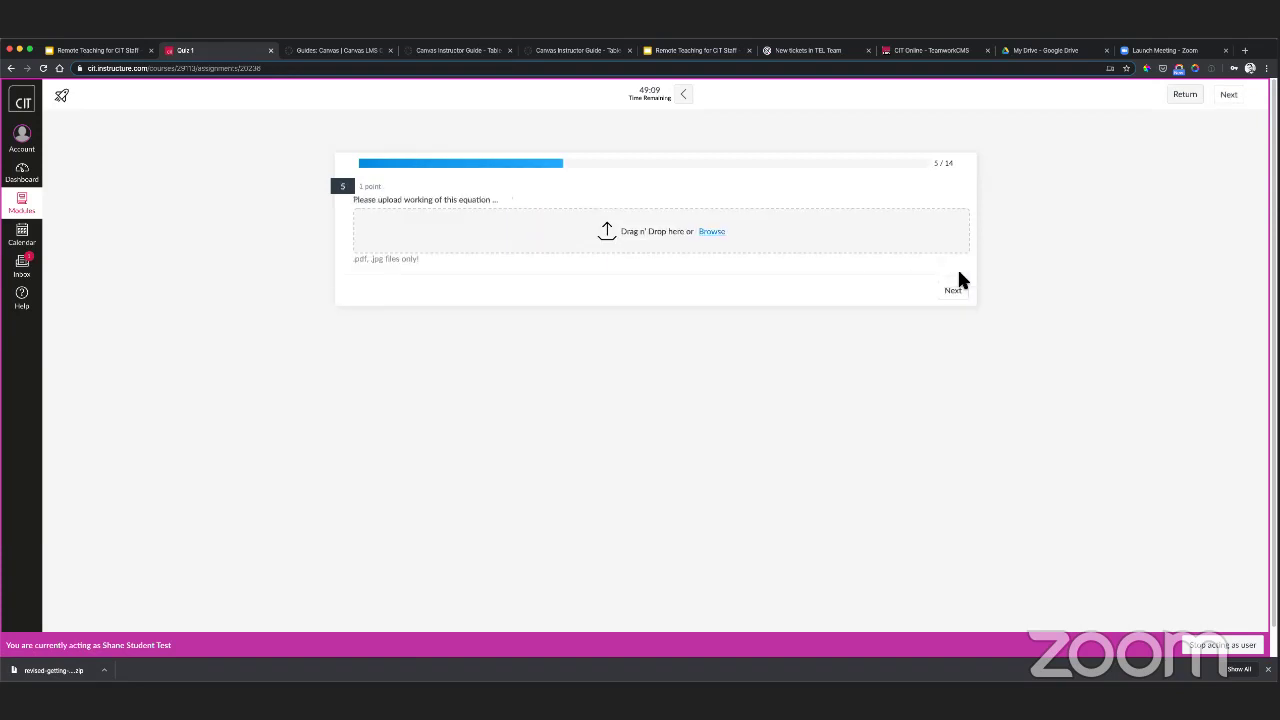
- Upload CANVAS_L.jpg as the working for question 5 and answer what CIT stands for
left_click(712, 232)
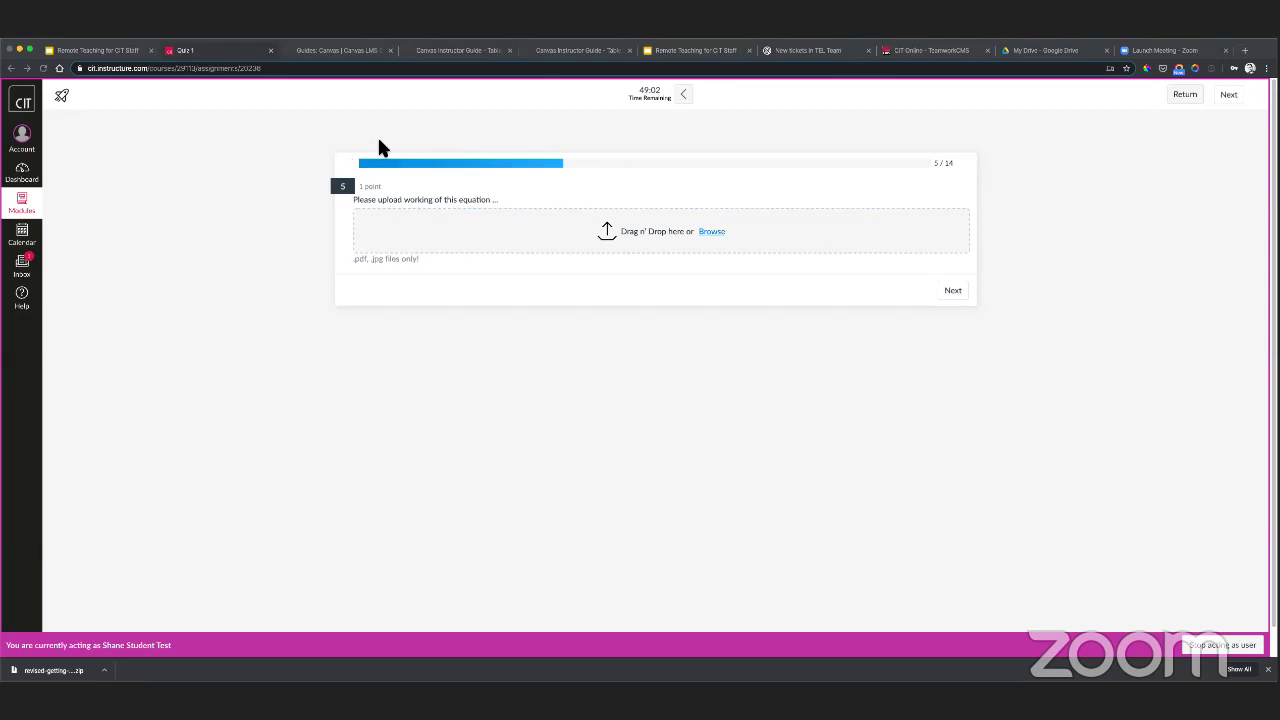
left_click(861, 383)
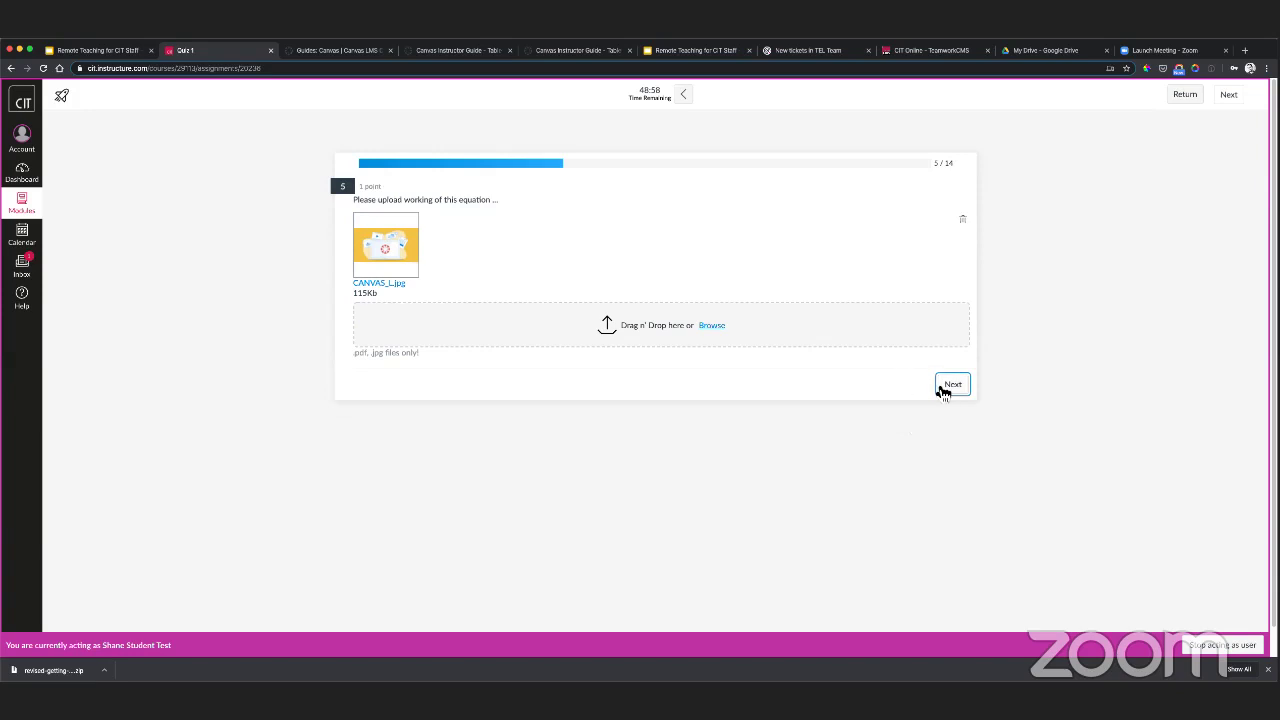
left_click(960, 389)
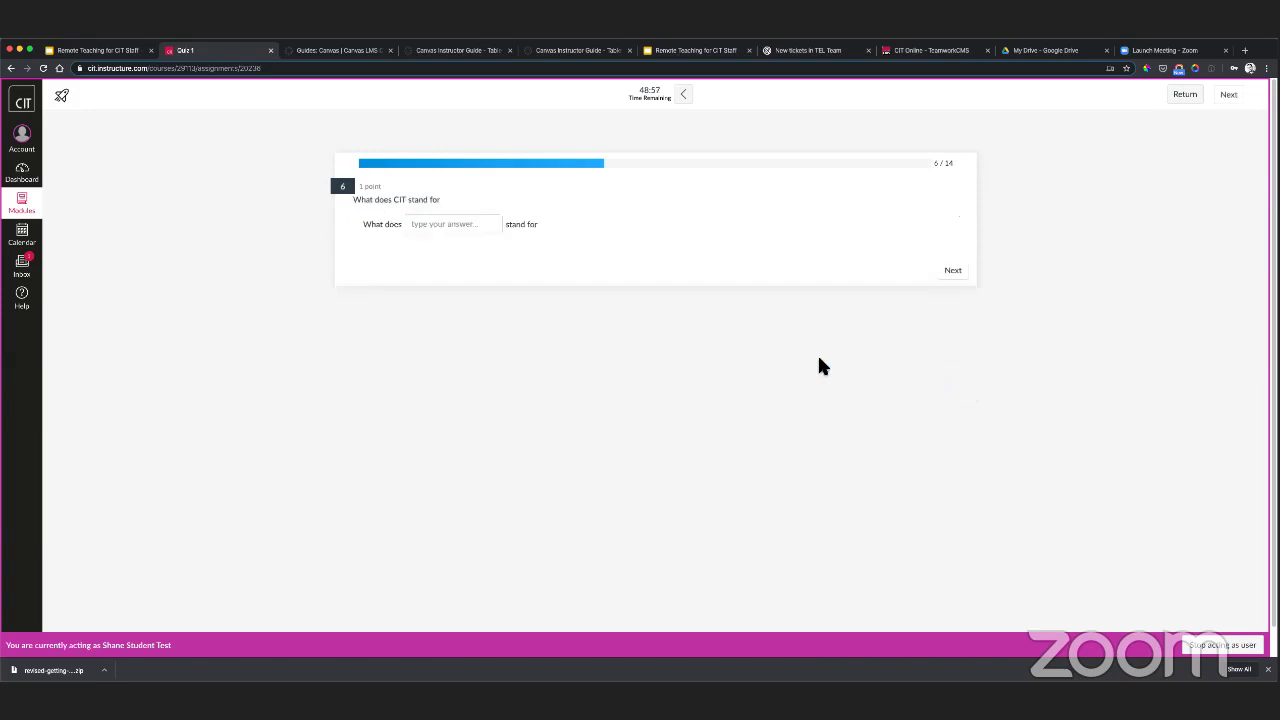
left_click(425, 225)
left_click(953, 270)
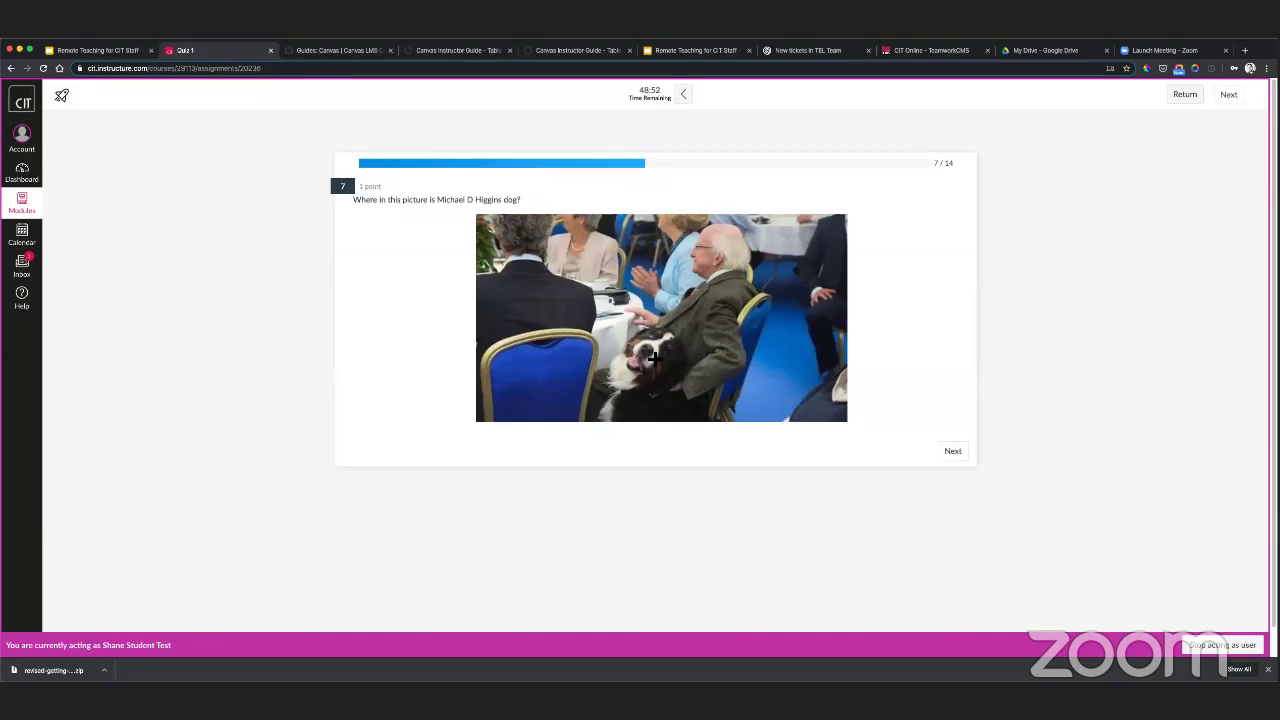
- Mark the dog and the Canvas logo hotspots, then skip questions 9 to 11
left_click(650, 355)
left_click(953, 452)
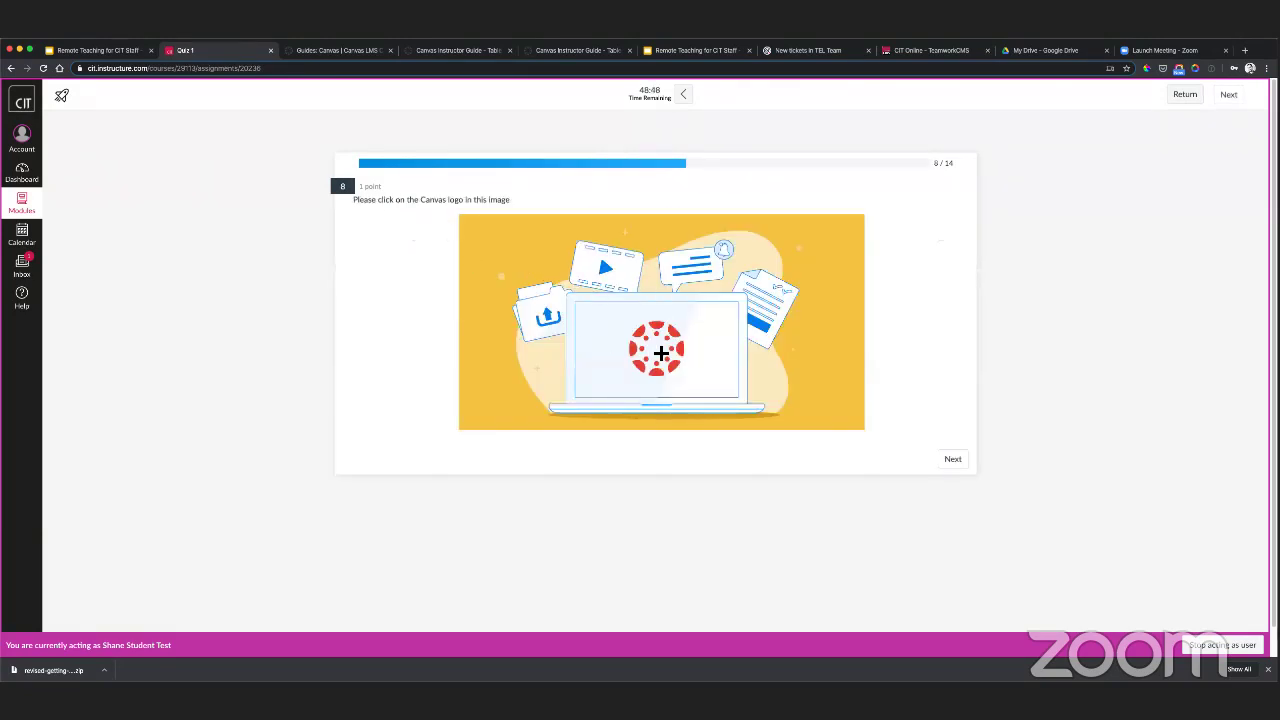
left_click(658, 349)
left_click(955, 460)
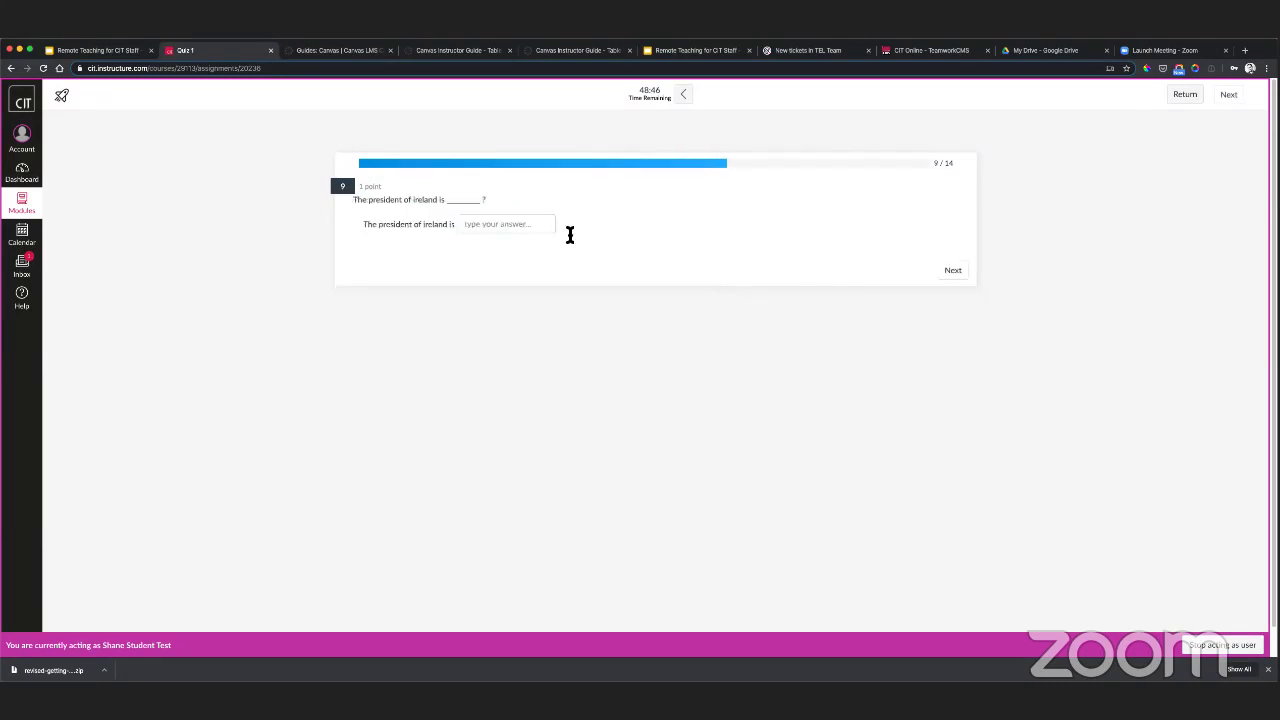
left_click(953, 272)
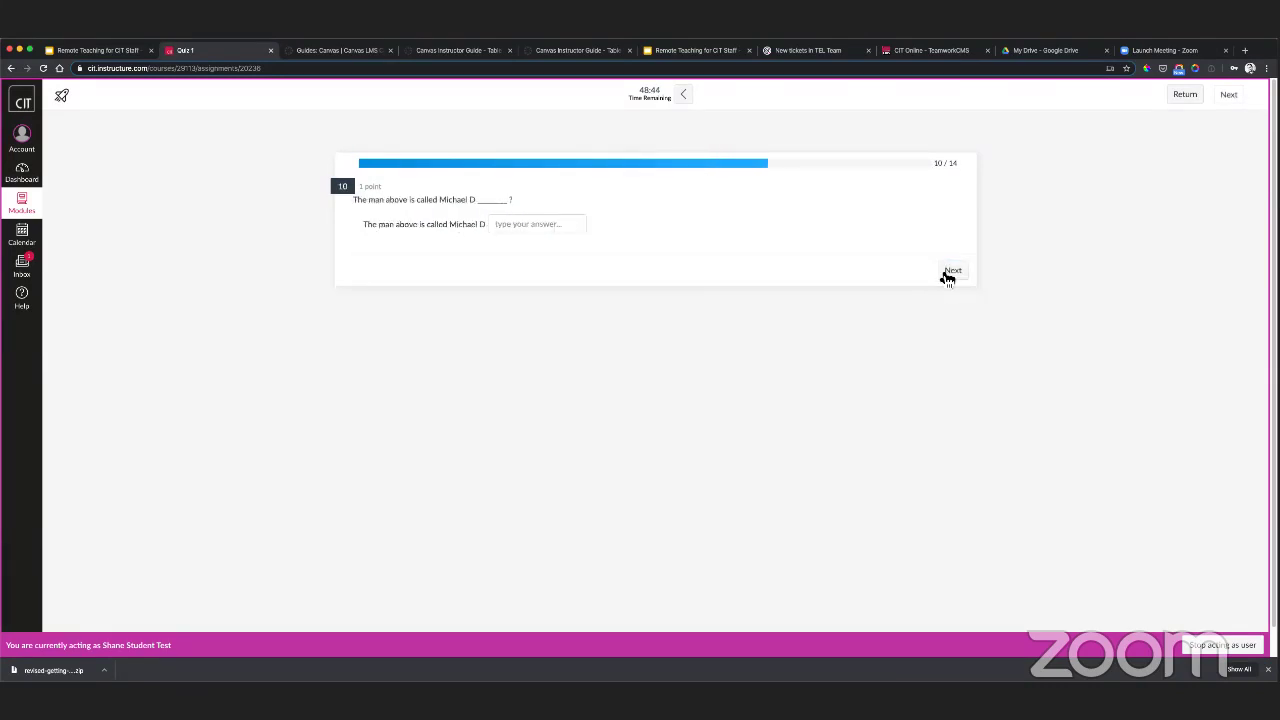
left_click(955, 274)
left_click(955, 272)
- Answer True that CIT is in Cork, mark the Canvas logo on question 14, and submit
left_click(358, 215)
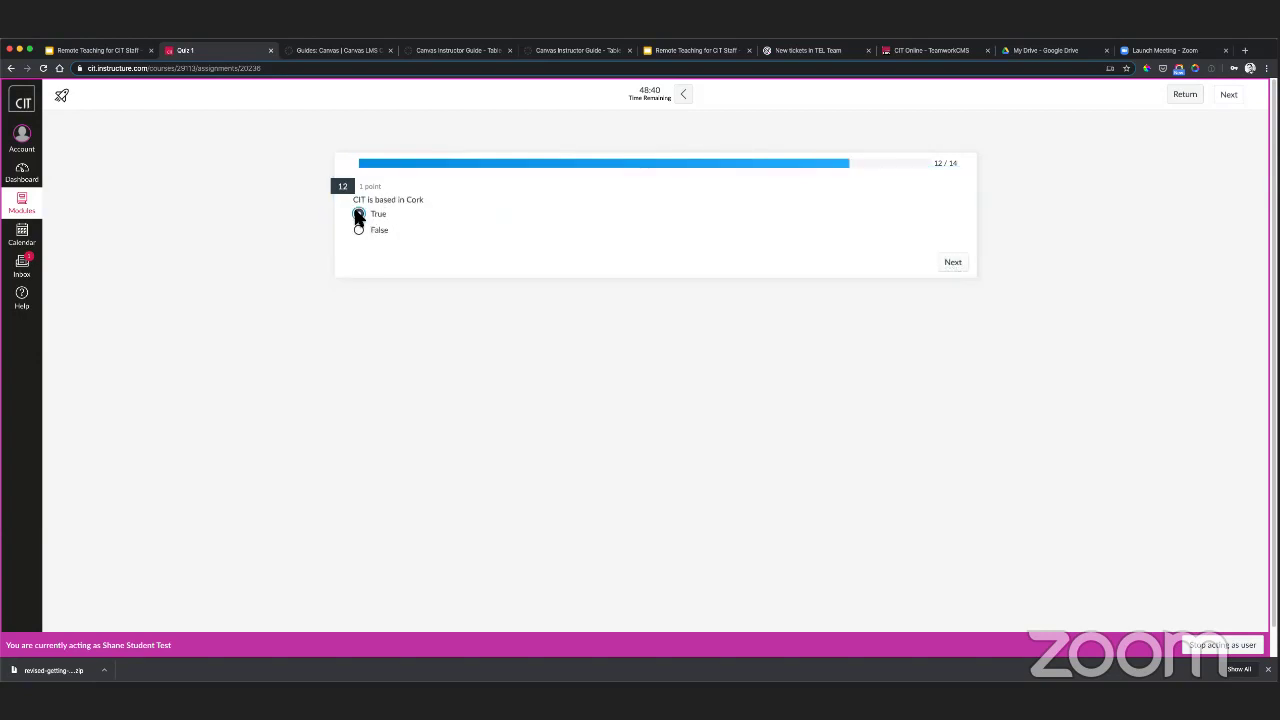
left_click(944, 262)
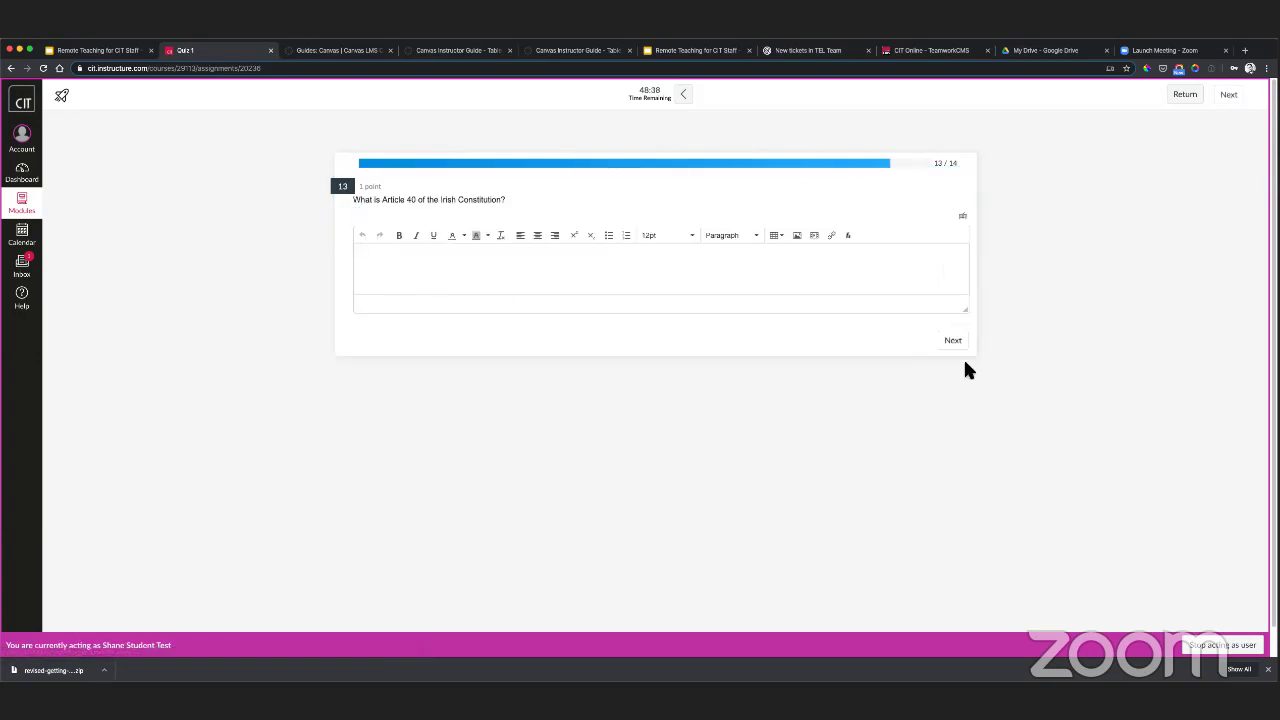
left_click(953, 341)
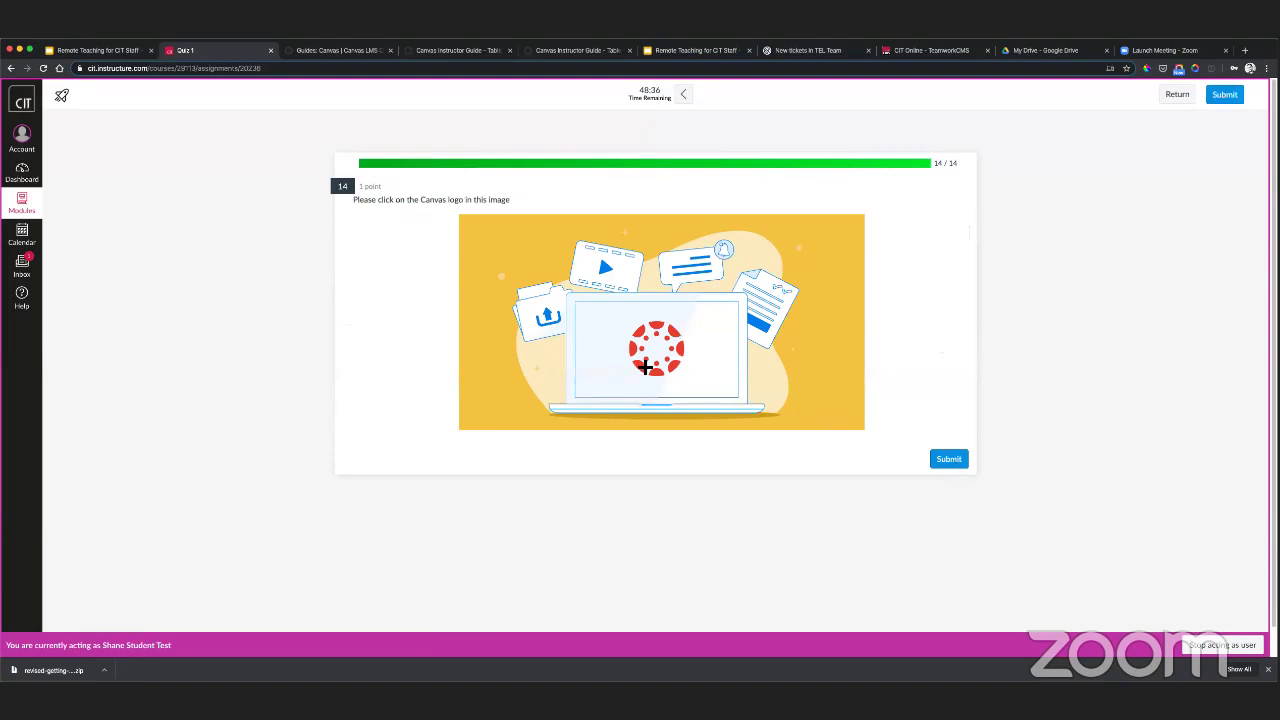
left_click(650, 352)
left_click(955, 462)
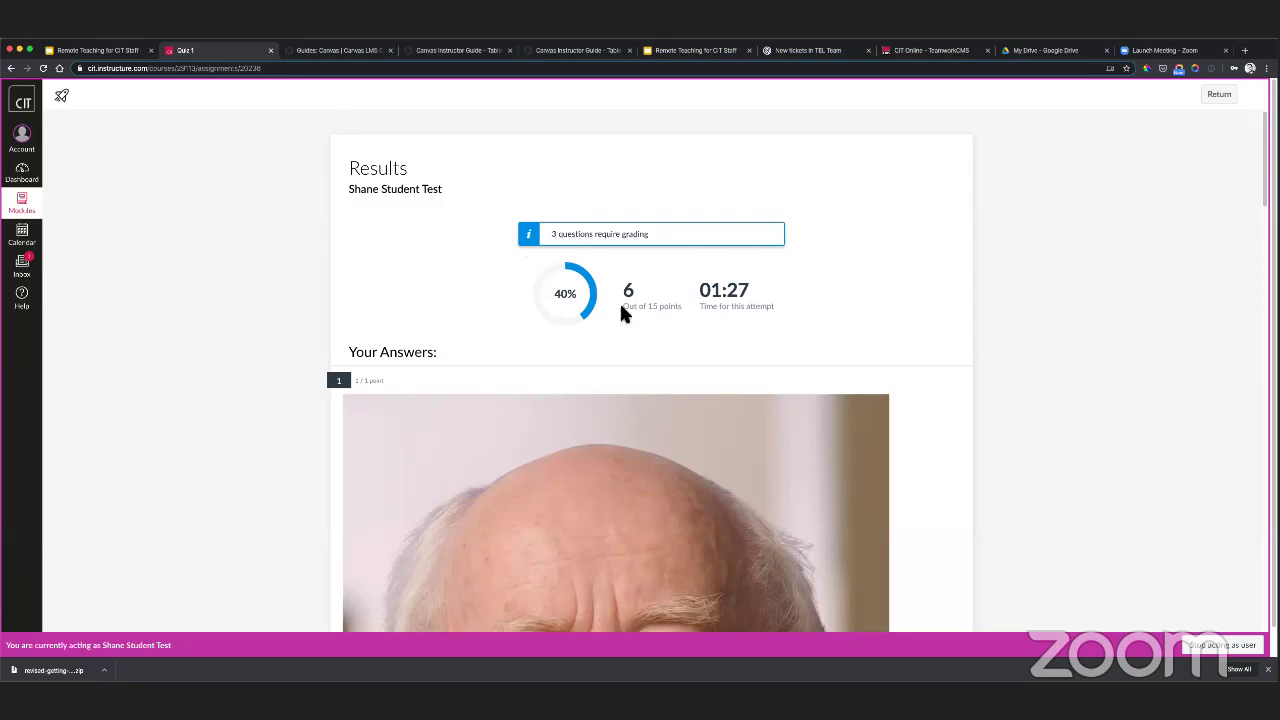
- Review the results noting 3 questions require grading, then return to the Quizzes list
left_click_drag(549, 237, 648, 232)
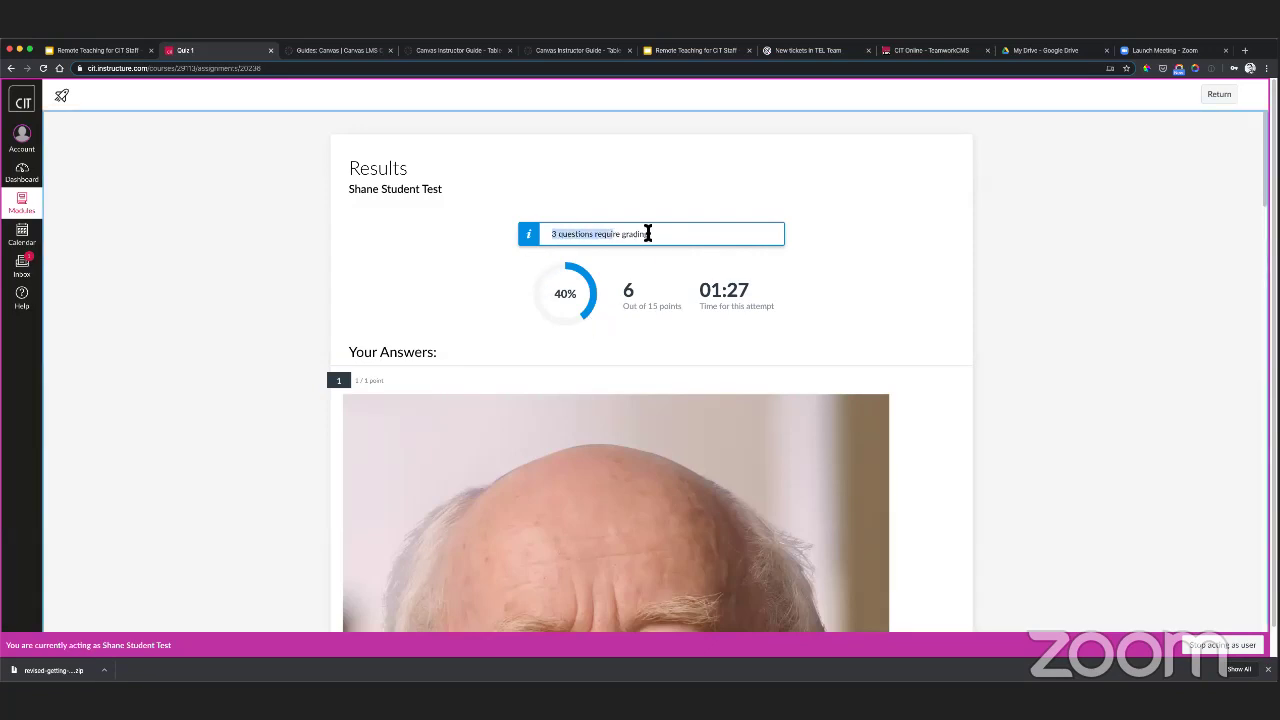
left_click_drag(551, 237, 648, 234)
scroll(649, 308, "down", 20)
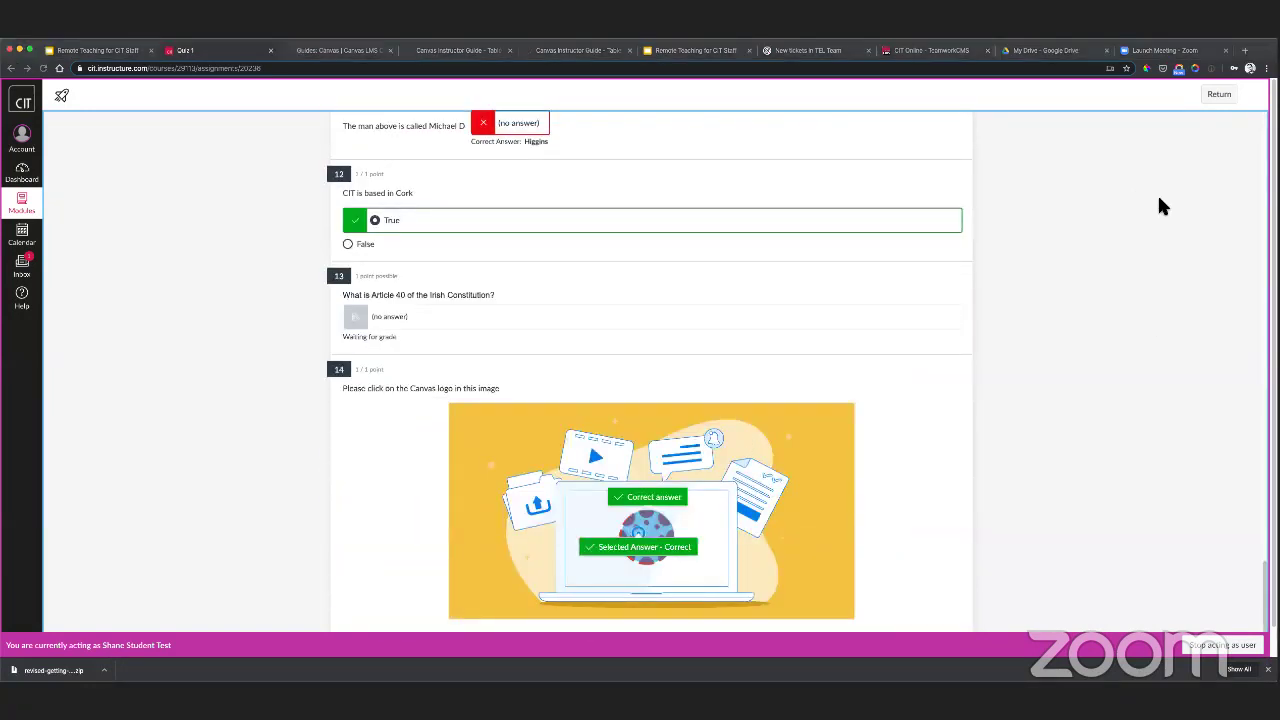
scroll(808, 303, "up", 5)
scroll(808, 300, "up", 20)
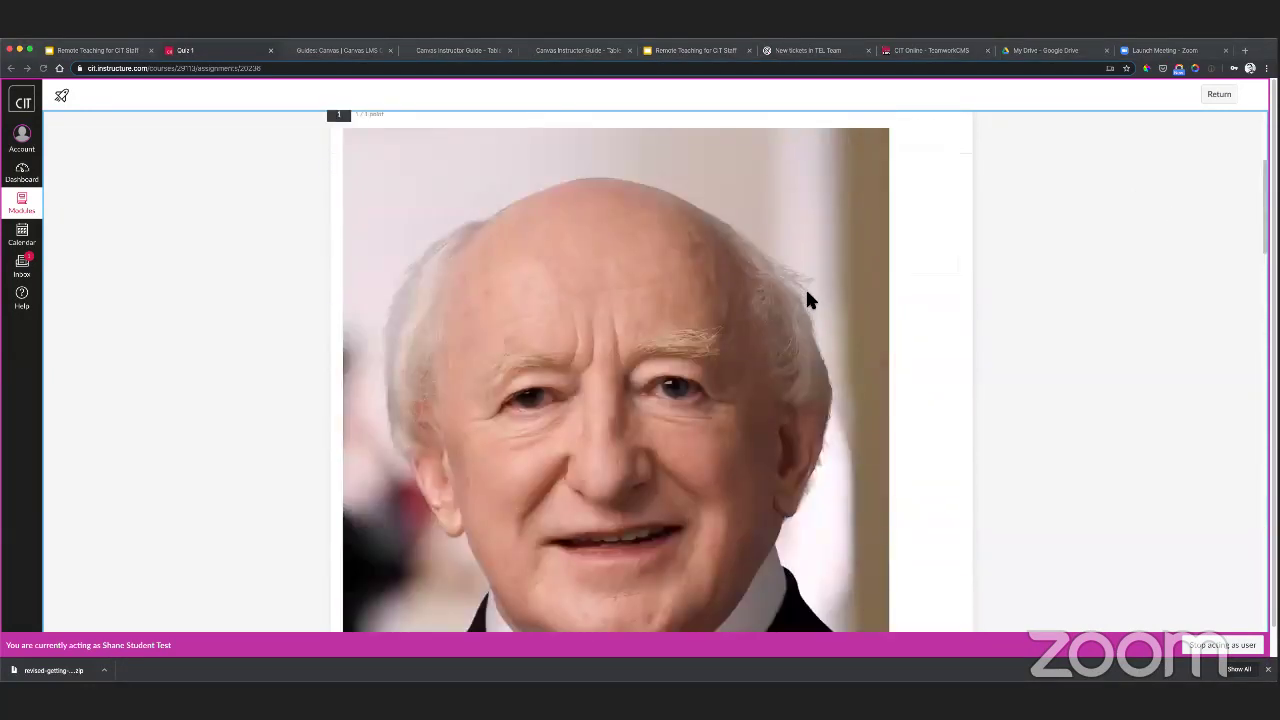
left_click(1219, 94)
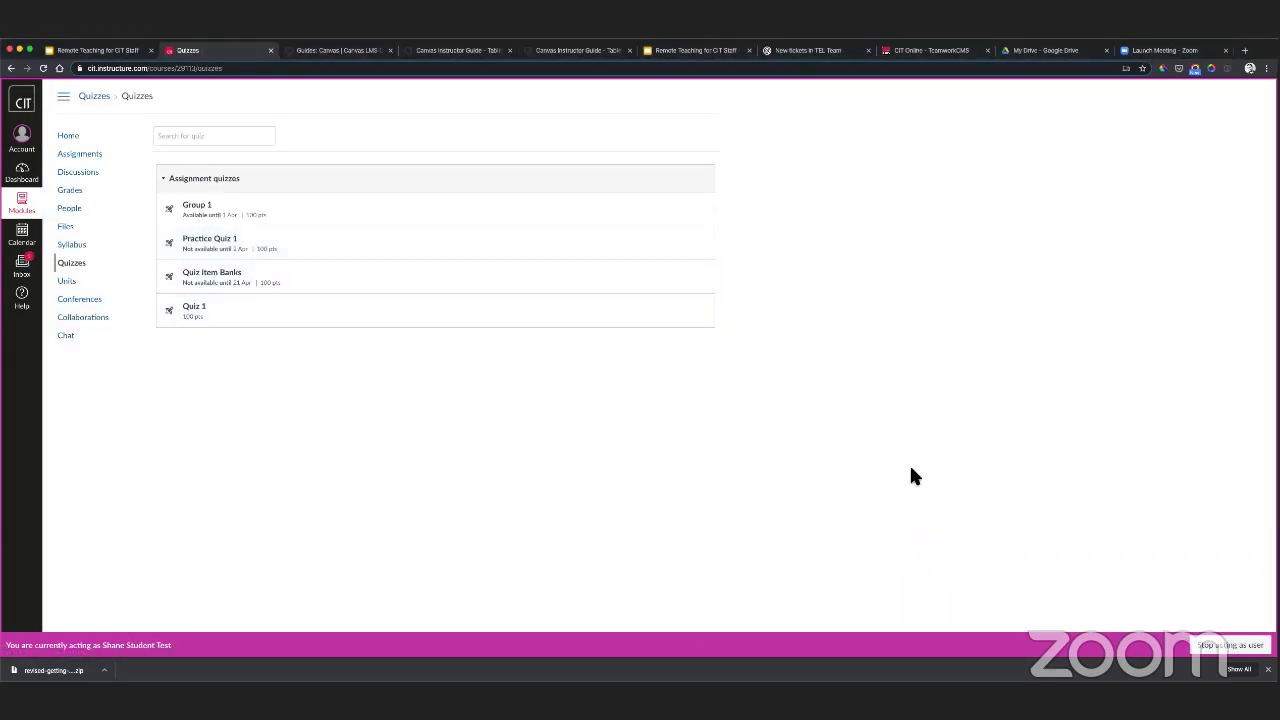
- Stop acting as the test student and open their Quiz 1 grade from Grades in SpeedGrader
left_click(1230, 645)
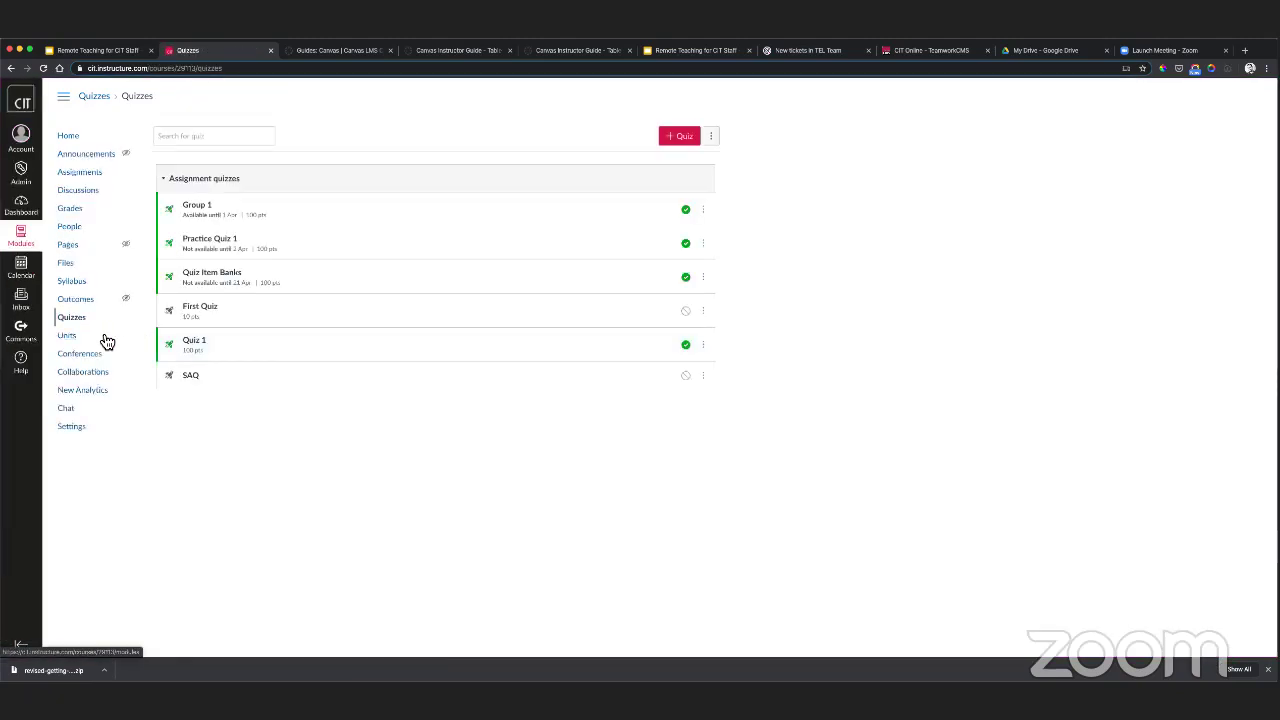
left_click(72, 214)
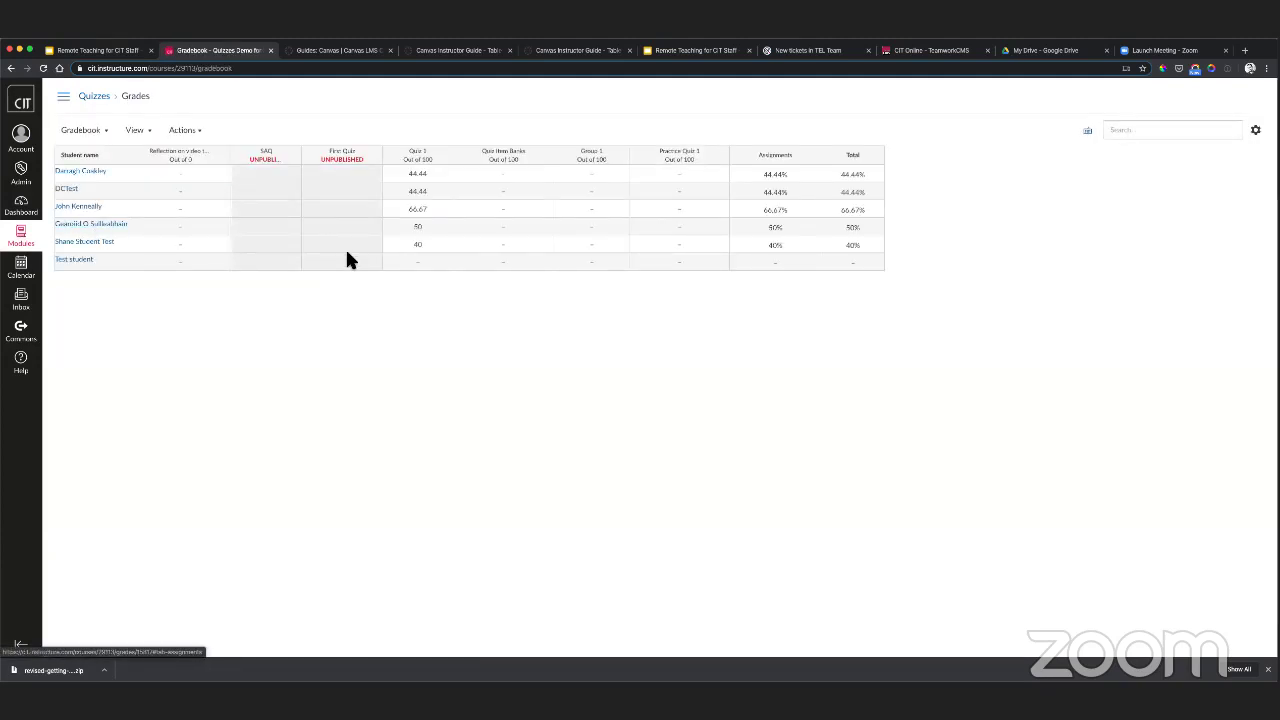
left_click(448, 248)
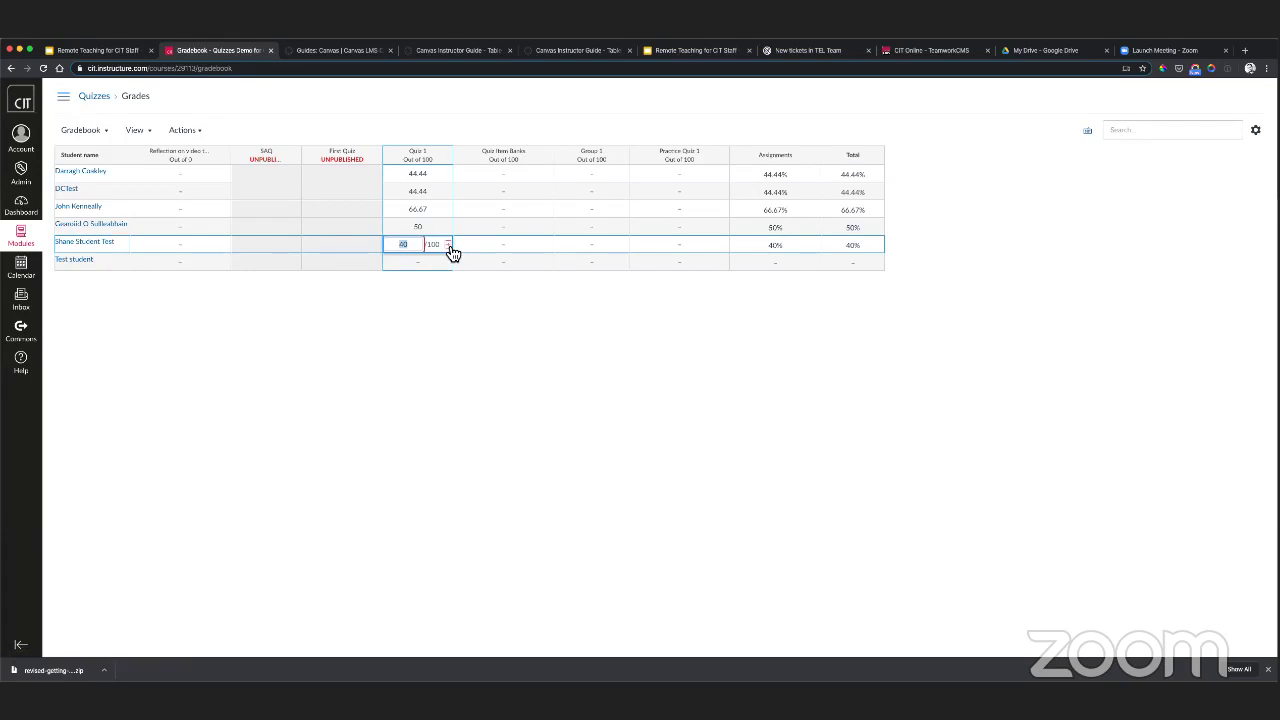
left_click(448, 246)
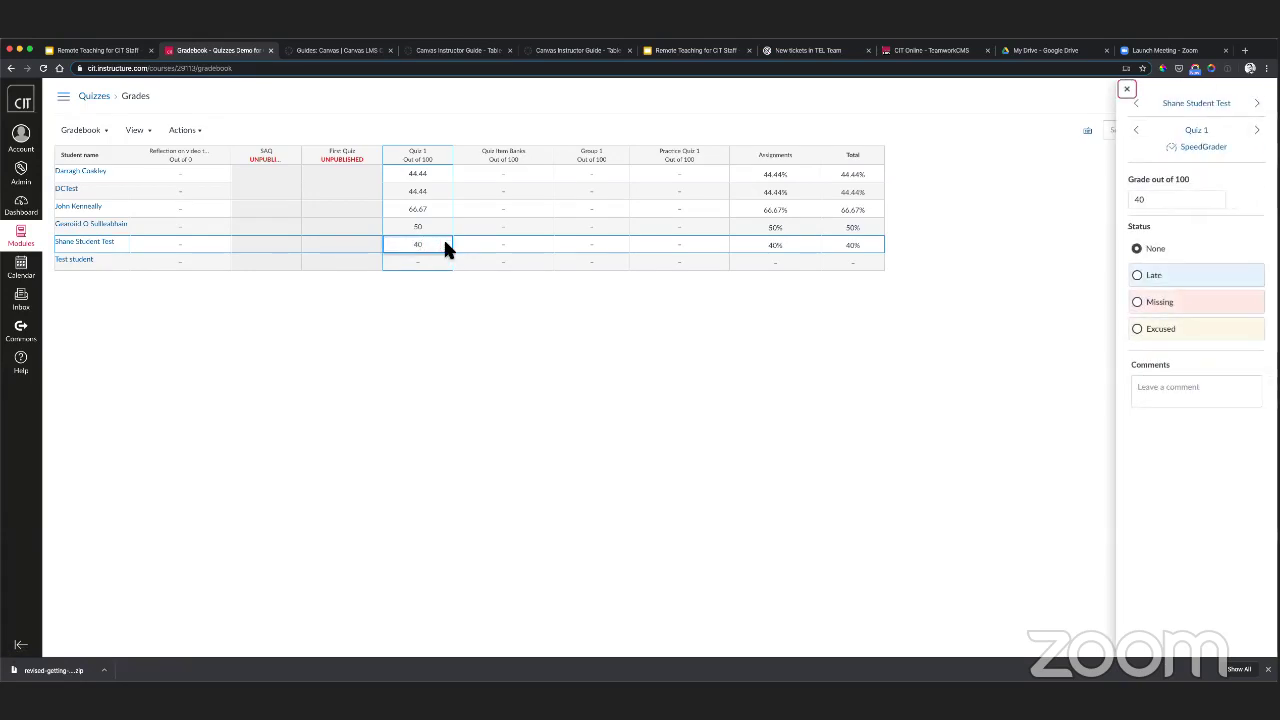
left_click(1218, 149)
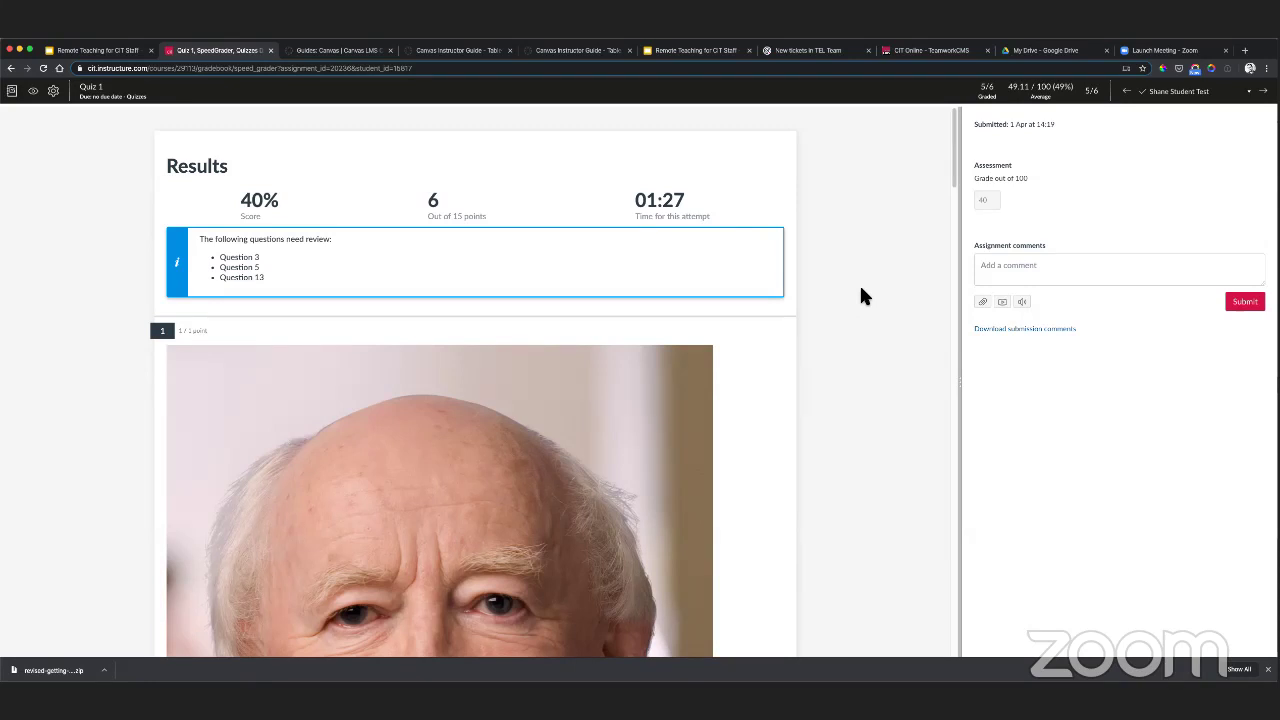
left_click(952, 119)
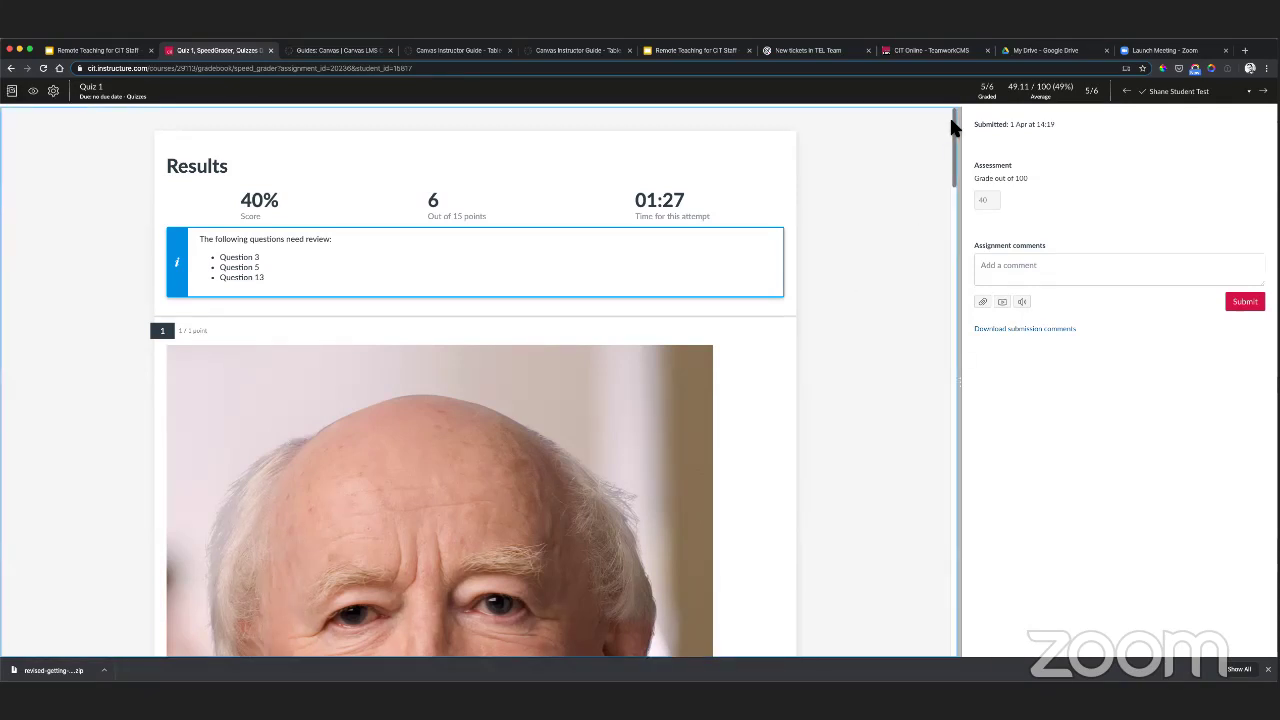
left_click_drag(951, 117, 957, 329)
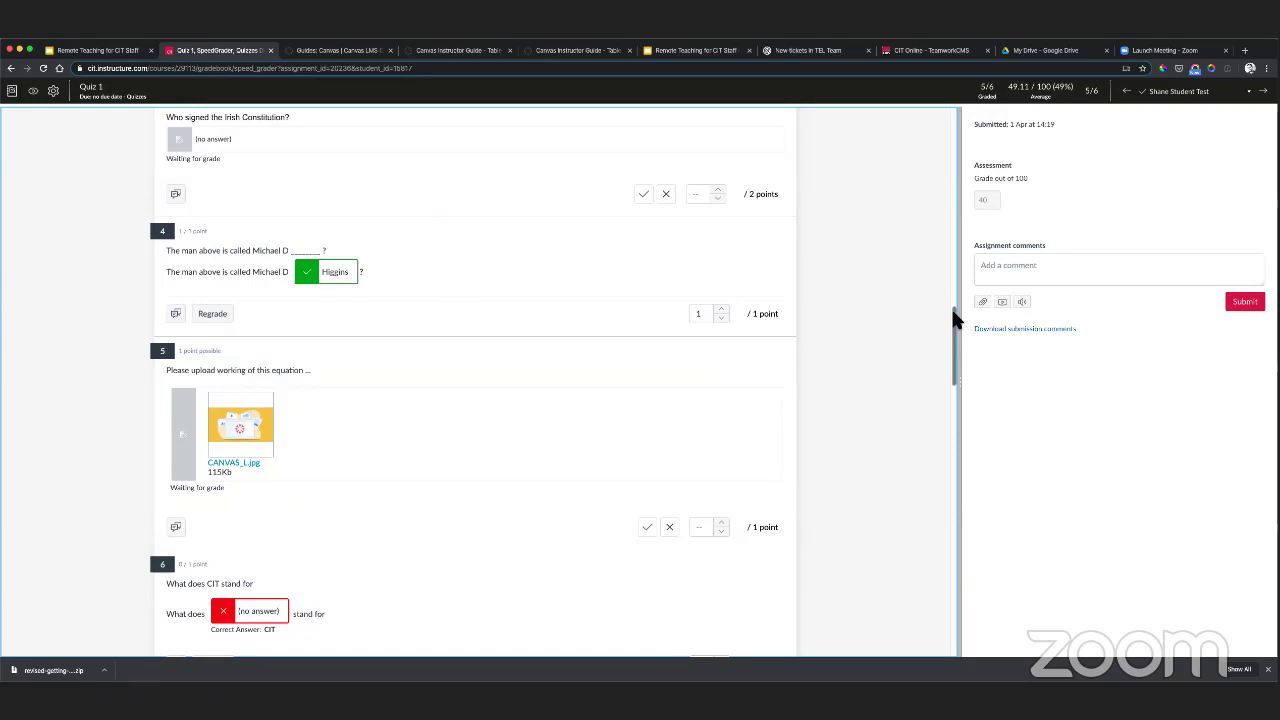
left_click_drag(951, 320, 949, 565)
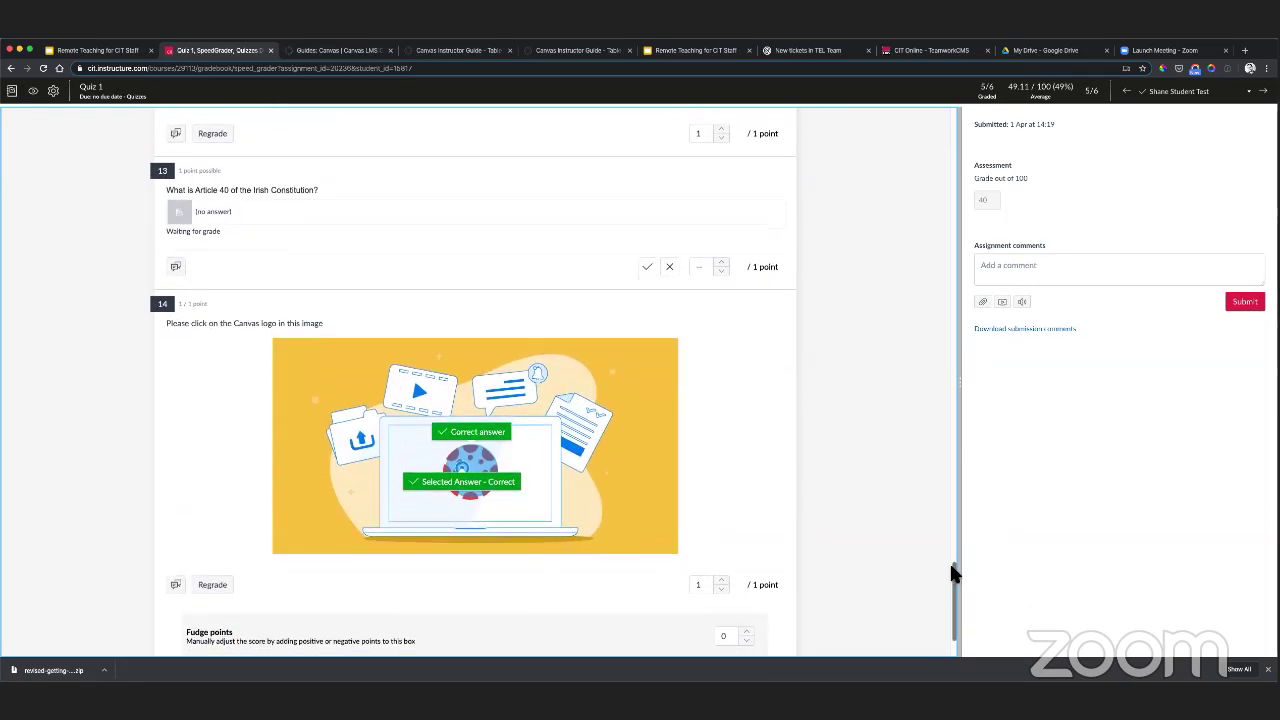
scroll(955, 575, "up", 1)
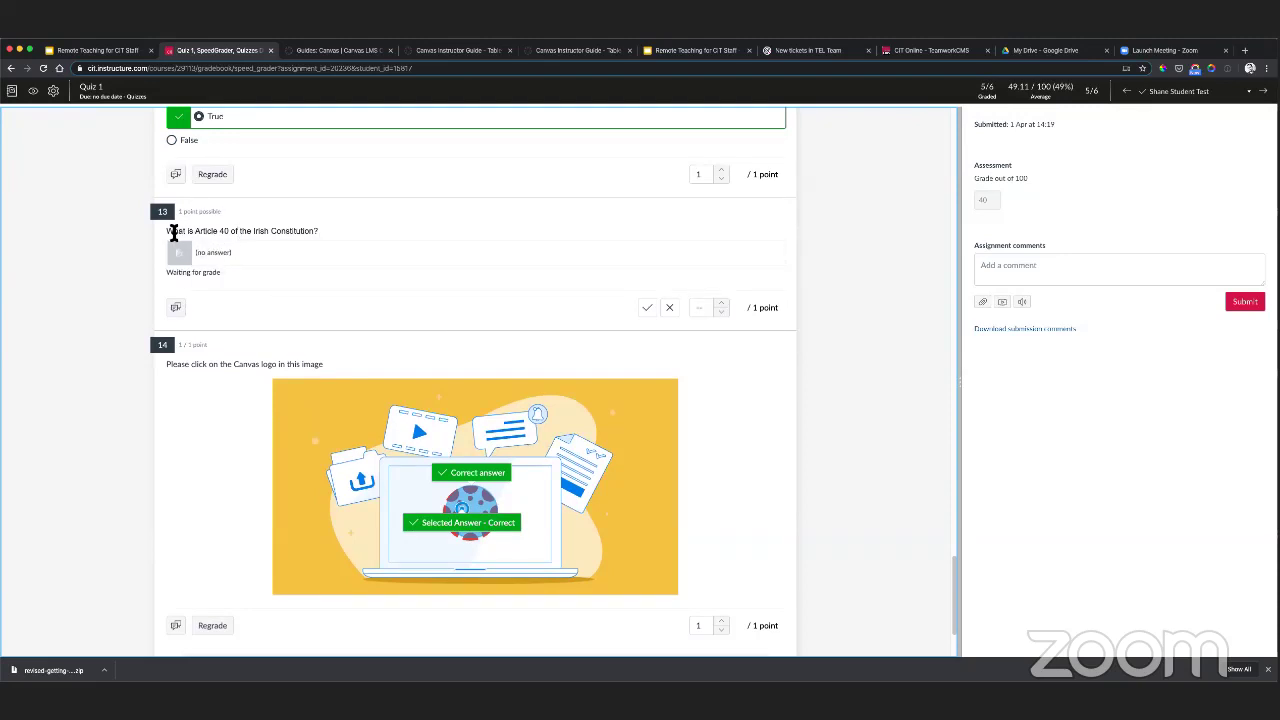
left_click_drag(173, 231, 312, 234)
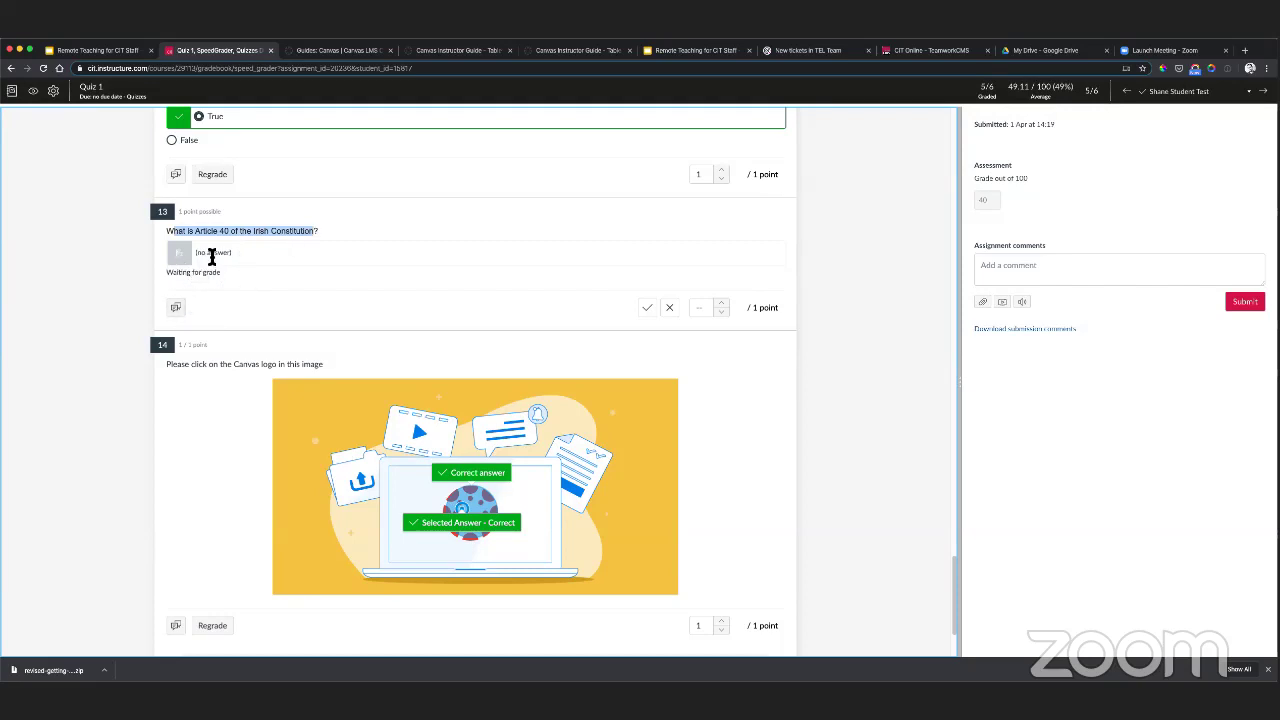
left_click(288, 254)
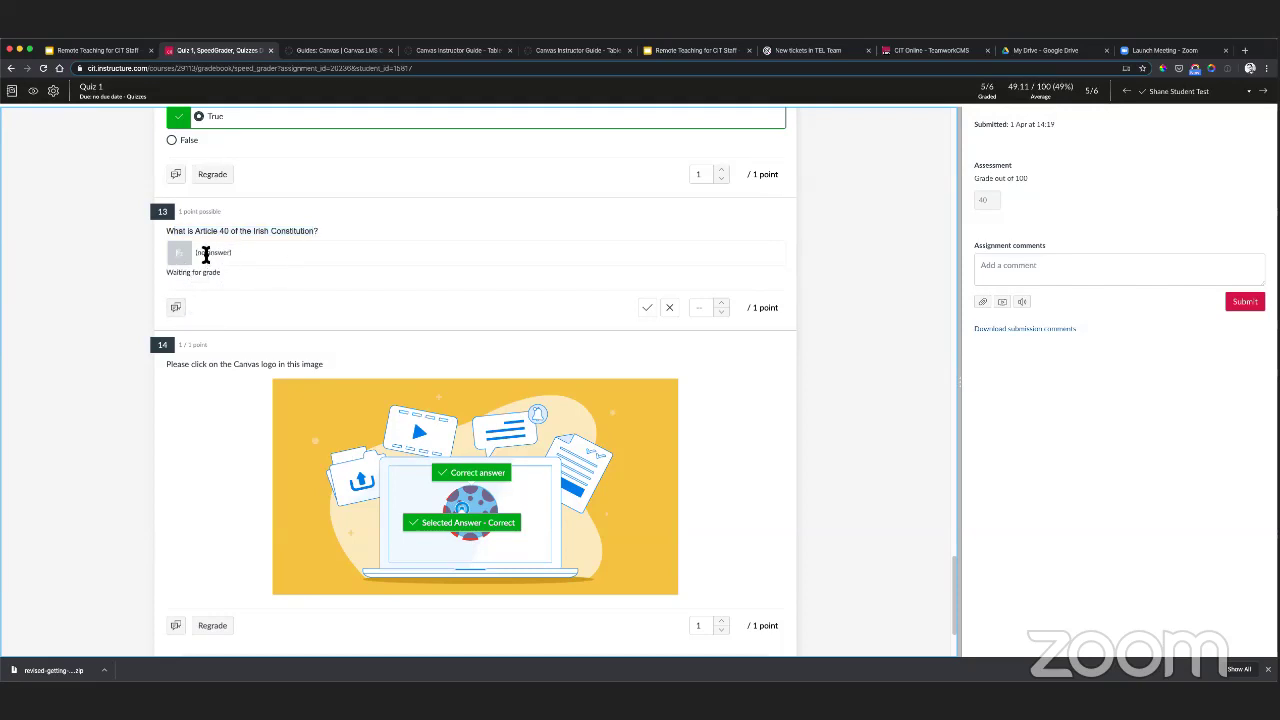
left_click(175, 310)
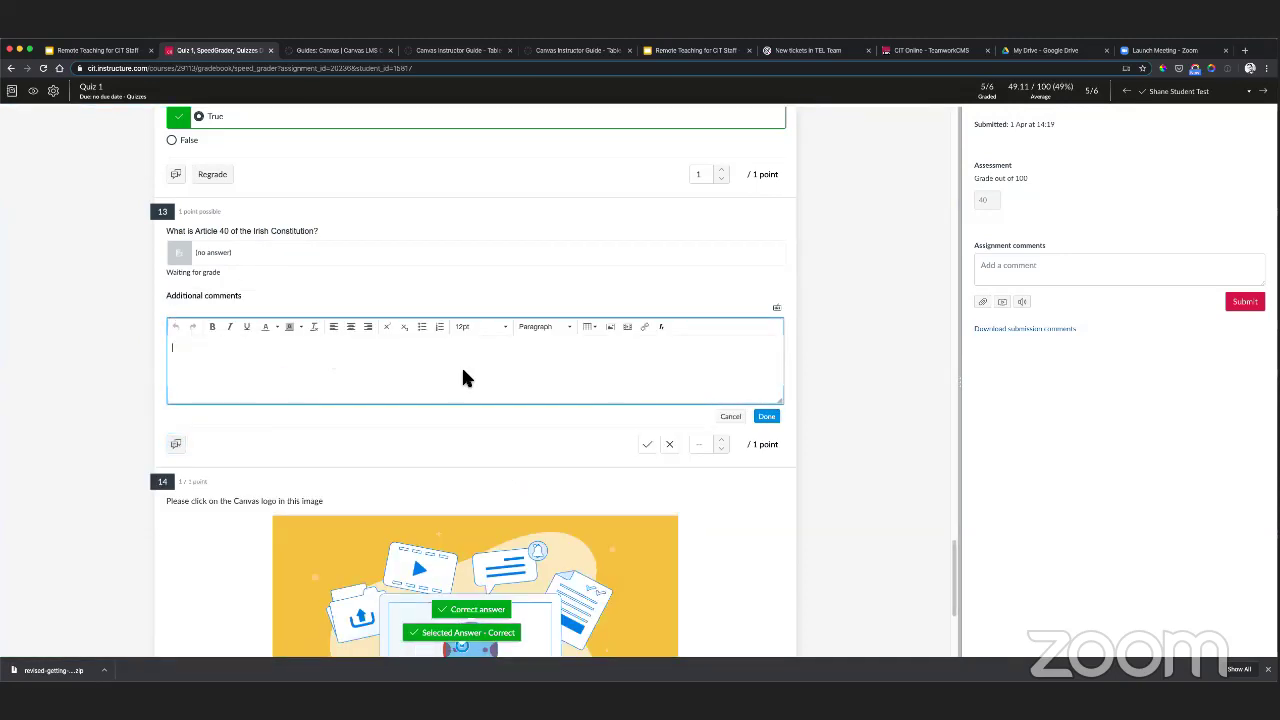
left_click(730, 417)
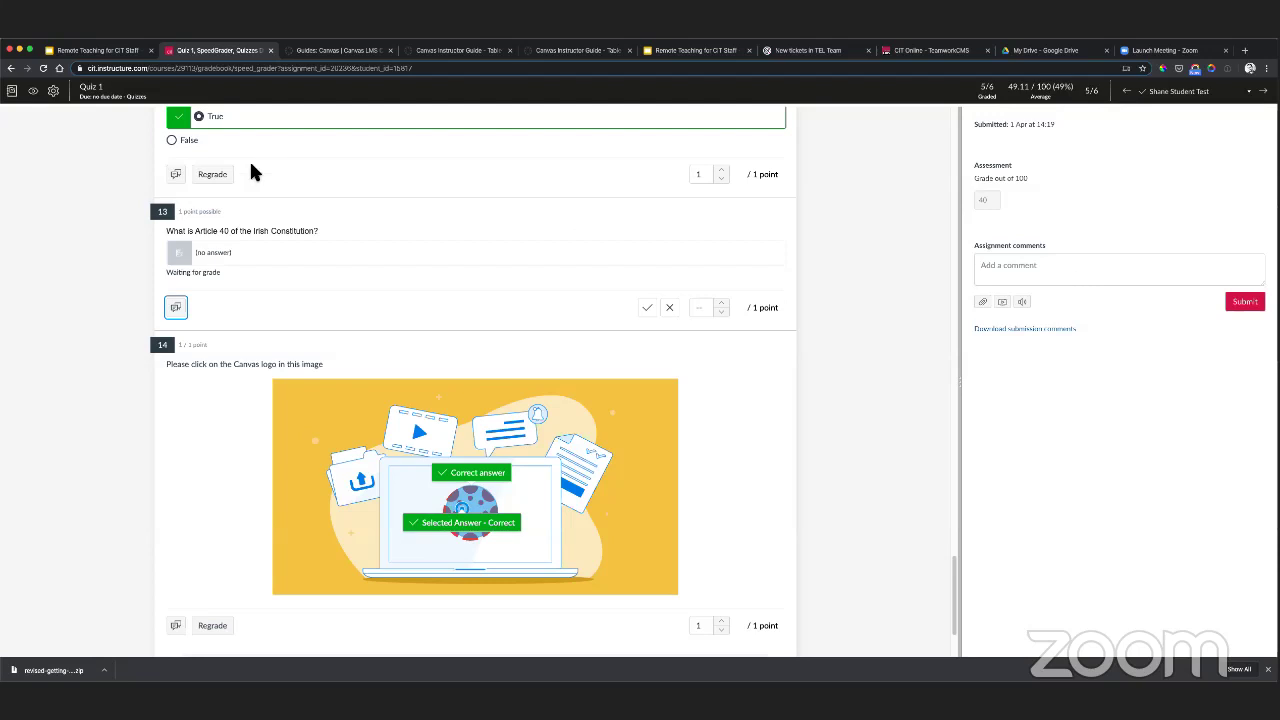
- Bring up the Hide marks option for Quiz 1 but close it without hiding the marks
left_click(35, 94)
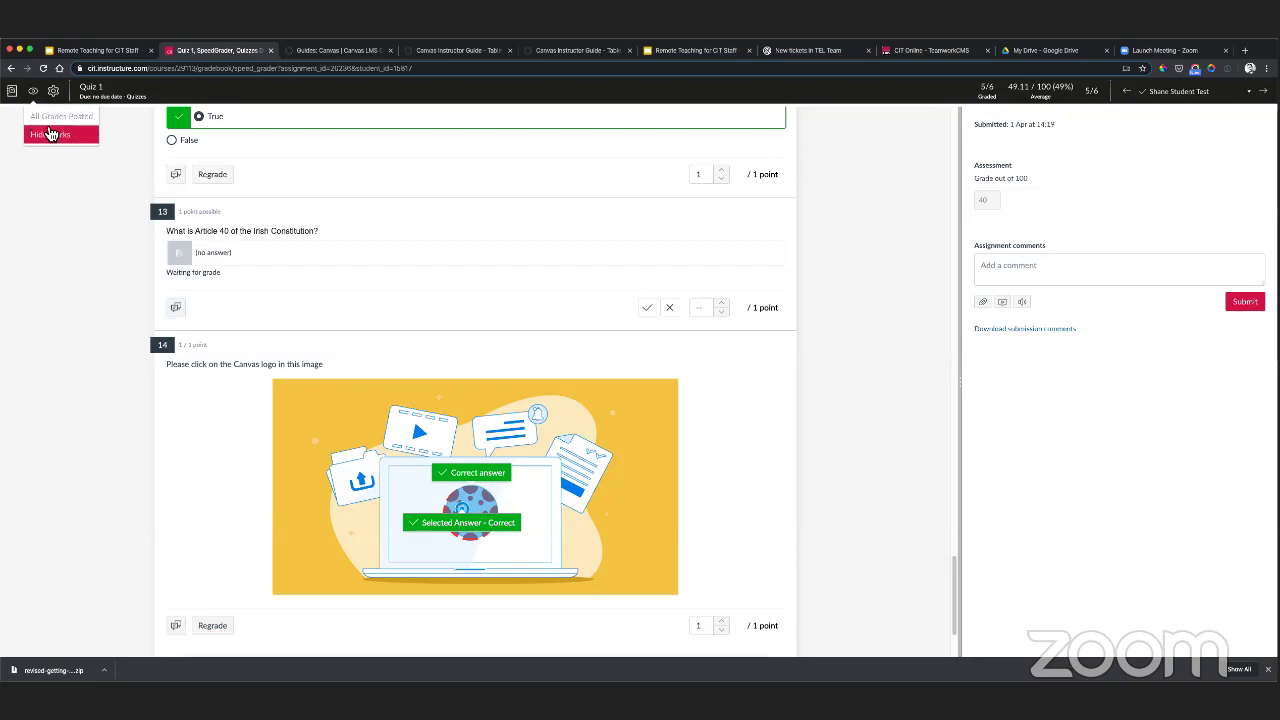
left_click(56, 135)
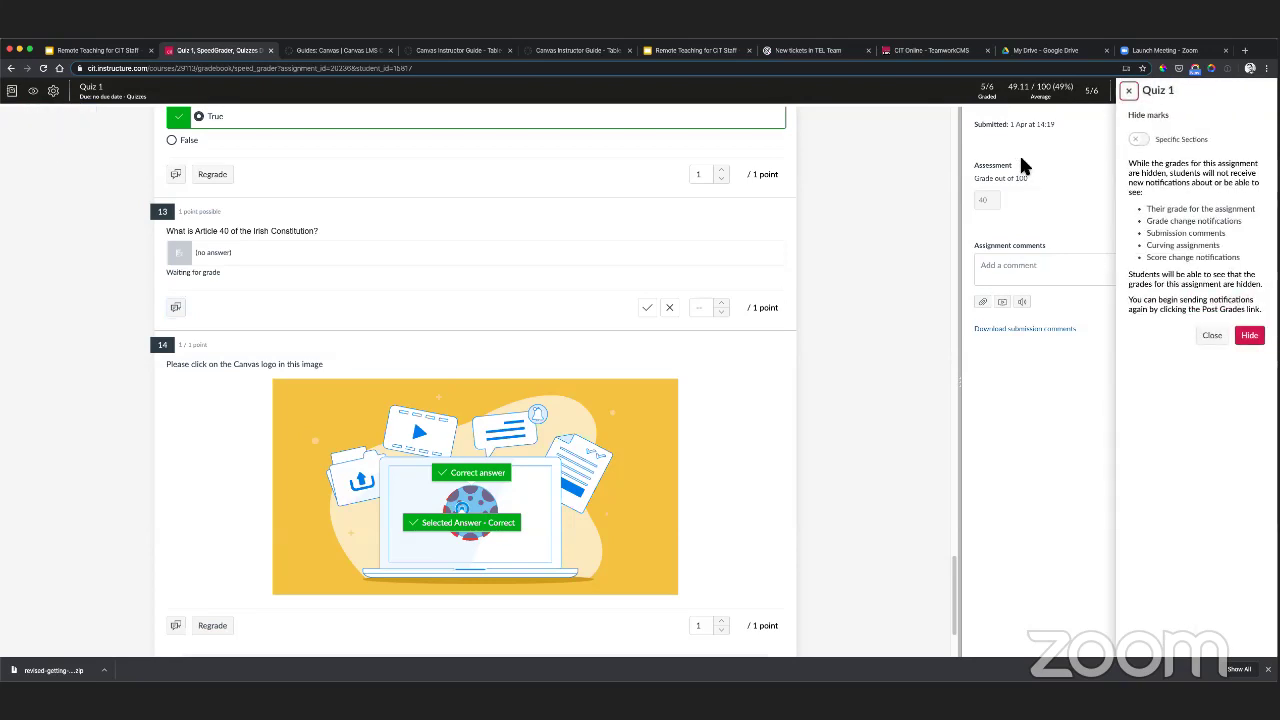
left_click(1128, 90)
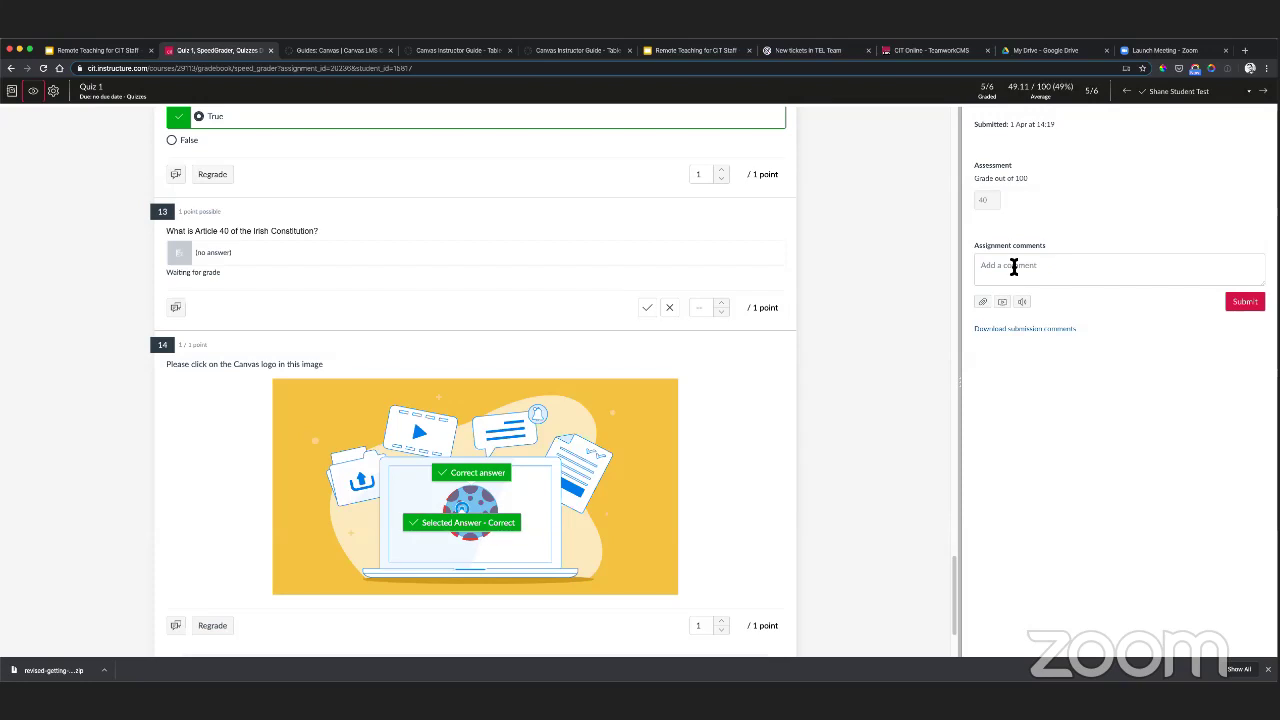
- Start an overall assignment comment, then return to the course gradebook
left_click(1013, 267)
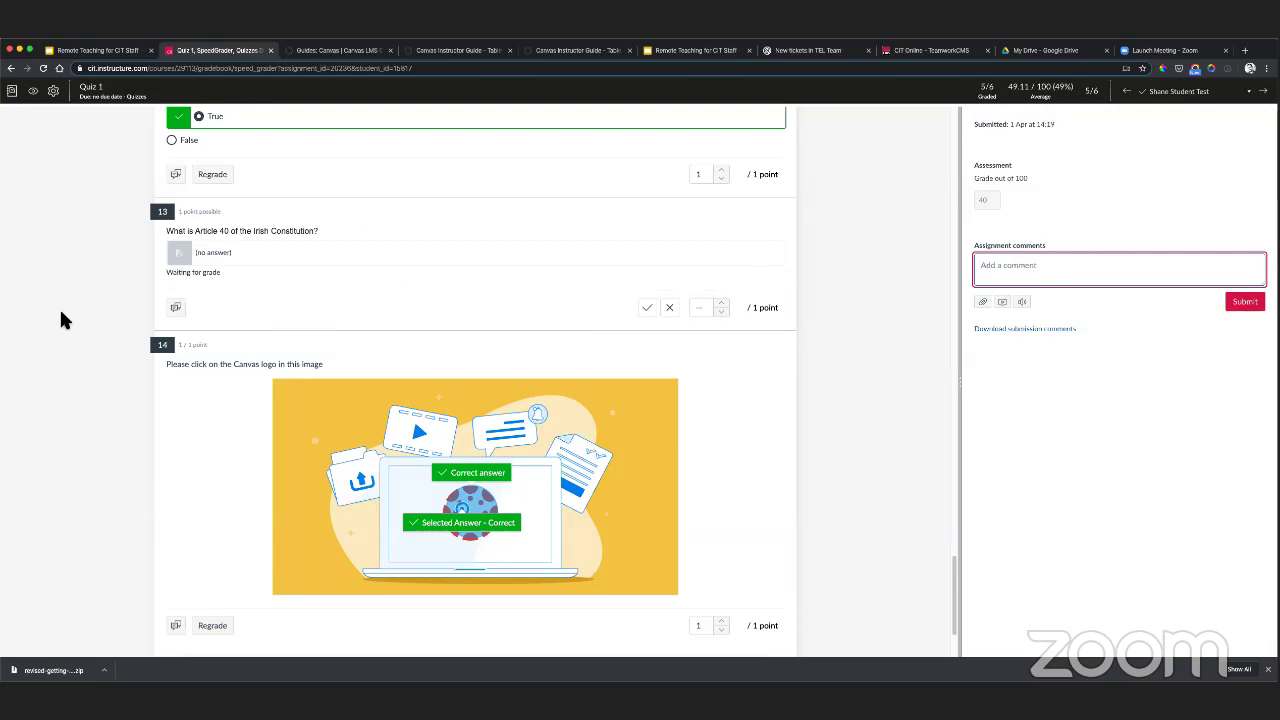
scroll(60, 320, "up", 3)
left_click(18, 95)
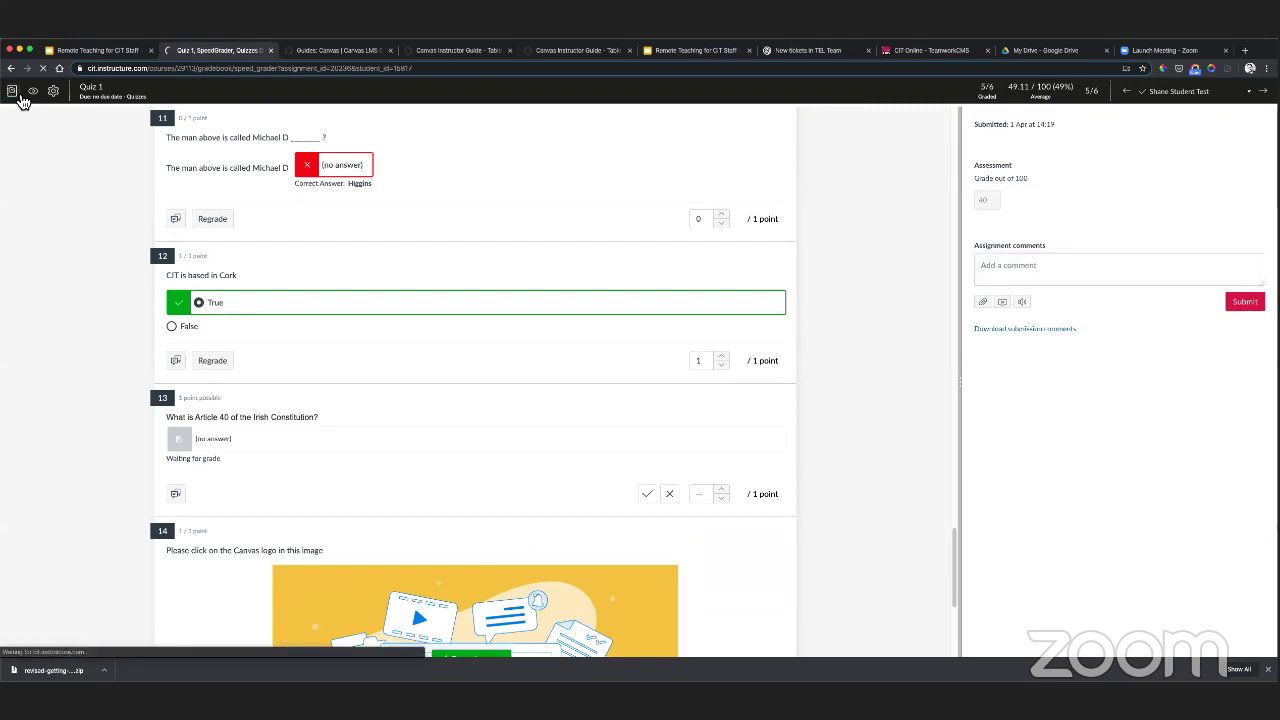
- Go to the Quizzes Demo for CIT Staff course, open Quiz 1 and view its Settings
left_click(16, 240)
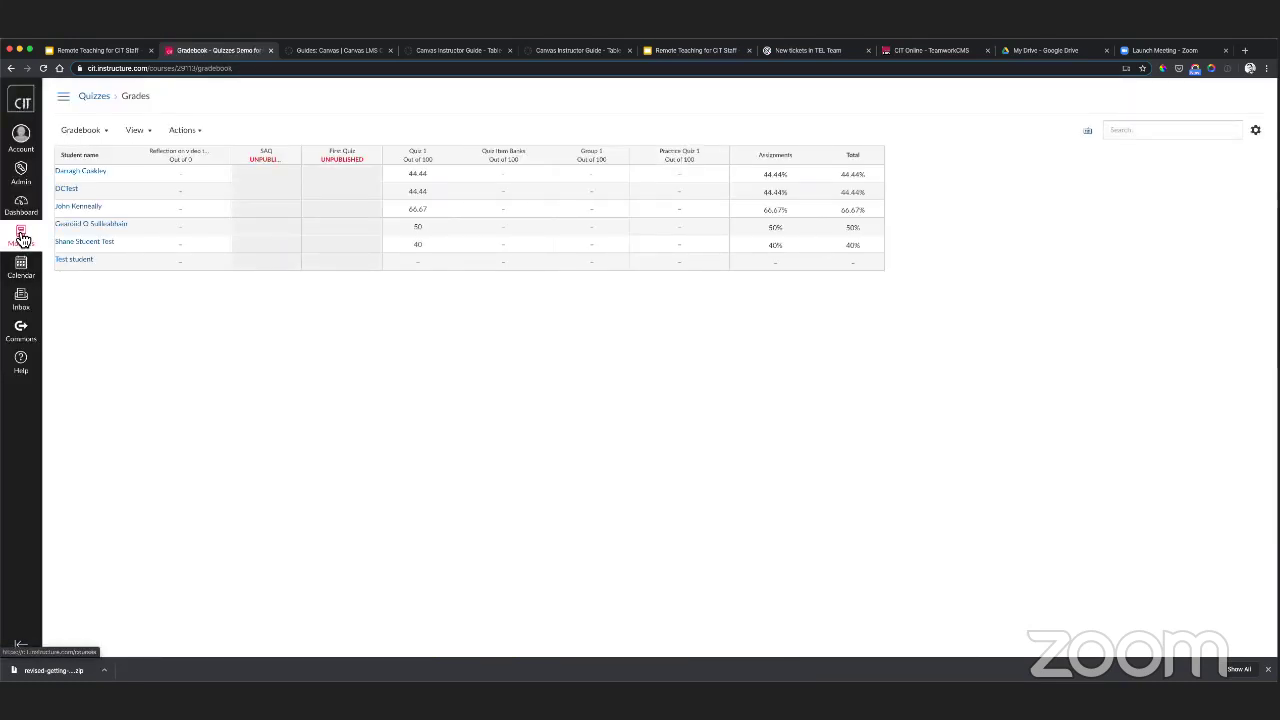
left_click(94, 183)
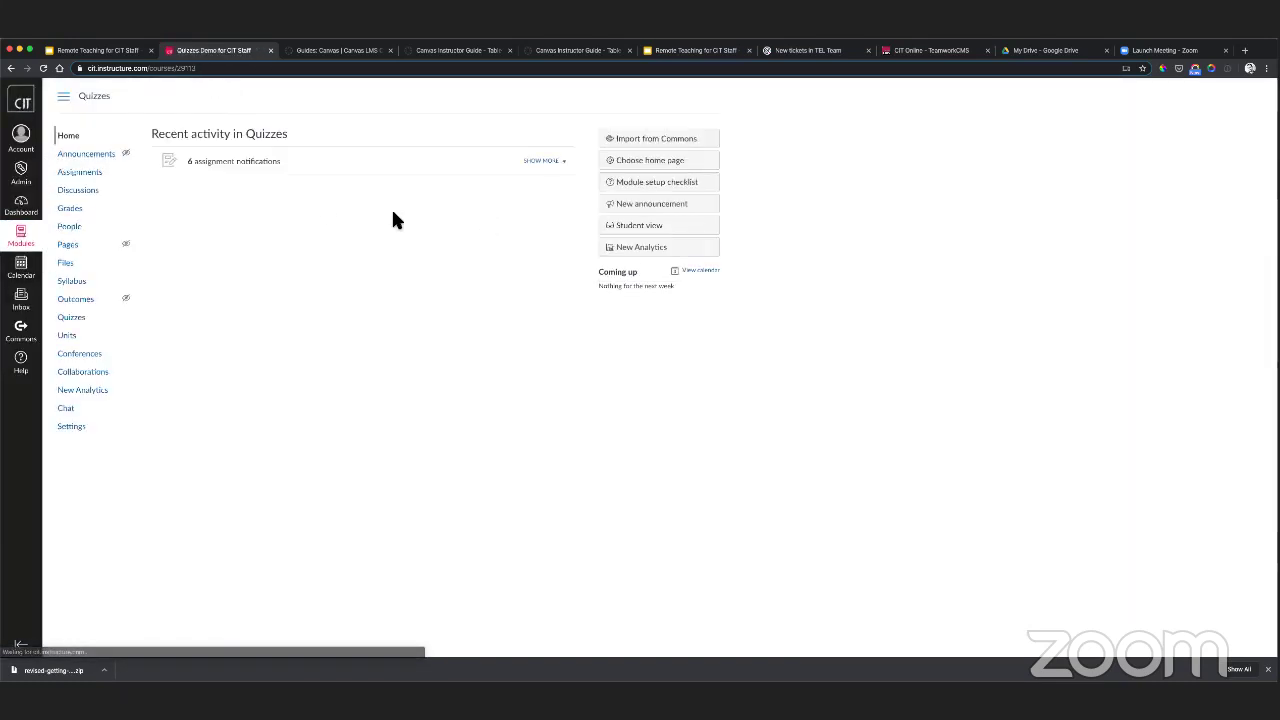
left_click(77, 319)
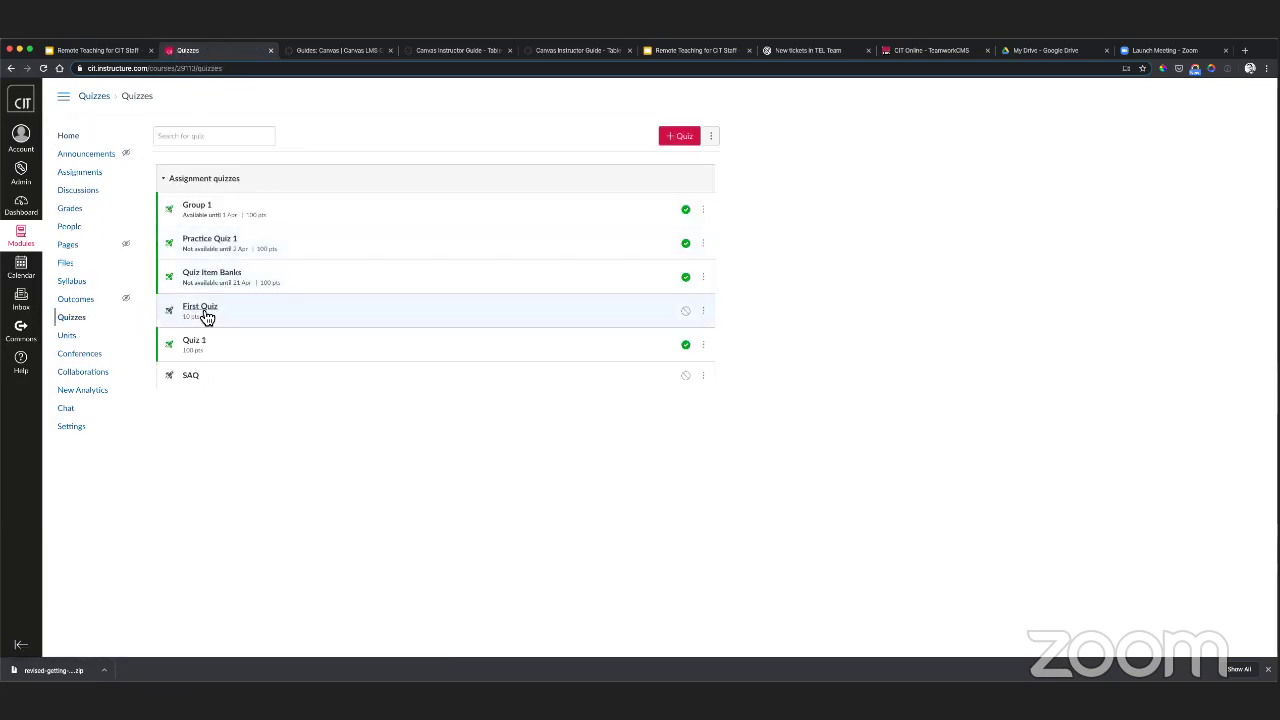
left_click(195, 341)
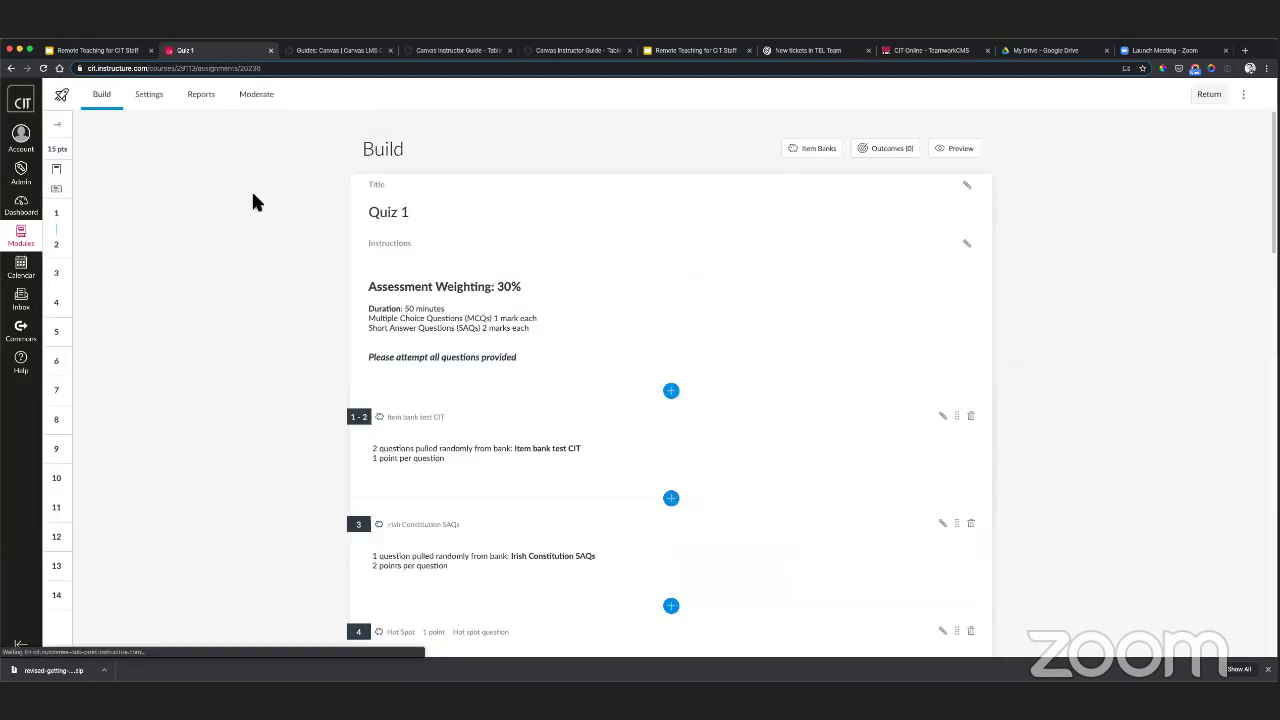
left_click(149, 100)
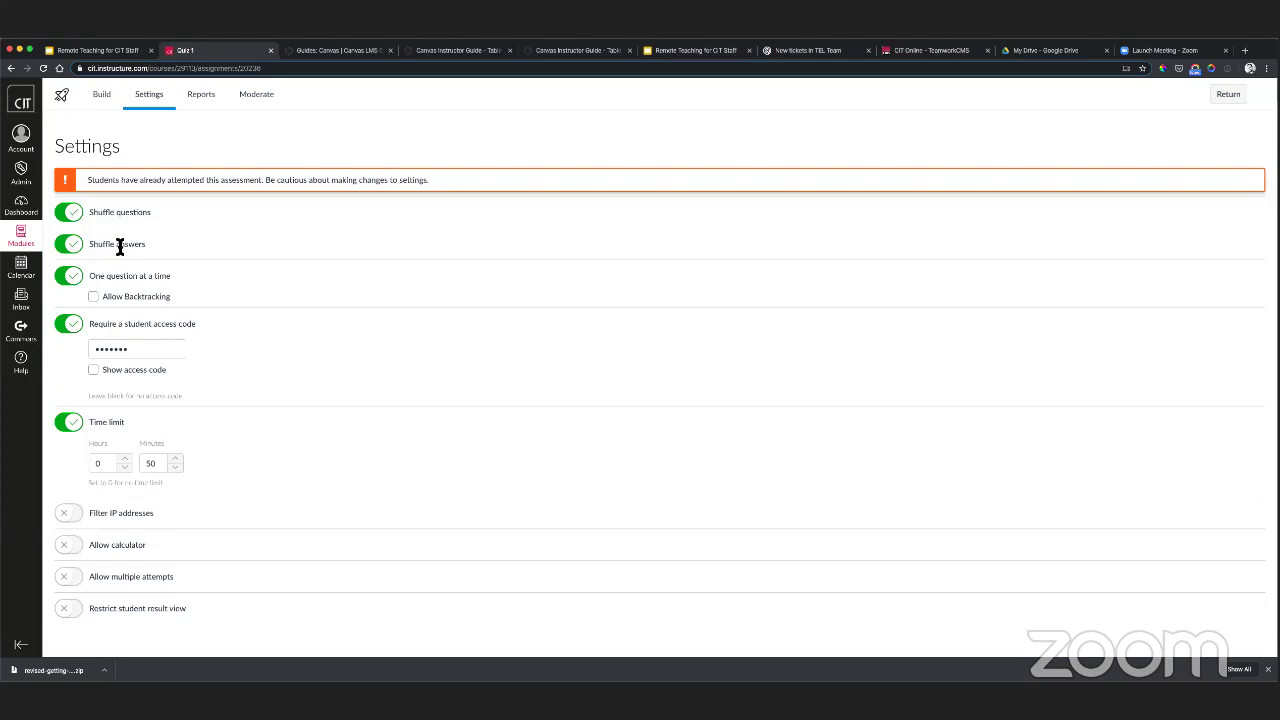
- Keep one question at a time and stop students returning to earlier questions
left_click(72, 281)
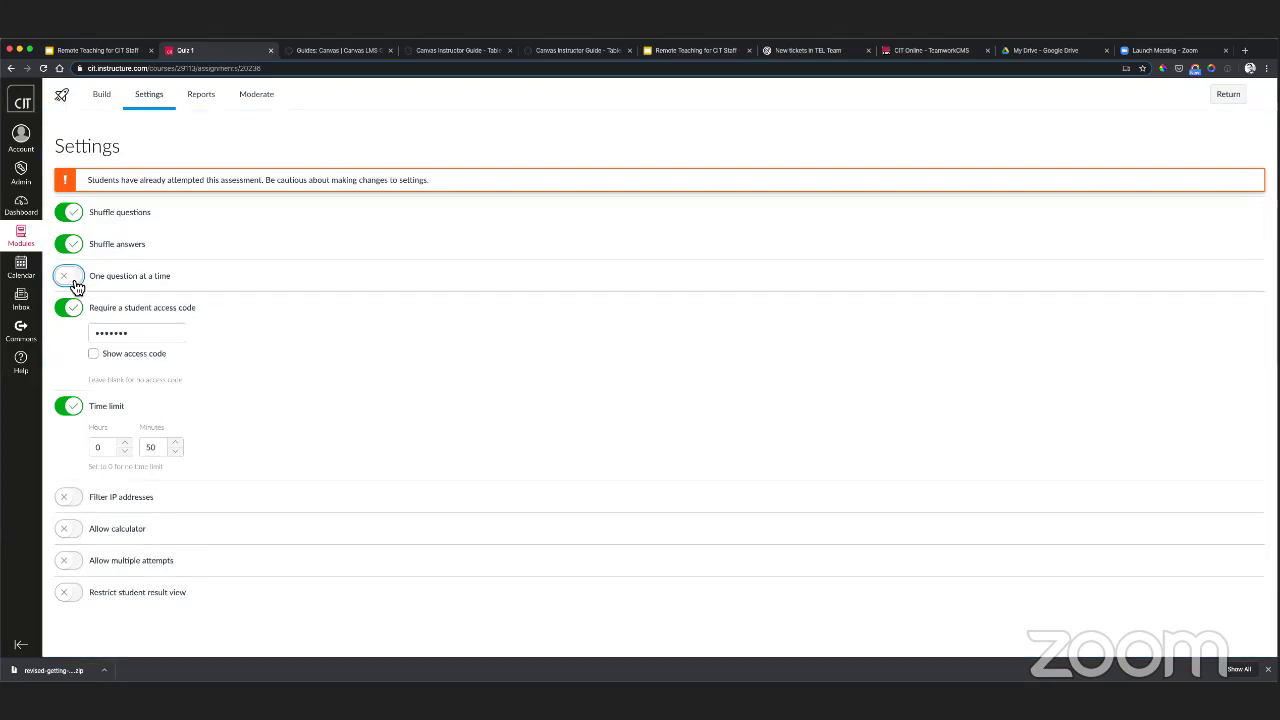
left_click(107, 277)
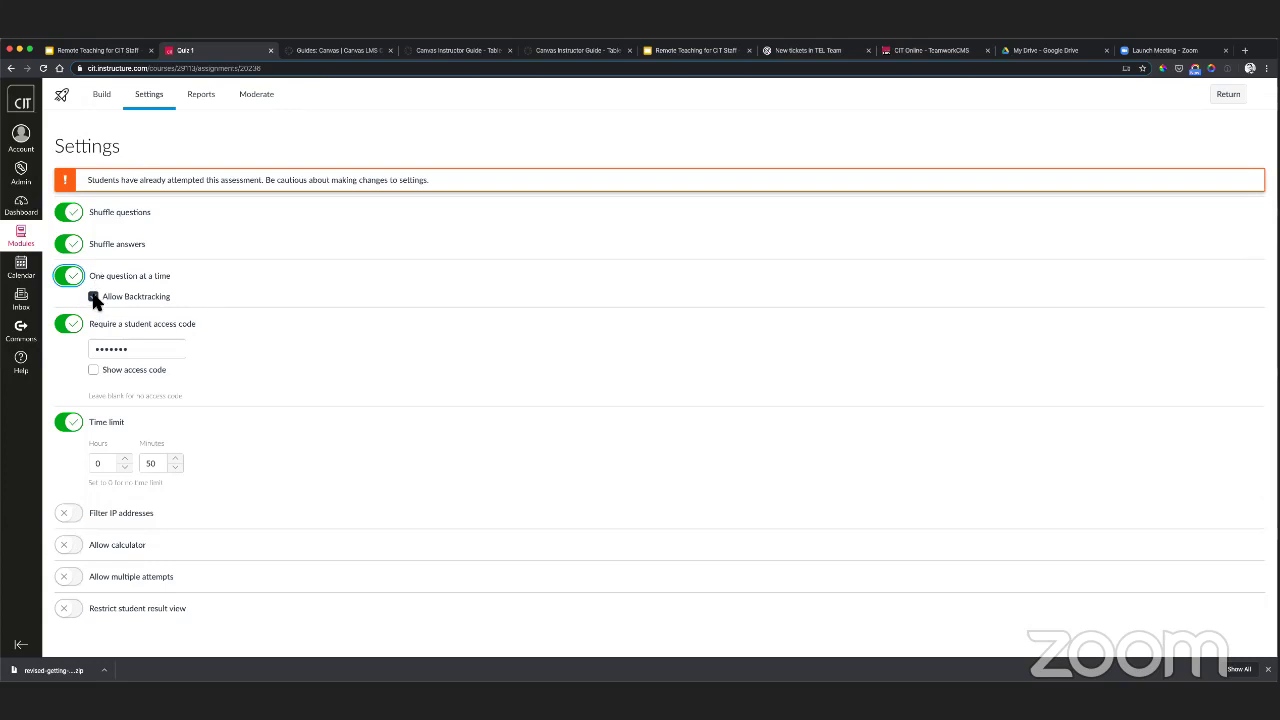
left_click(95, 302)
left_click(94, 298)
- Leave students' view of their results unrestricted after briefly toggling the restriction
left_click(74, 612)
scroll(190, 530, "down", 2)
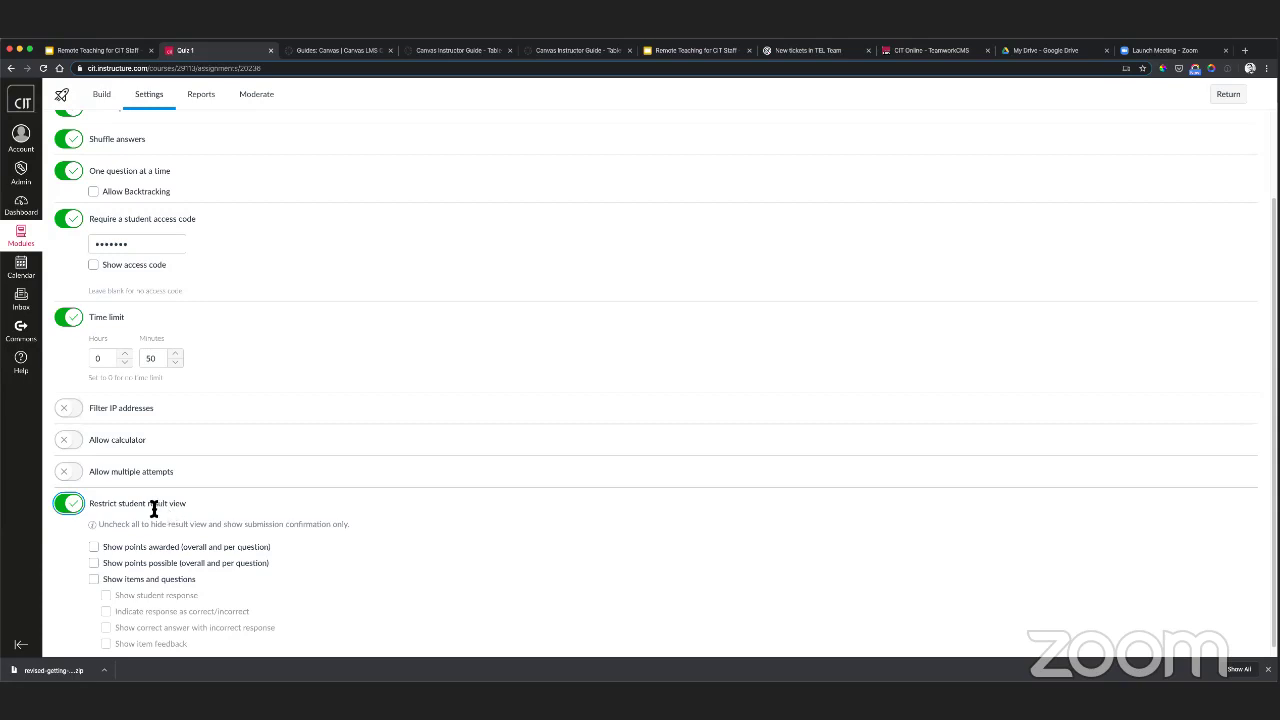
left_click(78, 510)
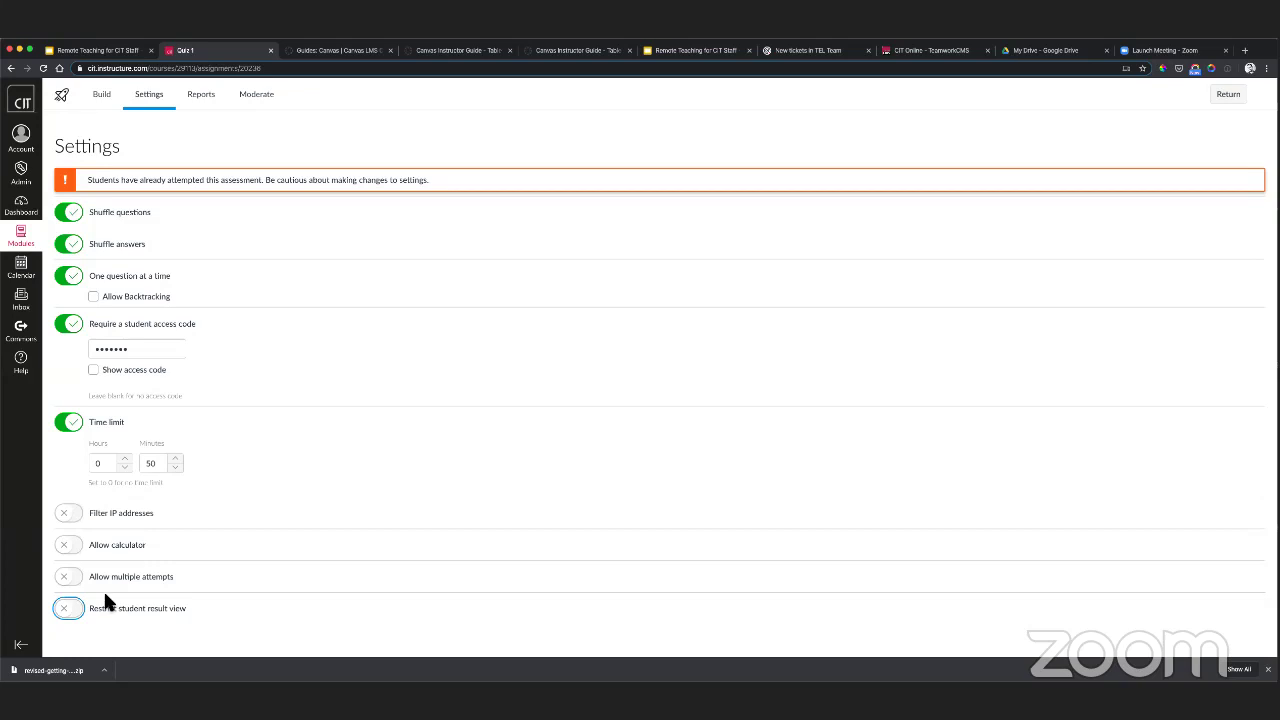
- Switch multiple attempts off for Quiz 1 and go to its Reports page
left_click(78, 579)
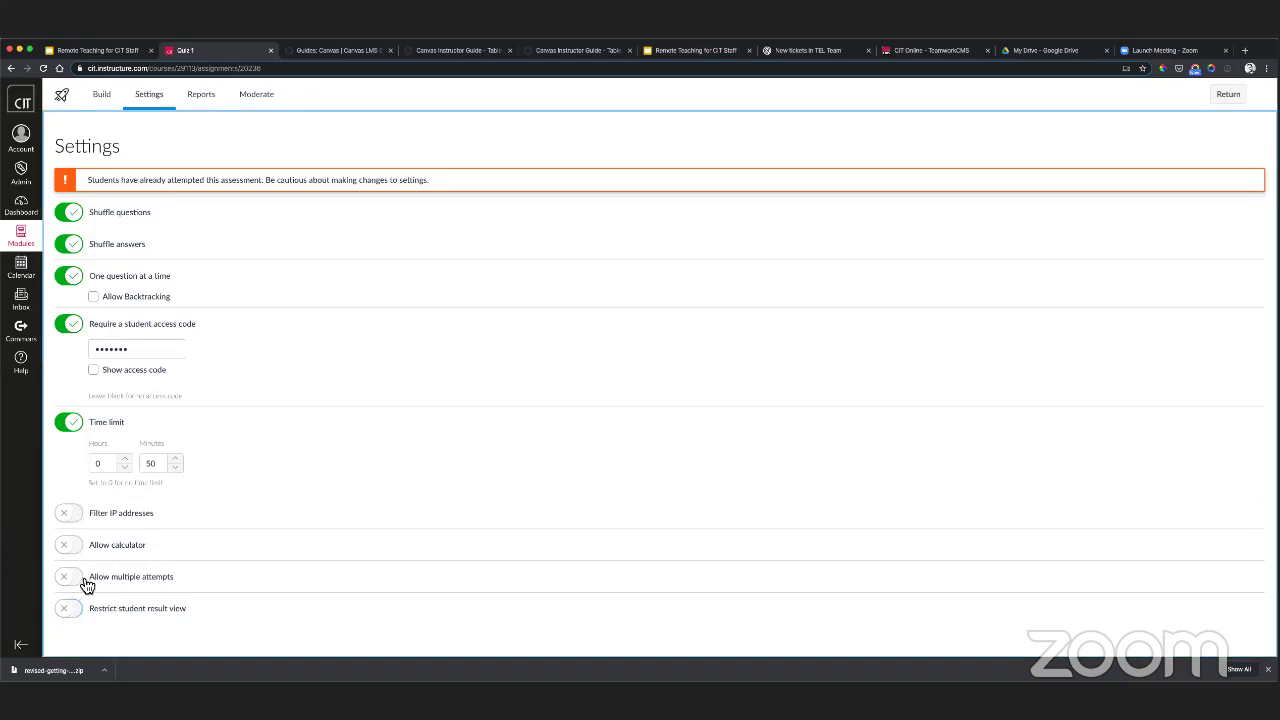
scroll(205, 575, "down", 1)
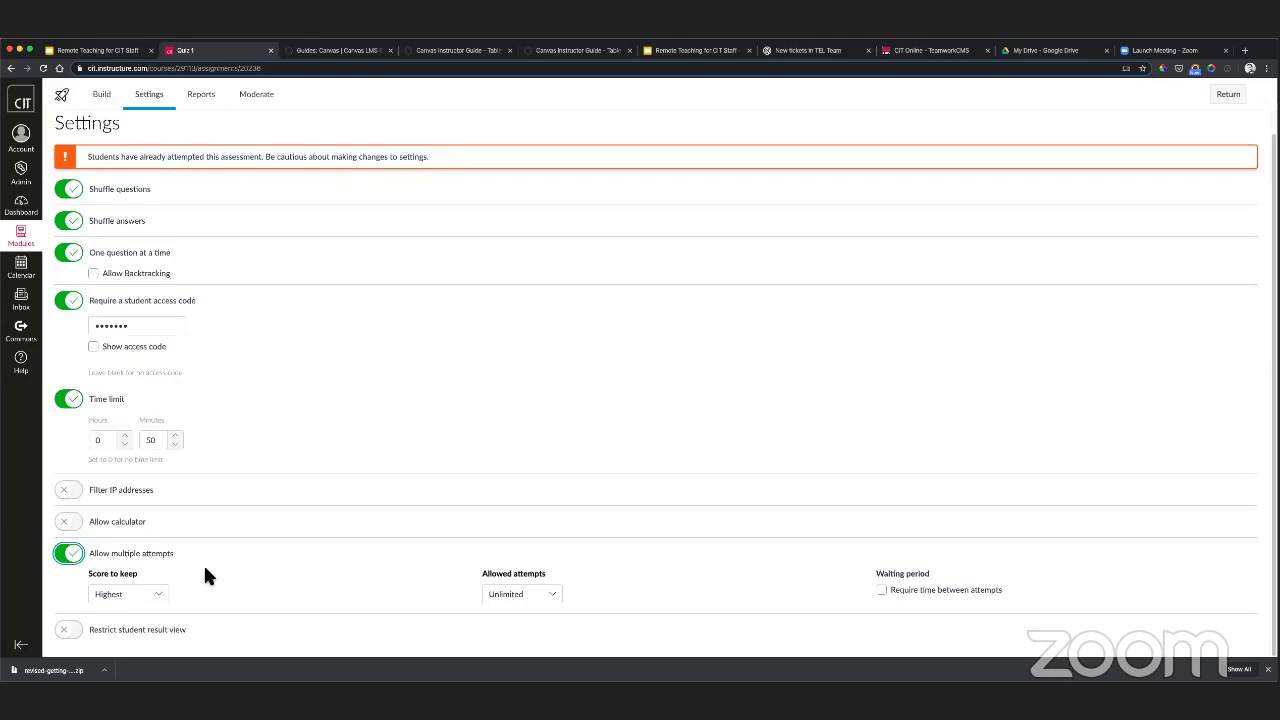
left_click(68, 557)
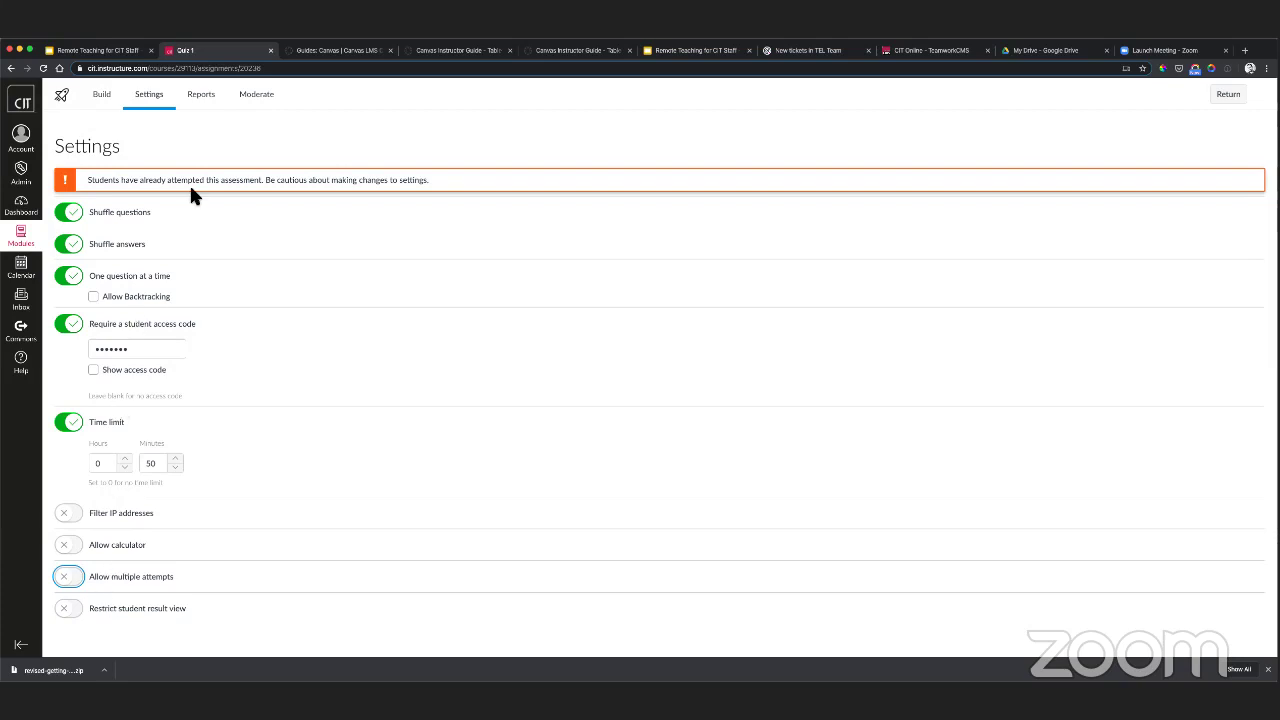
left_click(212, 101)
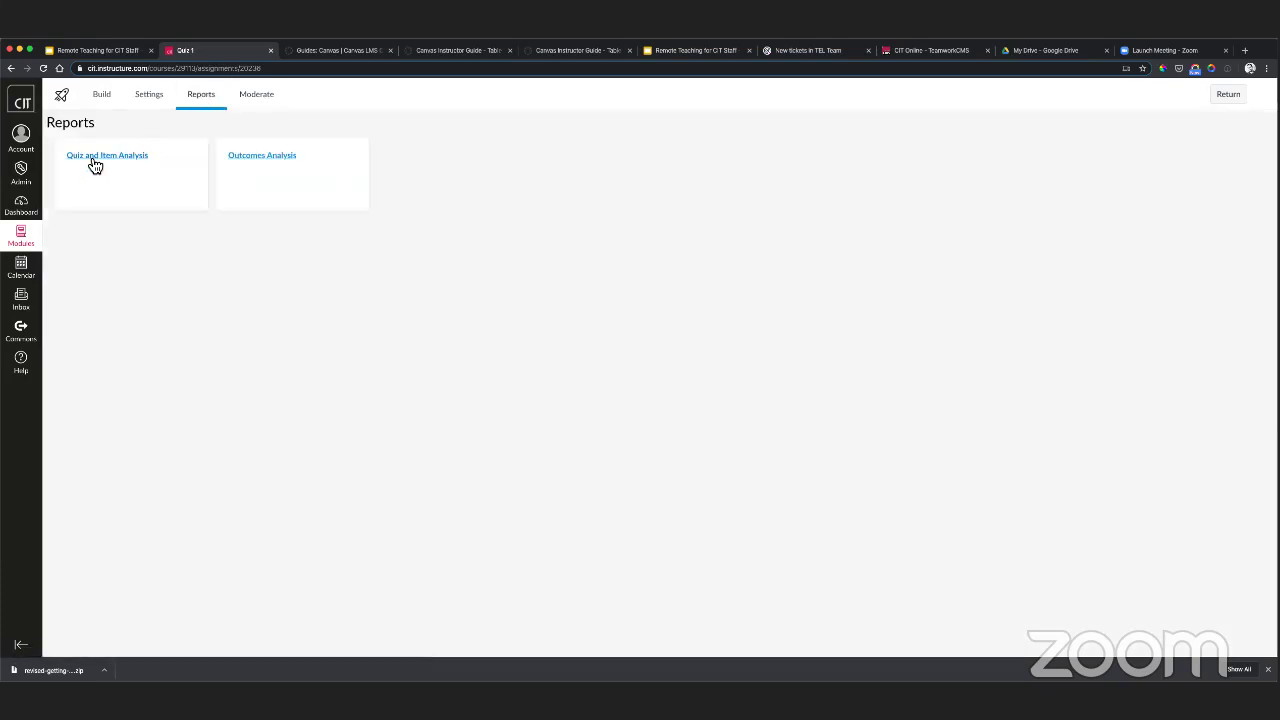
- Open Quiz and Item Analysis and expand the first two questions' answer breakdowns
left_click(89, 158)
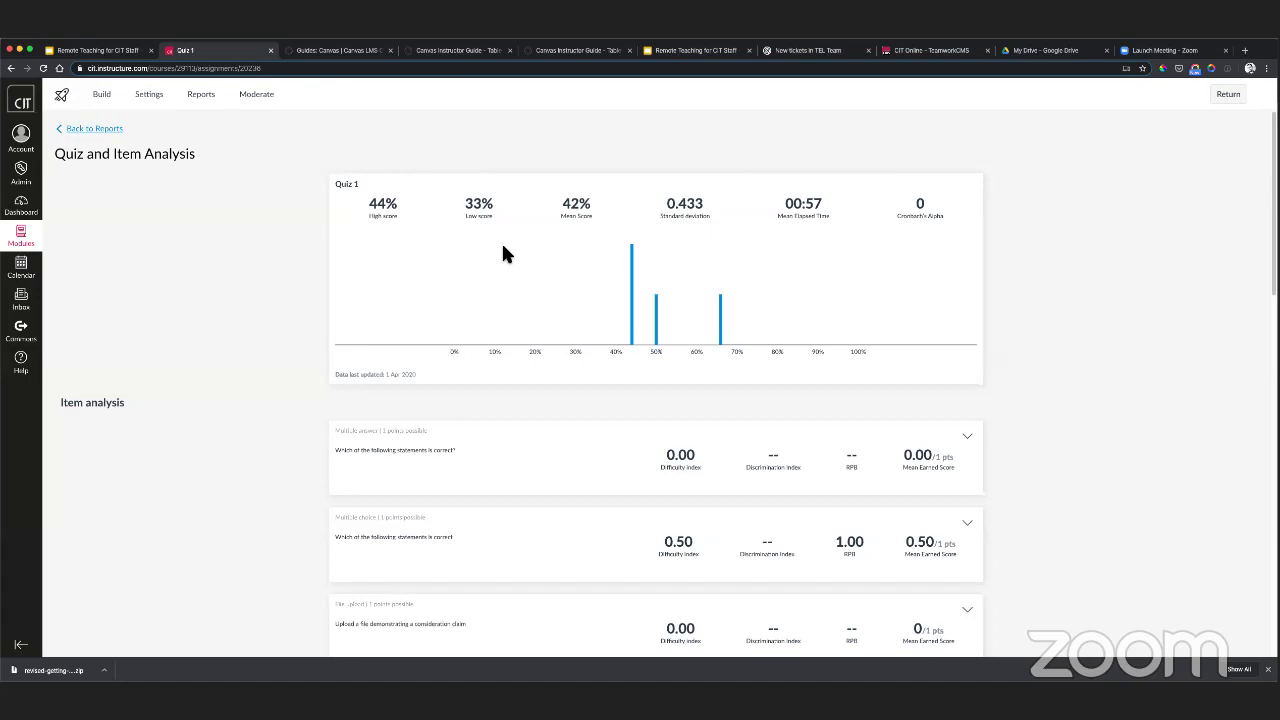
left_click(967, 437)
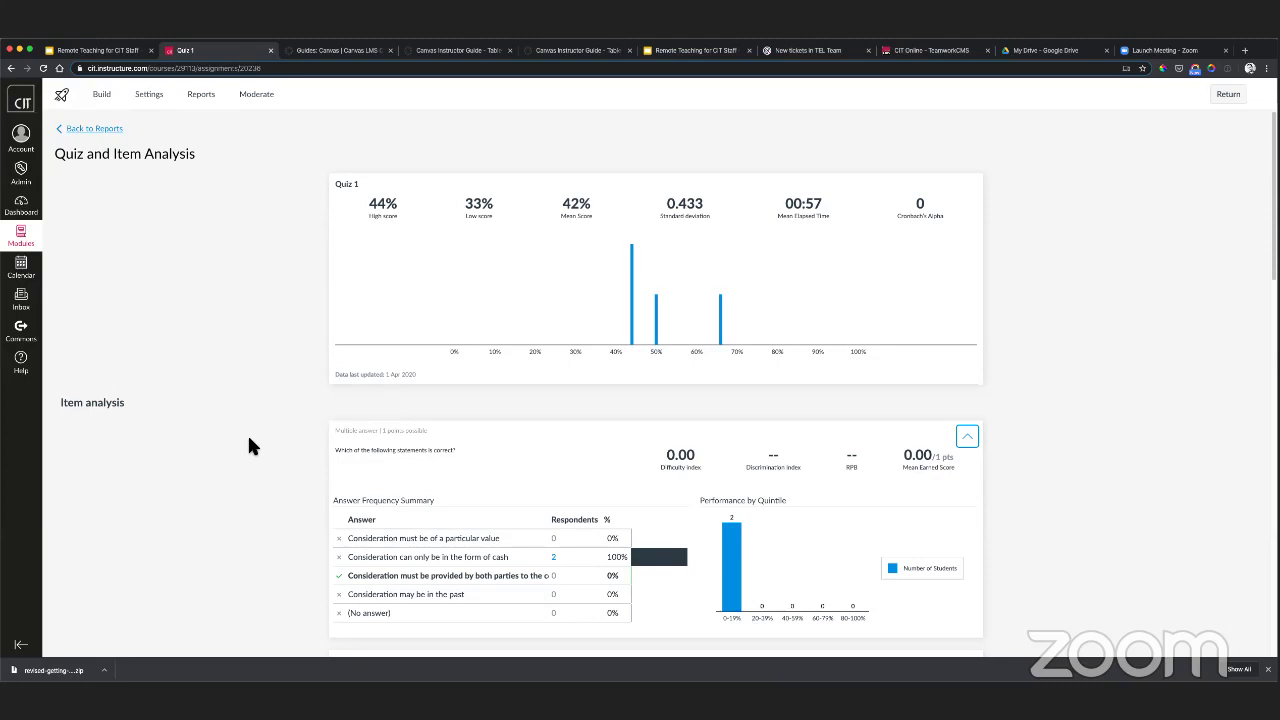
scroll(249, 446, "down", 4)
left_click(970, 486)
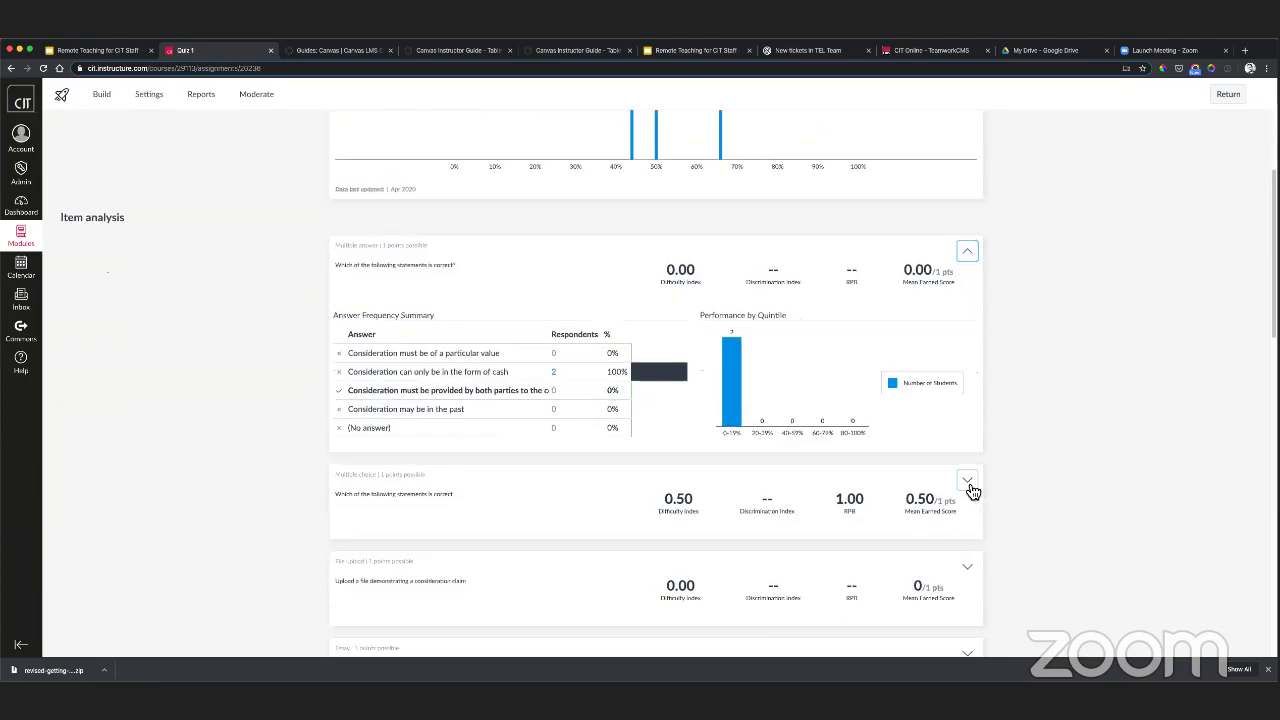
scroll(505, 482, "down", 3)
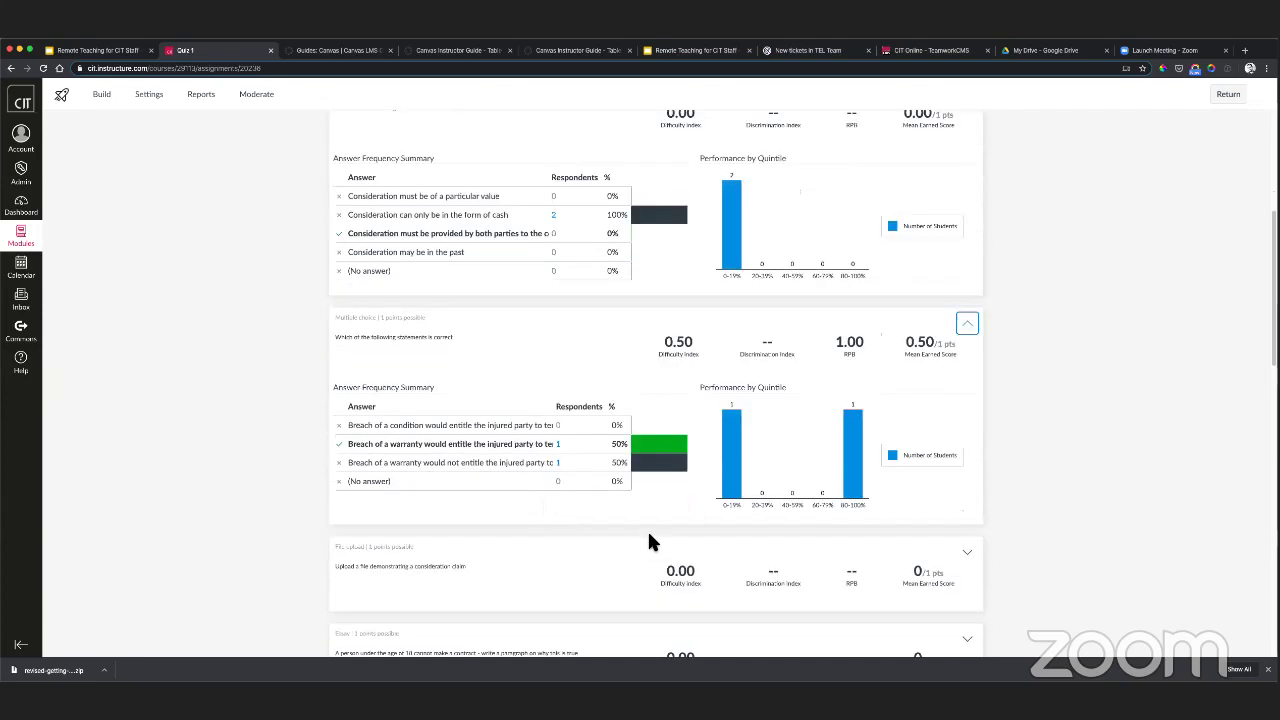
- Expand the file-upload question's quintile chart, then switch to the Moderate attempts list
left_click(969, 557)
scroll(542, 488, "down", 1)
scroll(540, 488, "down", 2)
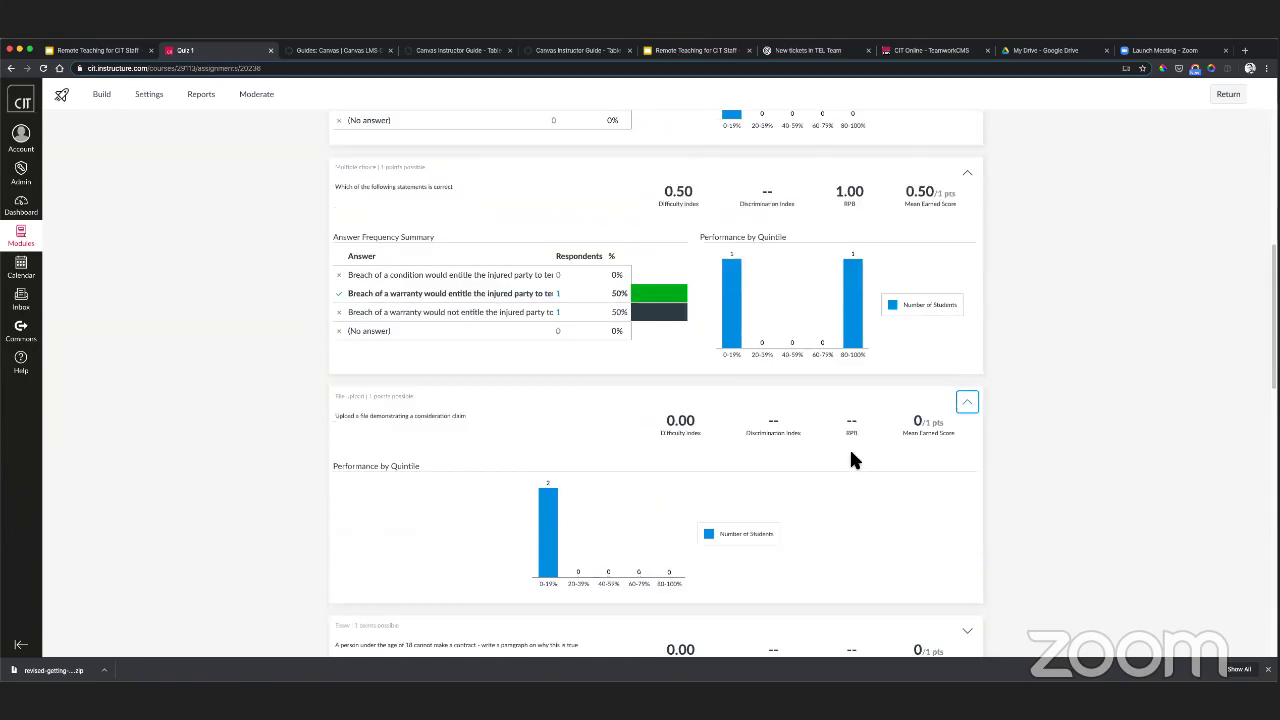
scroll(347, 447, "up", 10)
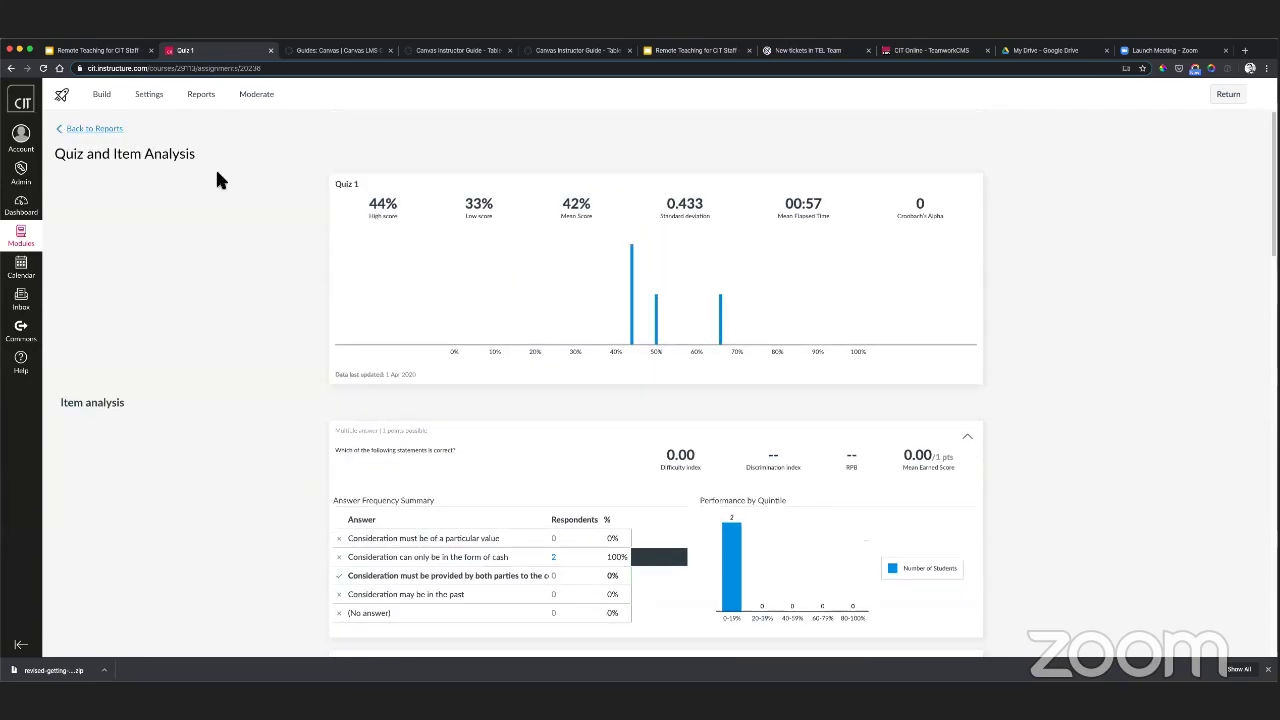
left_click(255, 97)
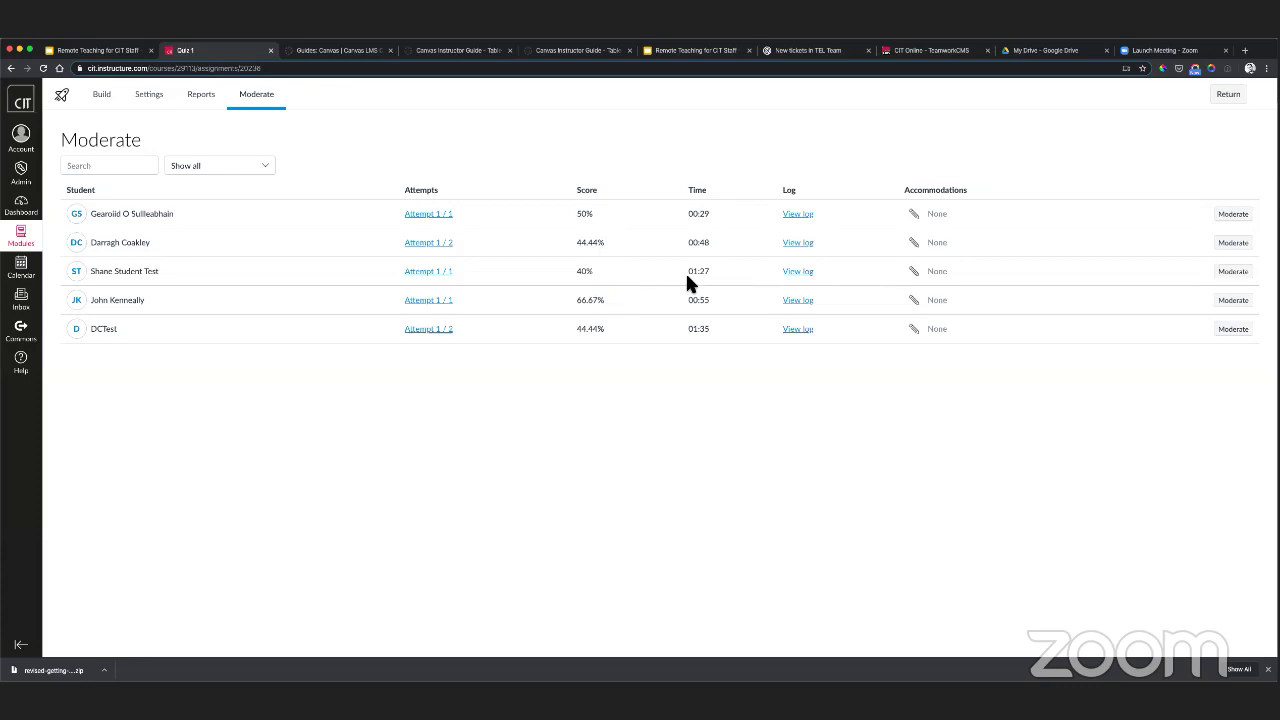
left_click_drag(98, 274, 144, 272)
left_click(800, 272)
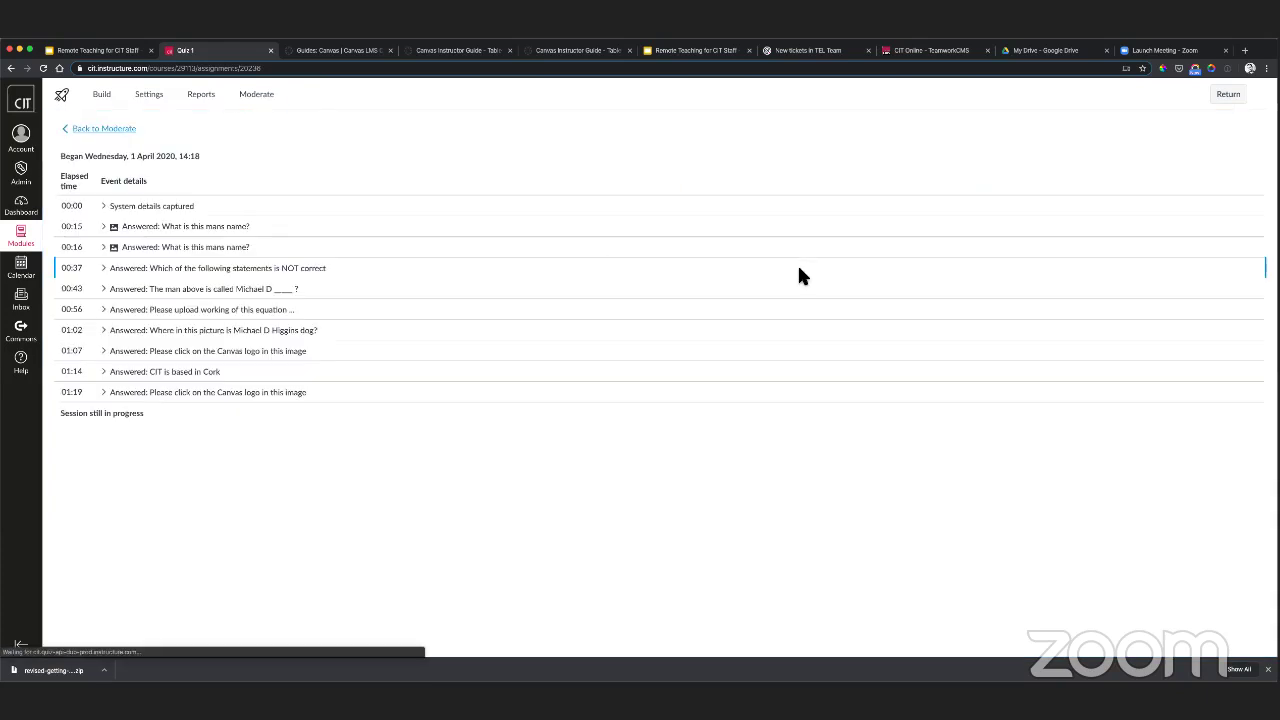
left_click(106, 207)
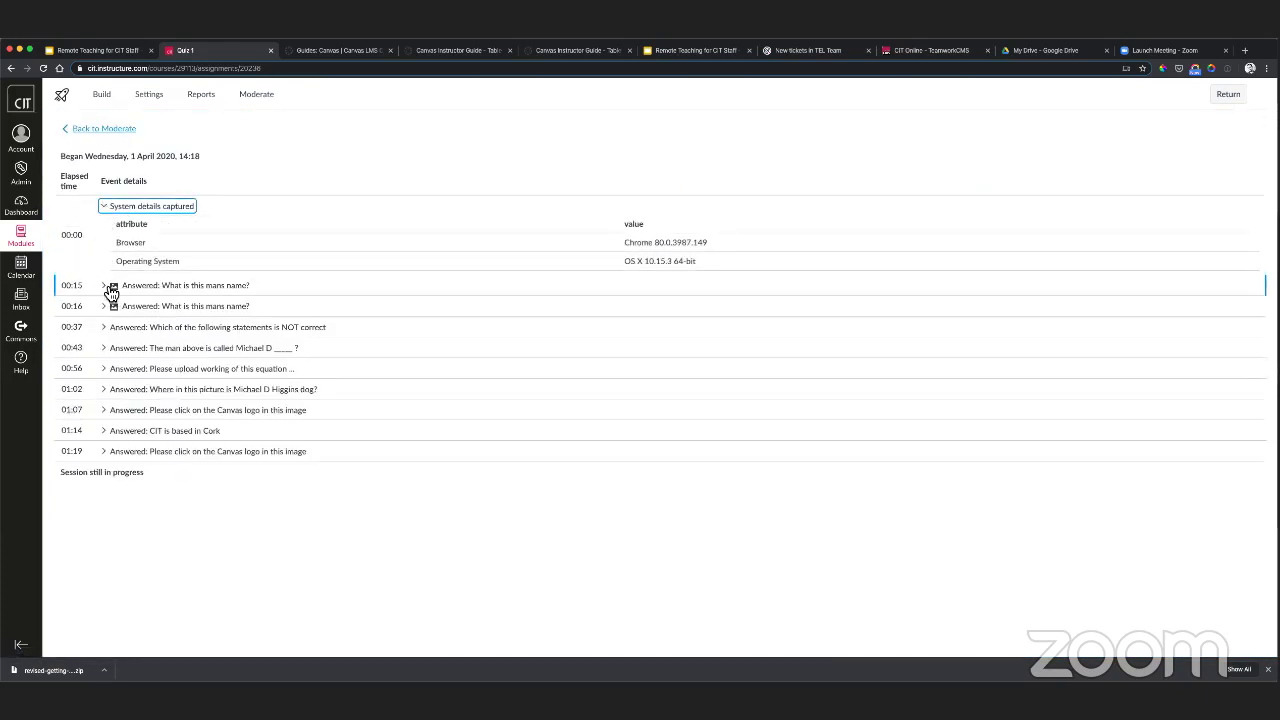
left_click(104, 369)
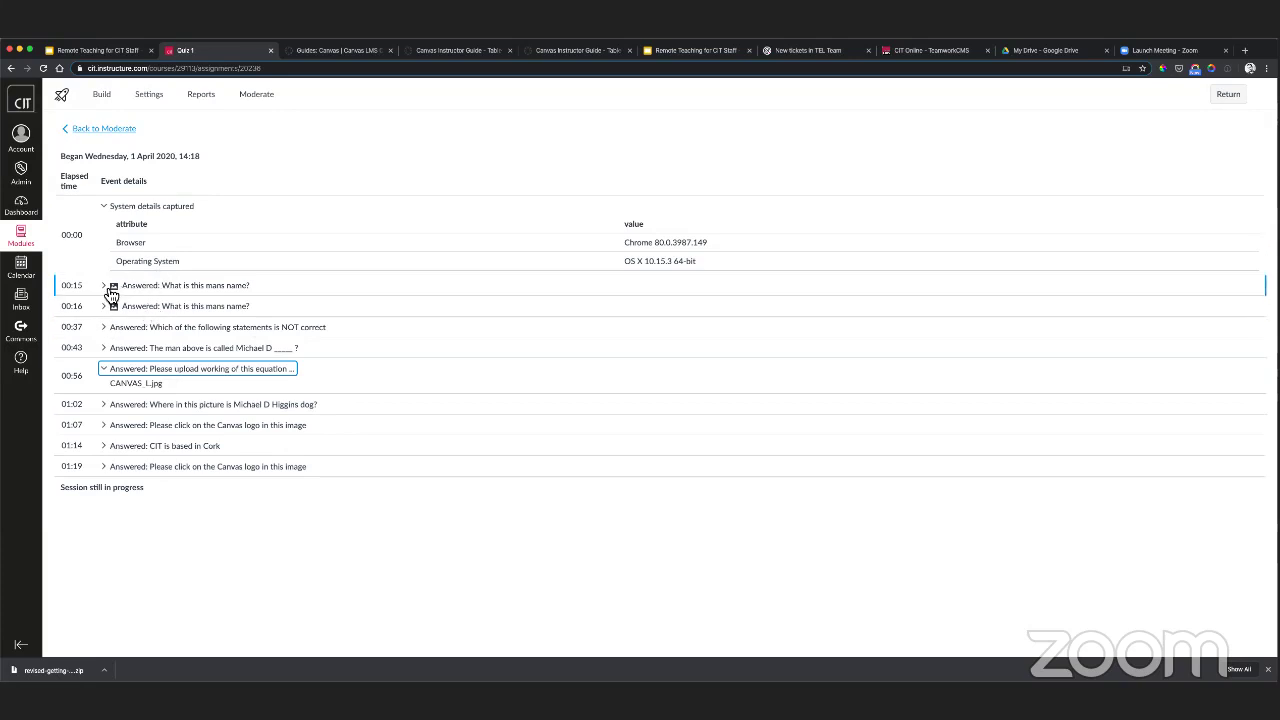
left_click(110, 288)
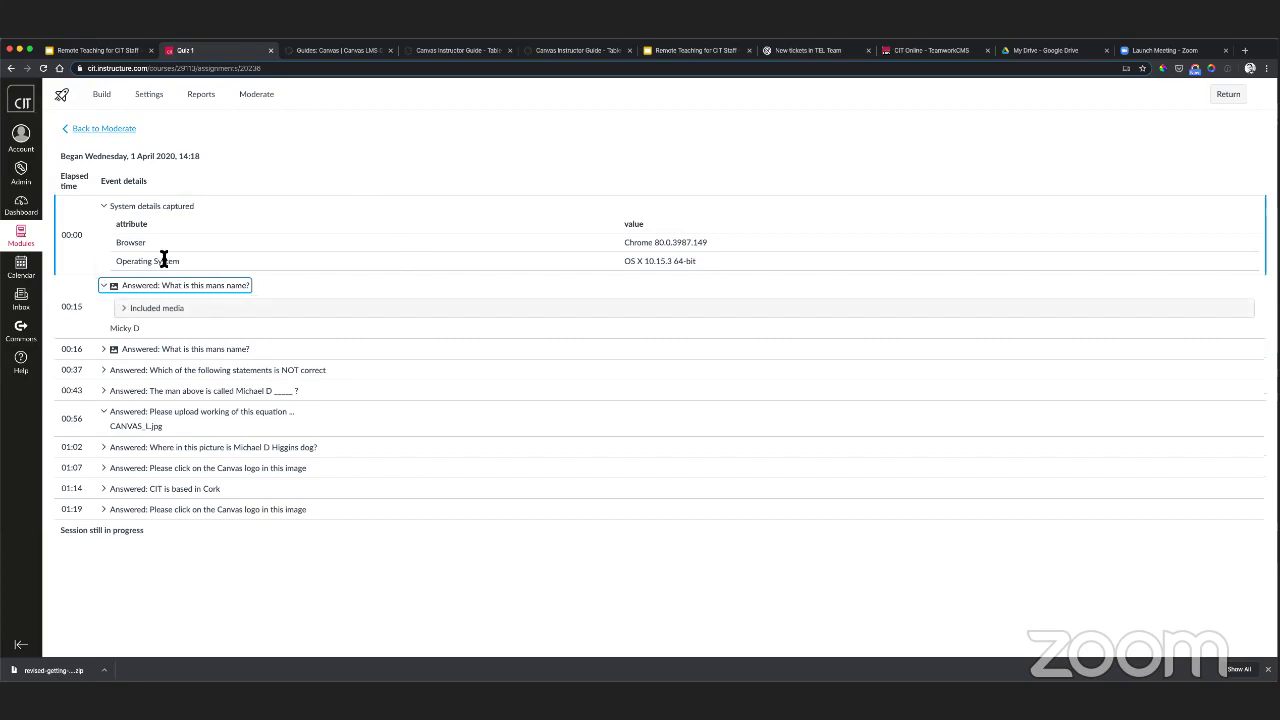
left_click(106, 511)
left_click(108, 513)
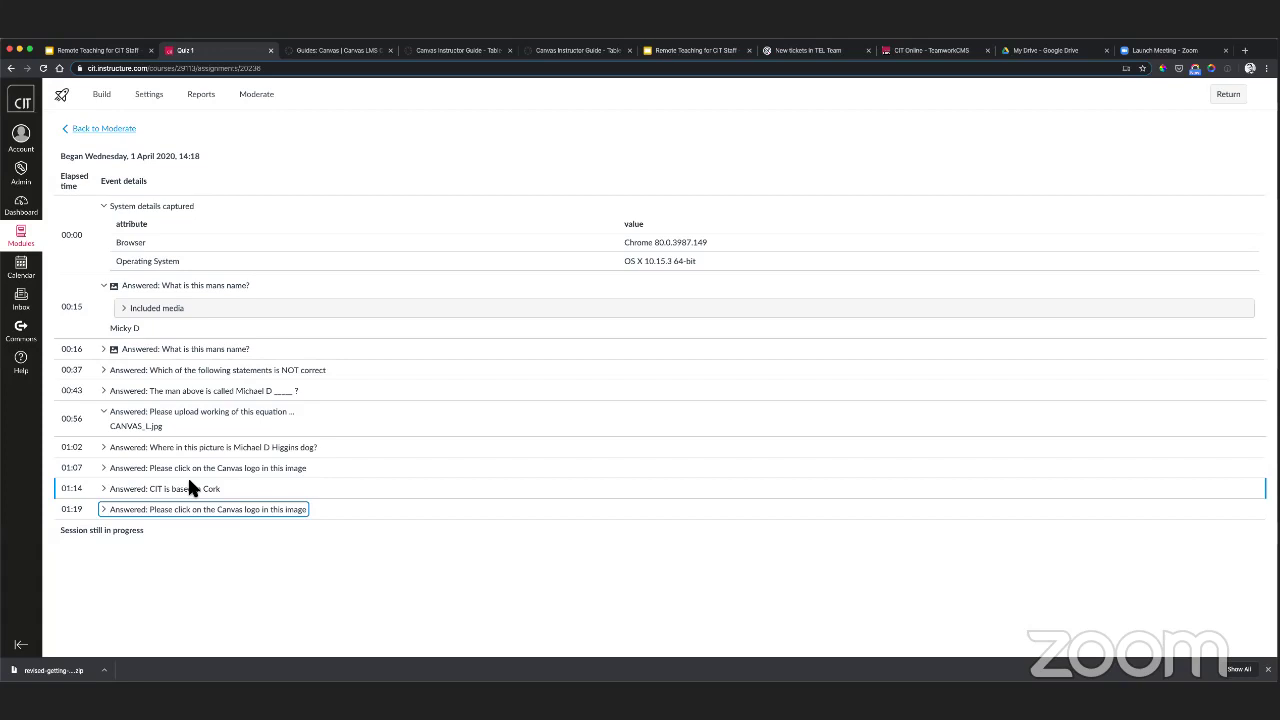
left_click(101, 128)
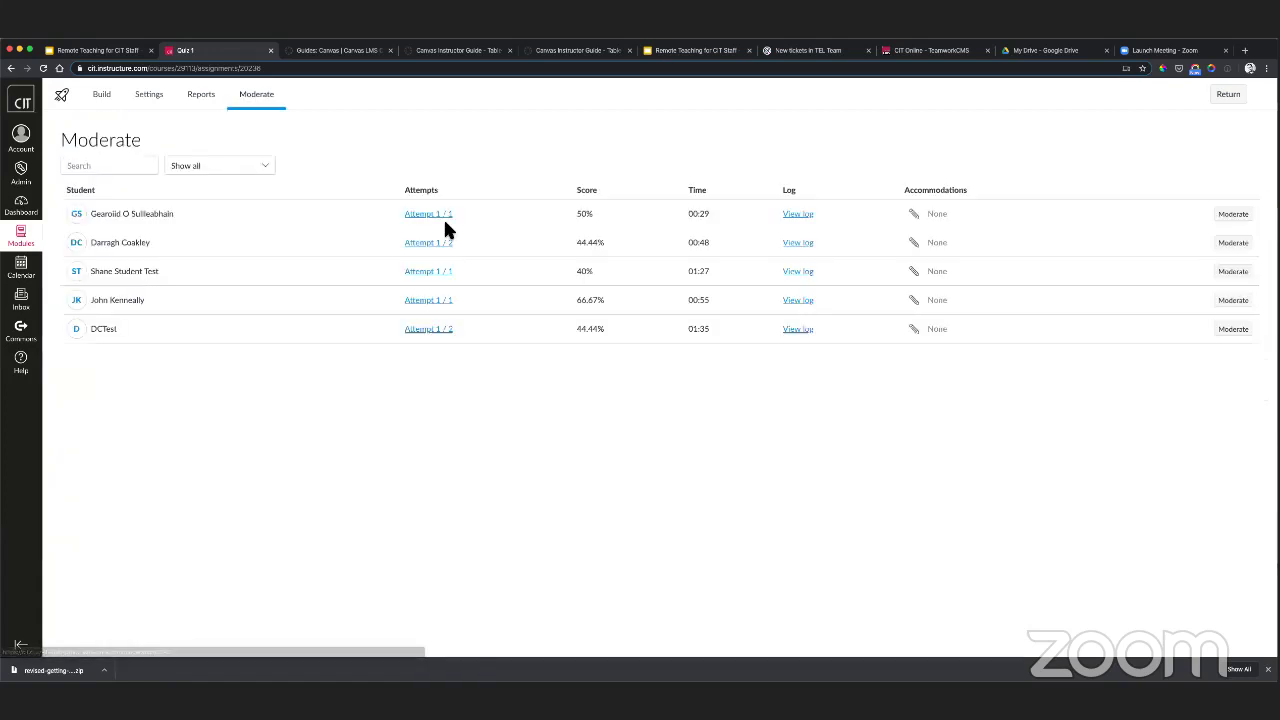
left_click(913, 271)
left_click(597, 399)
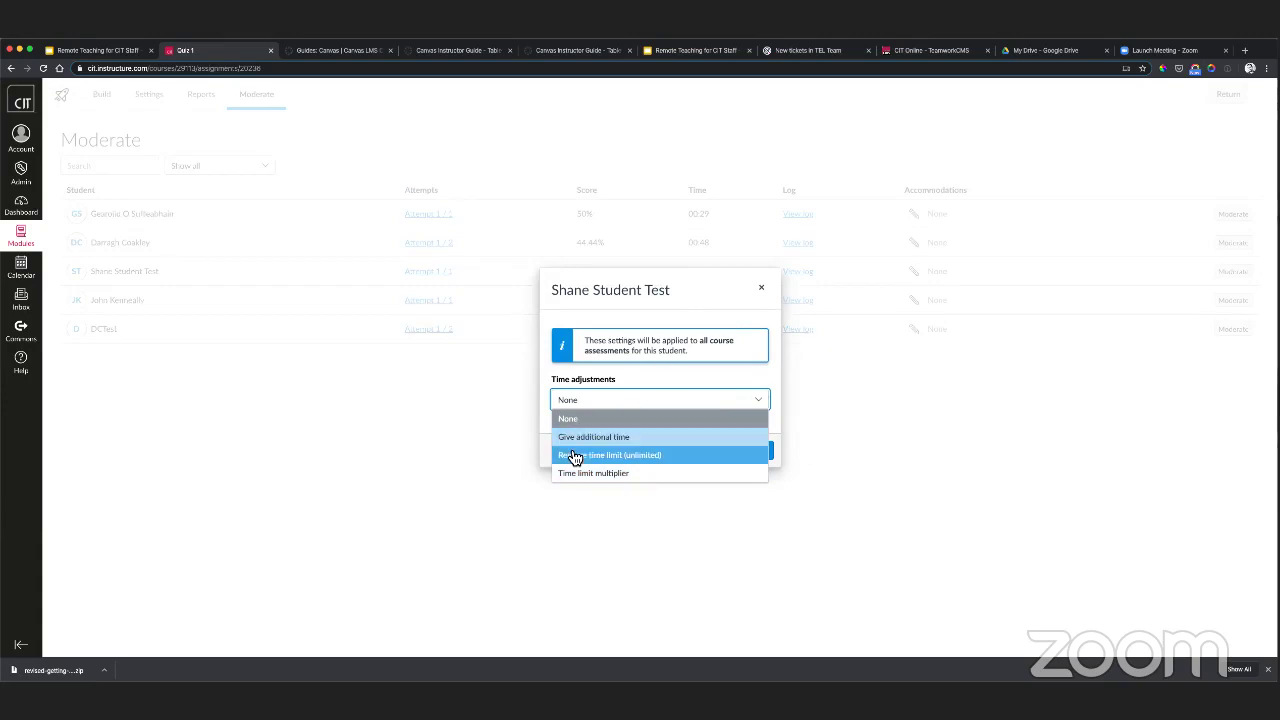
left_click(762, 294)
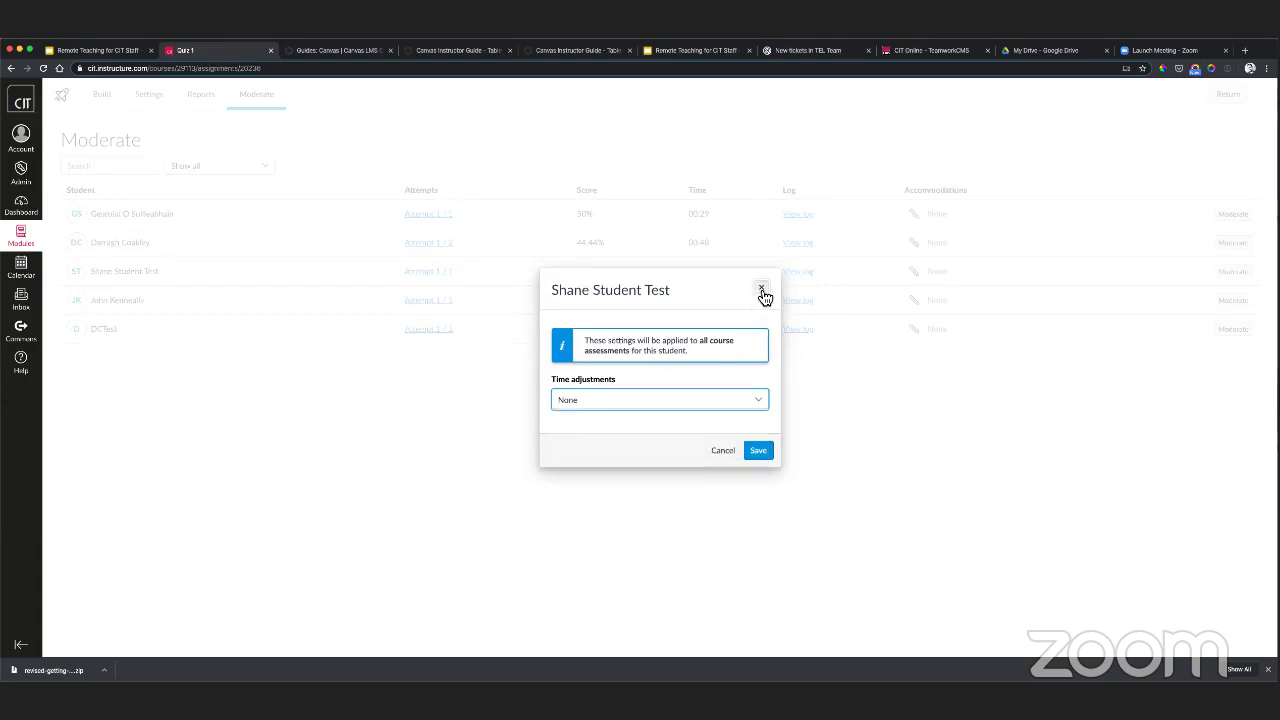
left_click(762, 292)
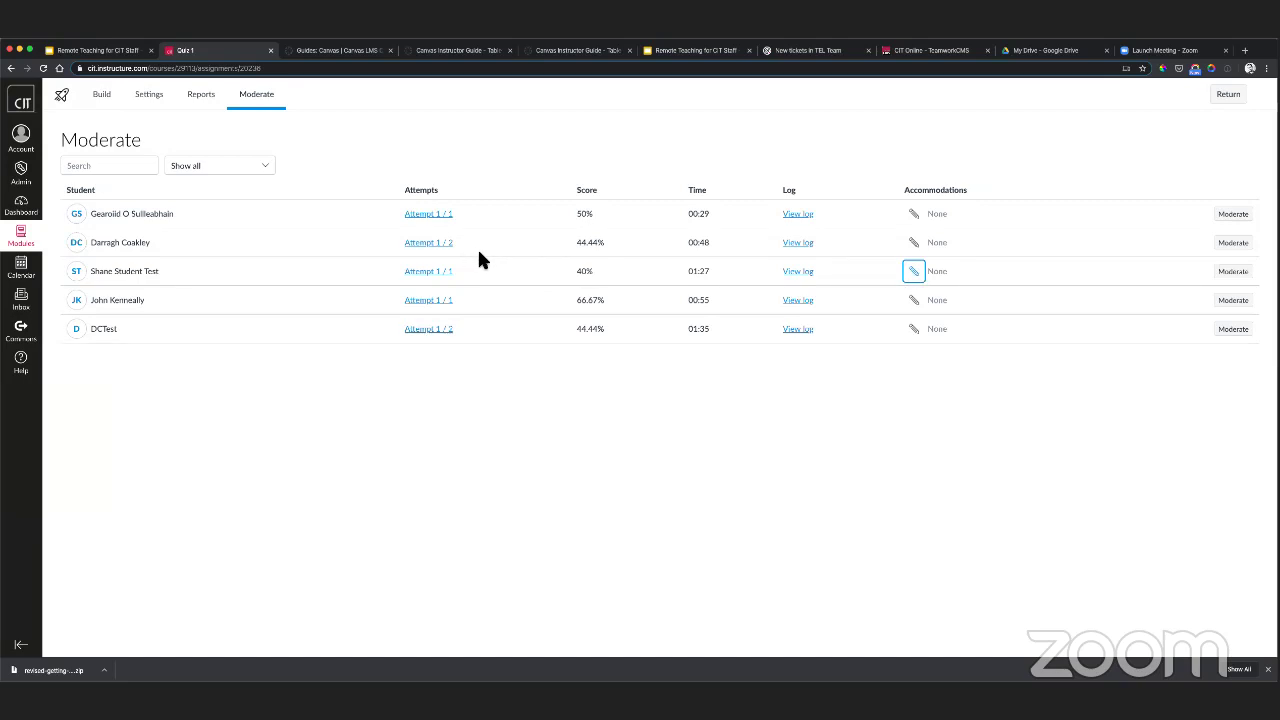
left_click(642, 337)
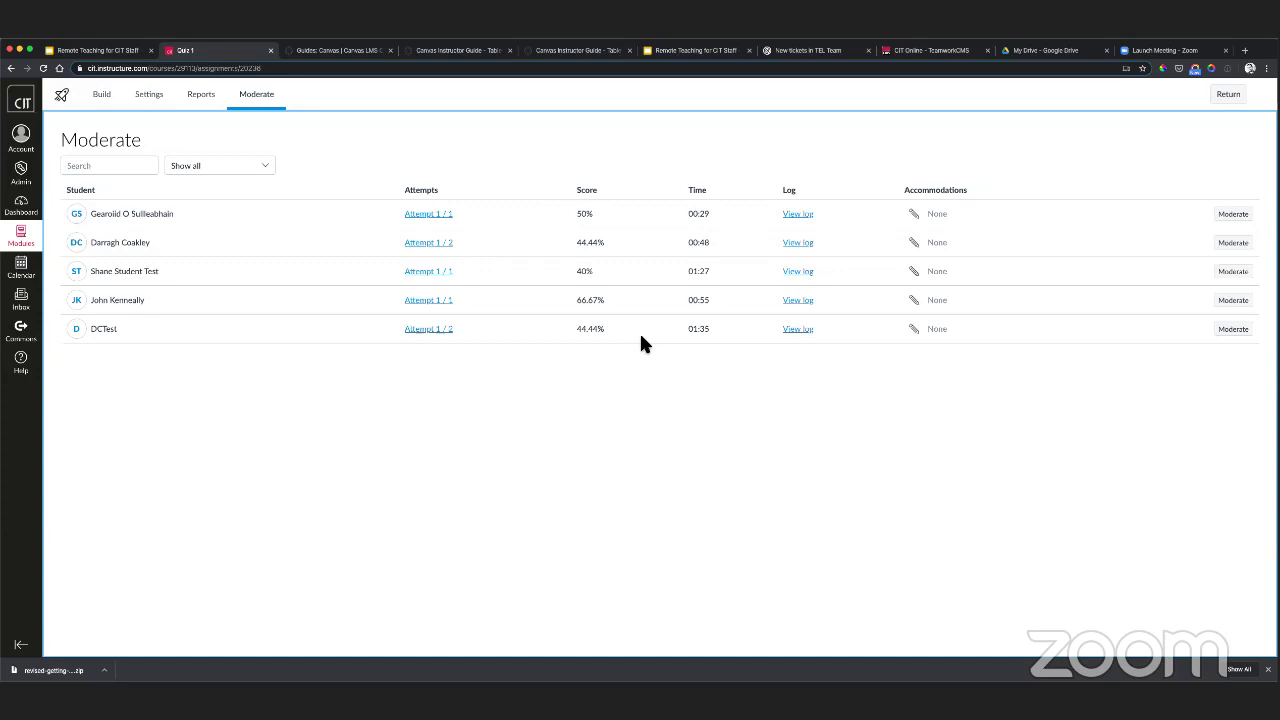
- Check one student's attempt settings, keep the time adjustment at None, and return to Build
left_click(1234, 301)
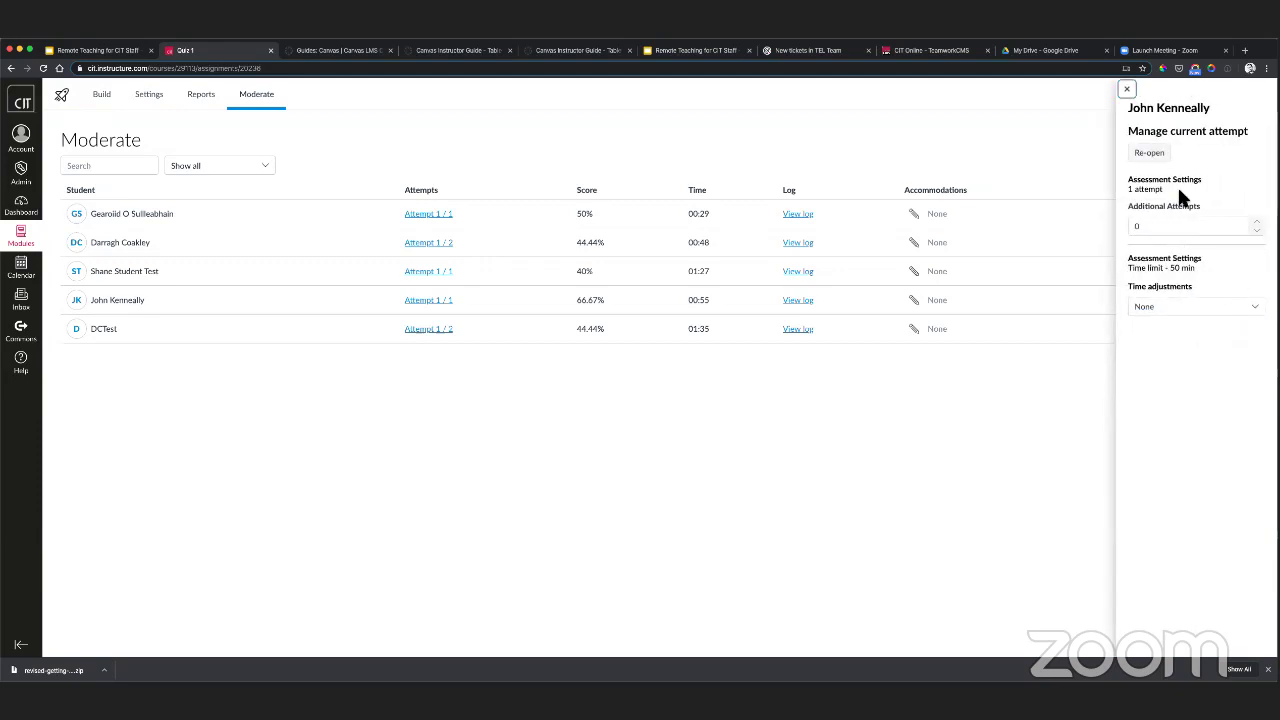
left_click(1127, 89)
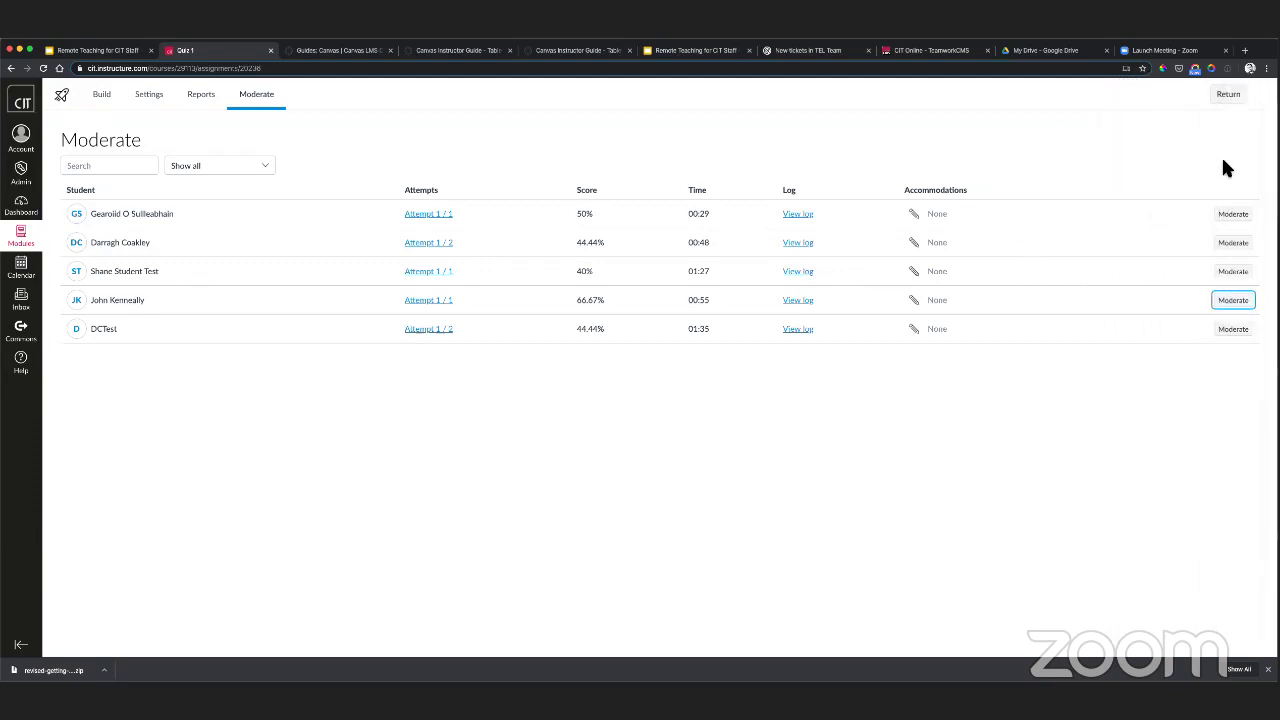
left_click(1233, 300)
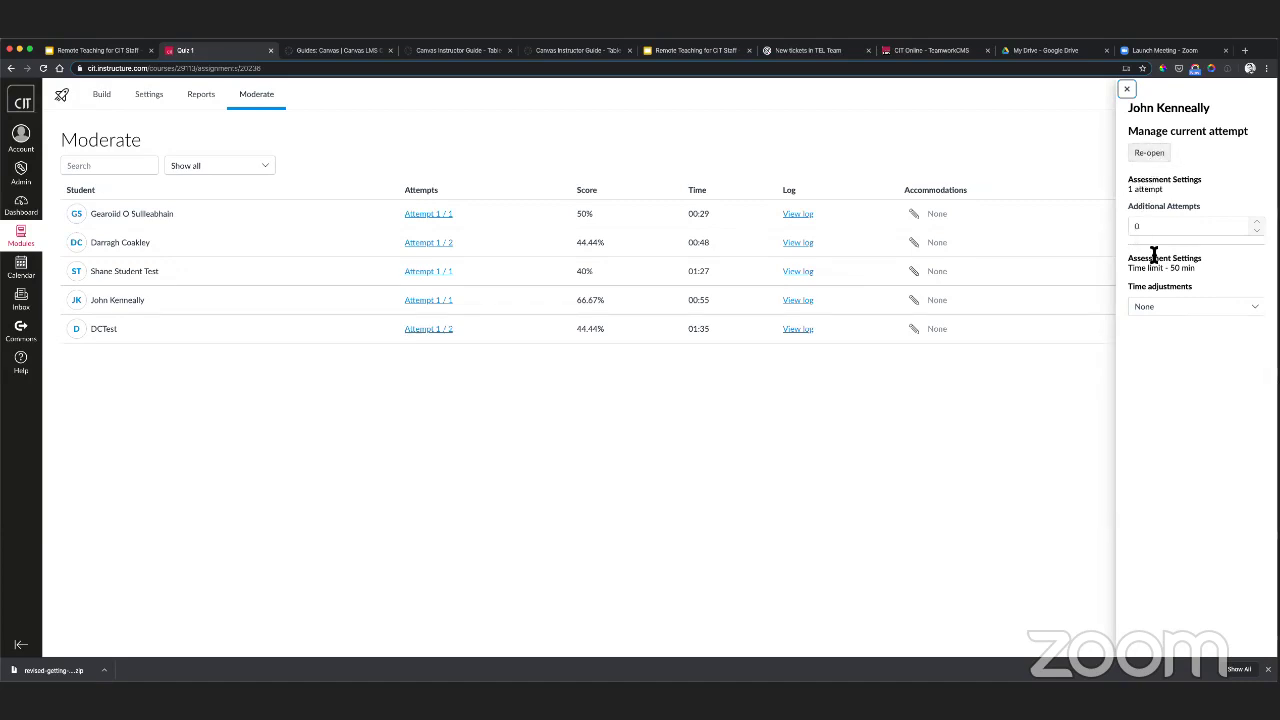
left_click(1162, 311)
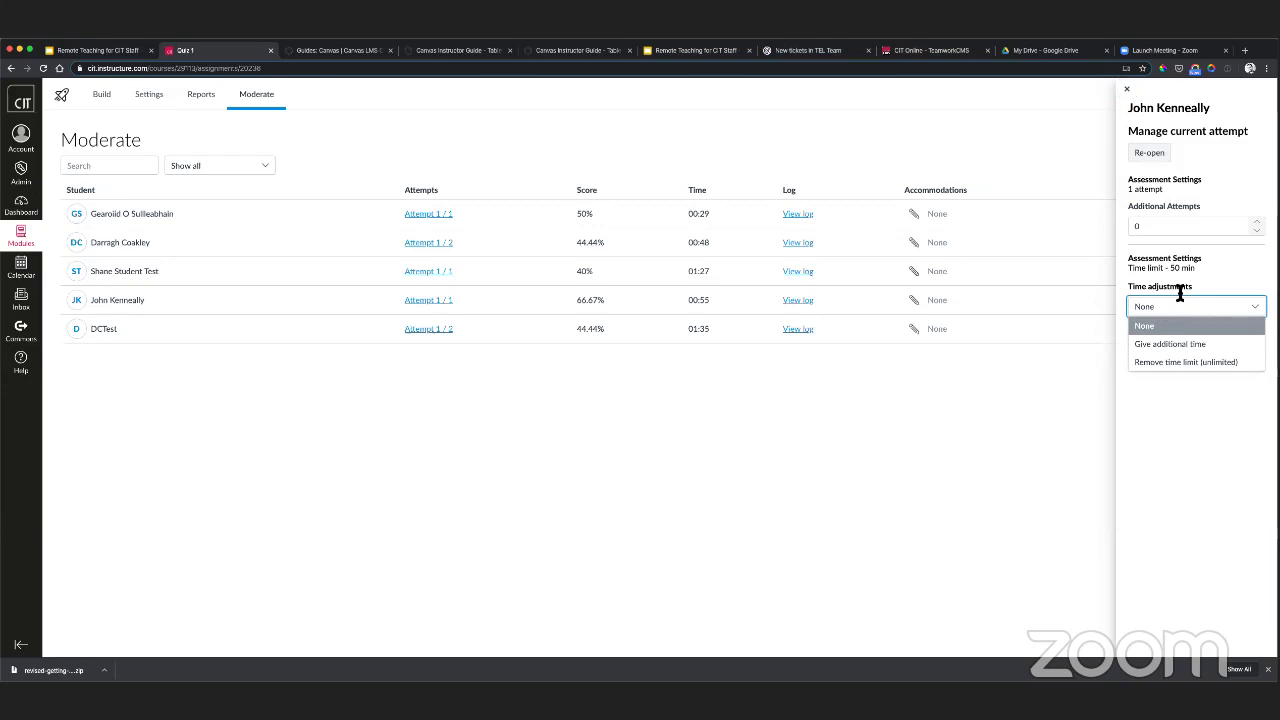
left_click(1180, 292)
left_click(935, 146)
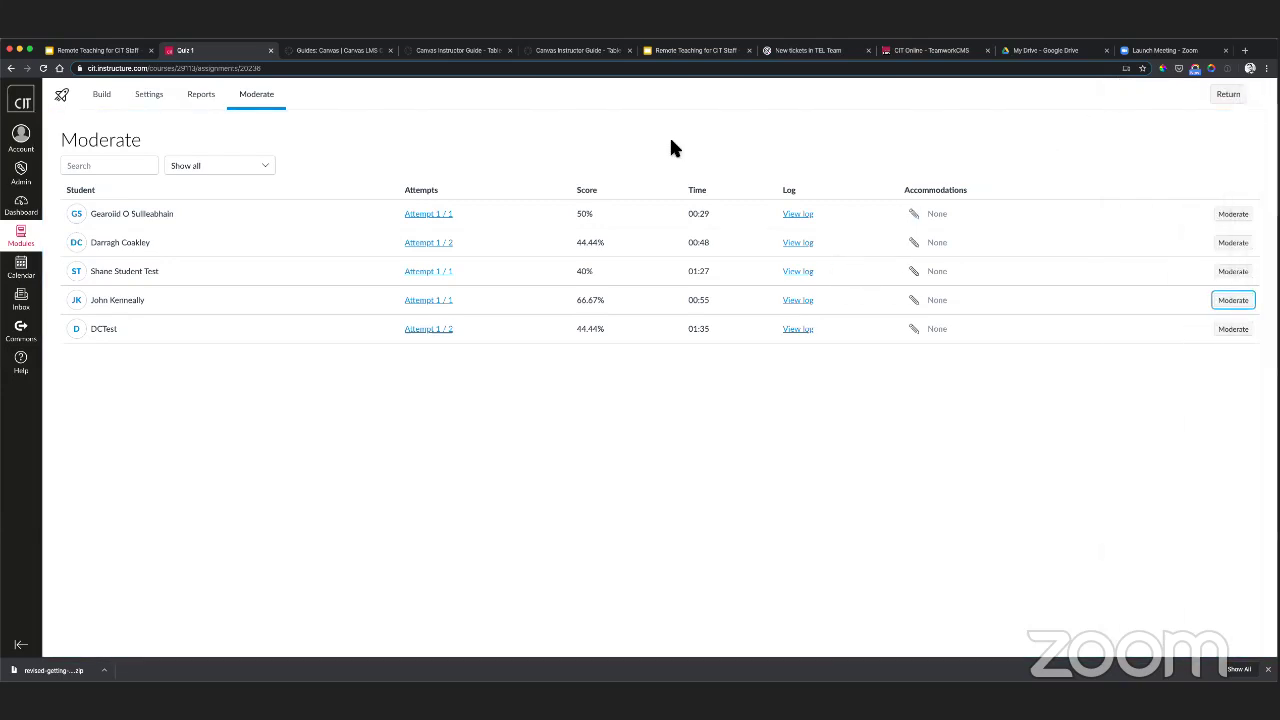
left_click(104, 95)
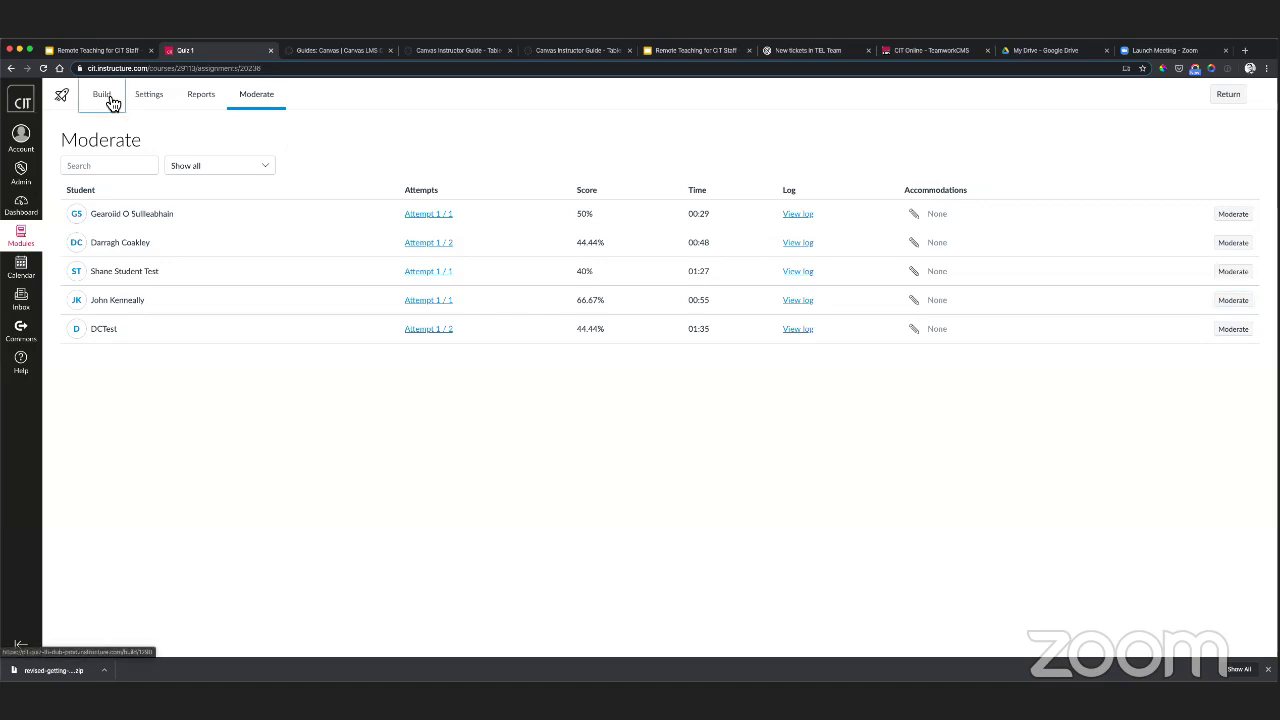